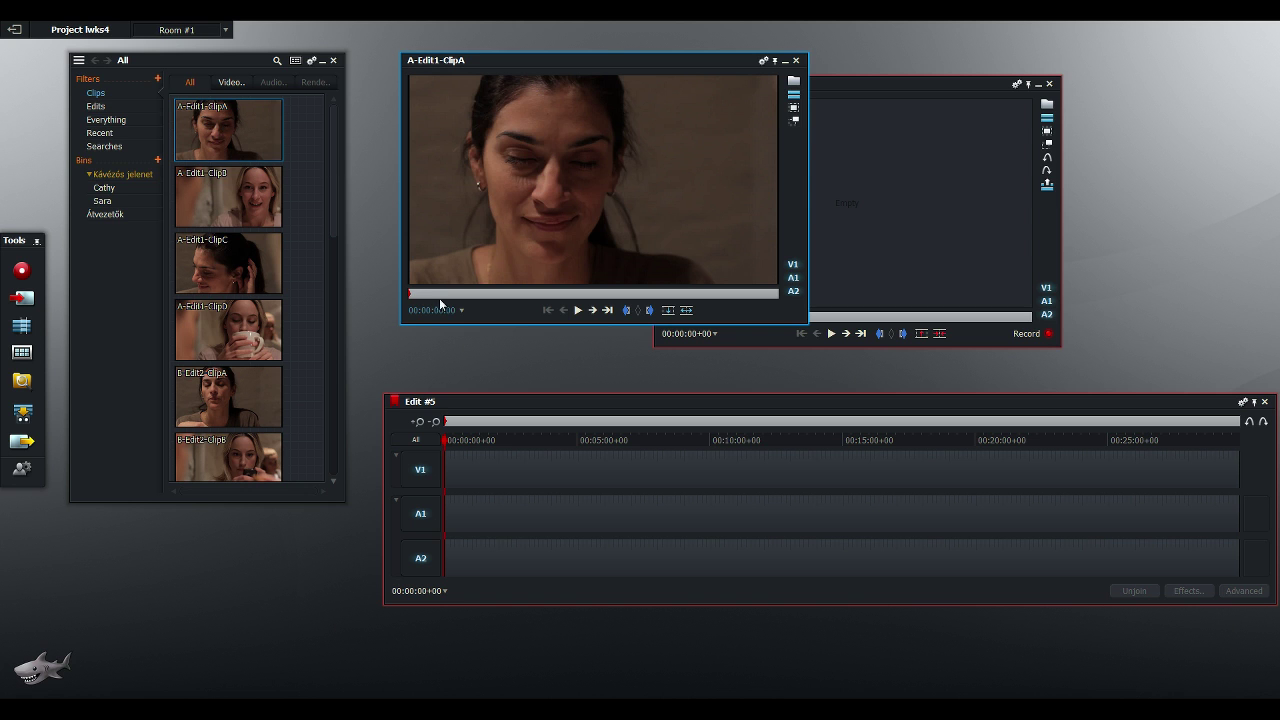
# Close the source clip viewer and fill the Edit #5 timeline with A-Edit1-ClipA, A-Edit1-ClipC, A-Edit1-ClipB, B-Edit2-ClipB and A-Edit1-ClipC again
pyautogui.click(796, 60)
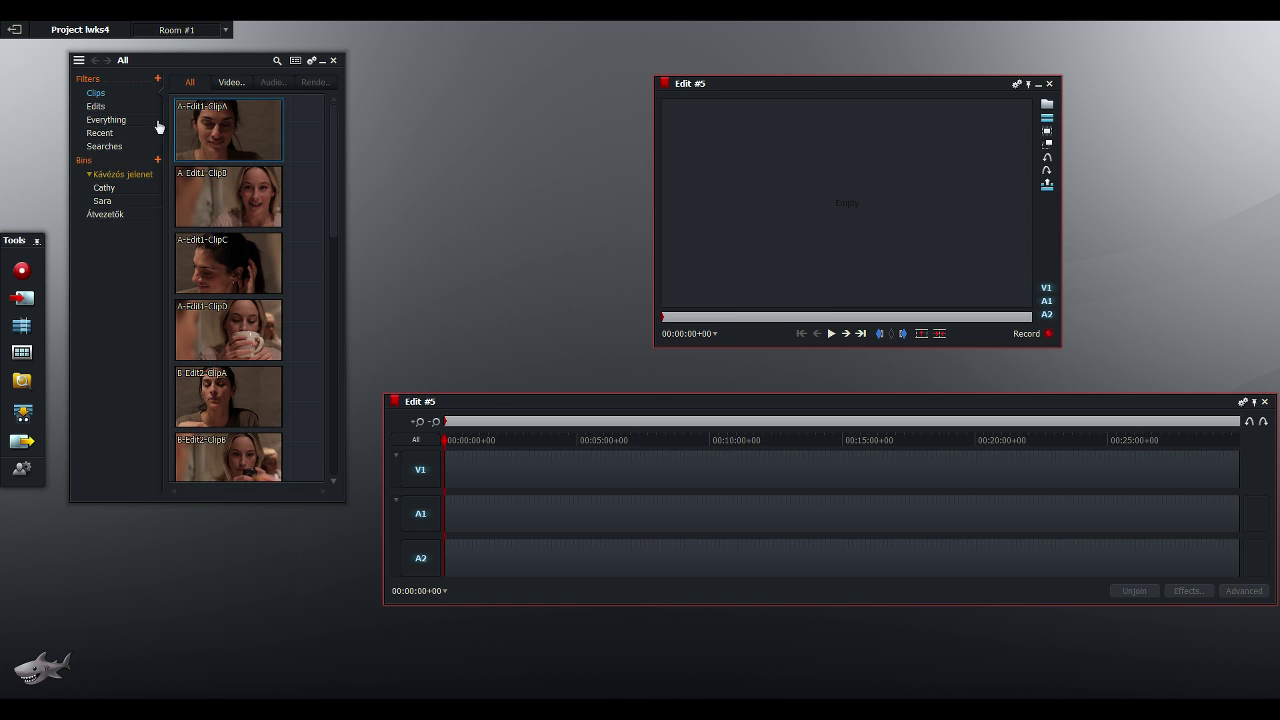
pyautogui.moveTo(189, 118); pyautogui.dragTo(448, 468)
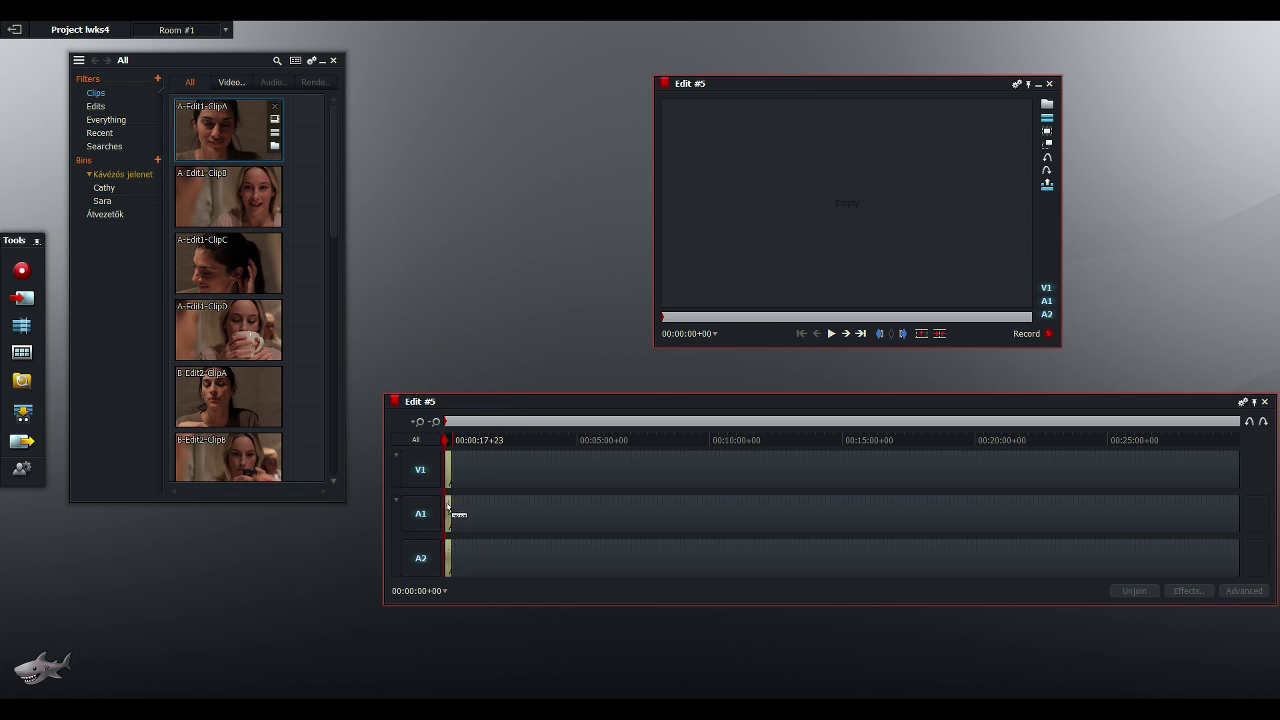
pyautogui.moveTo(257, 265); pyautogui.dragTo(465, 515)
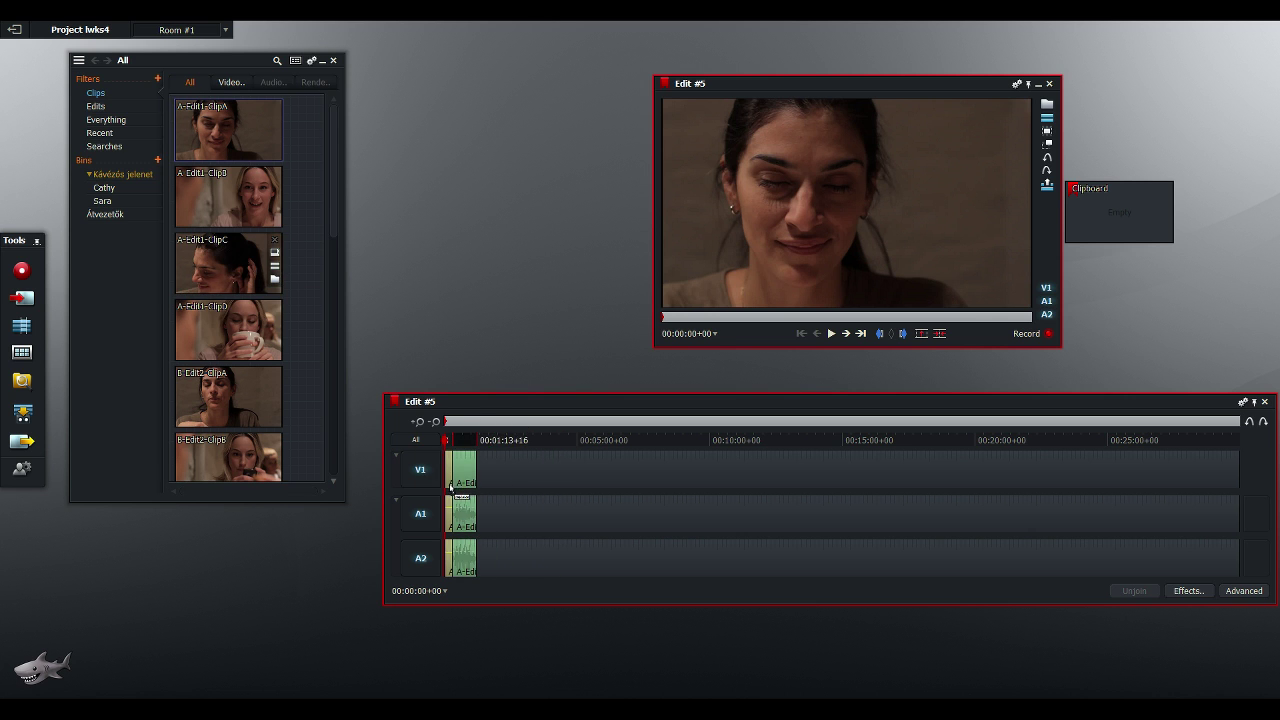
pyautogui.moveTo(248, 206); pyautogui.dragTo(486, 500)
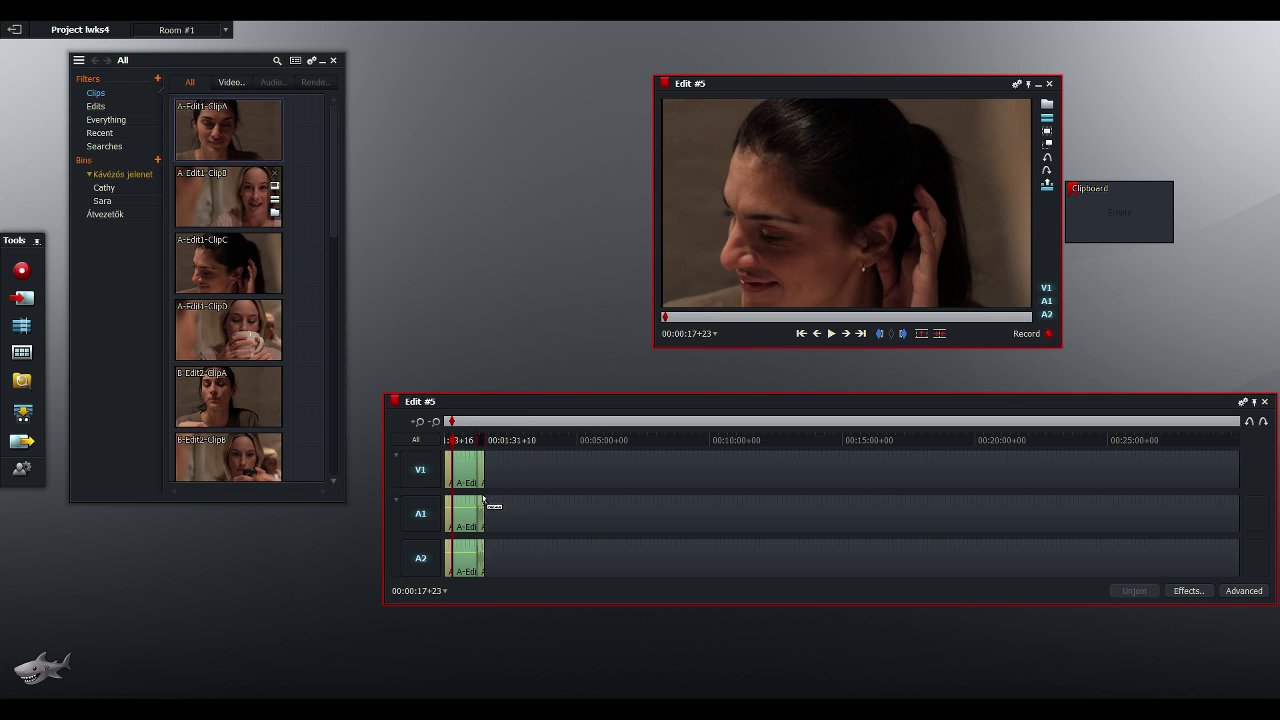
pyautogui.moveTo(232, 455); pyautogui.dragTo(490, 515)
pyautogui.moveTo(243, 288); pyautogui.dragTo(530, 522)
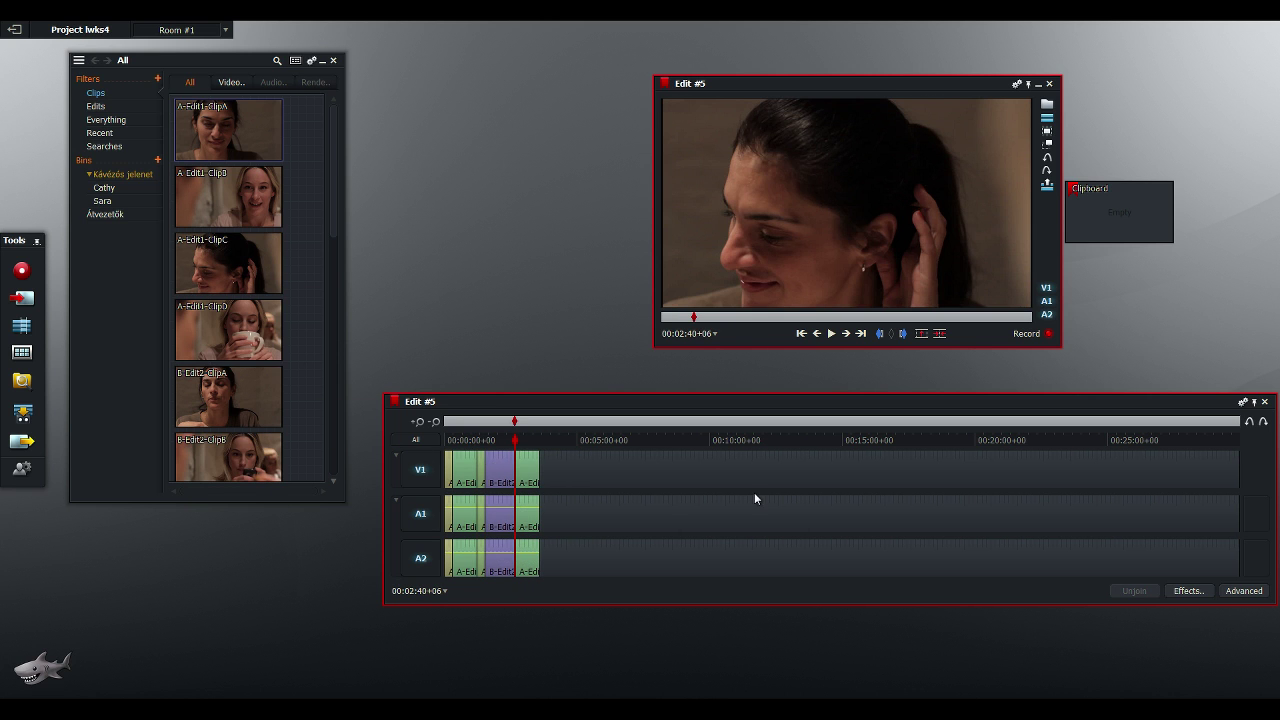
# Return the Edit #5 playhead to the start of the sequence
pyautogui.click(801, 333)
pyautogui.click(801, 333)
pyautogui.click(801, 333)
pyautogui.click(801, 333)
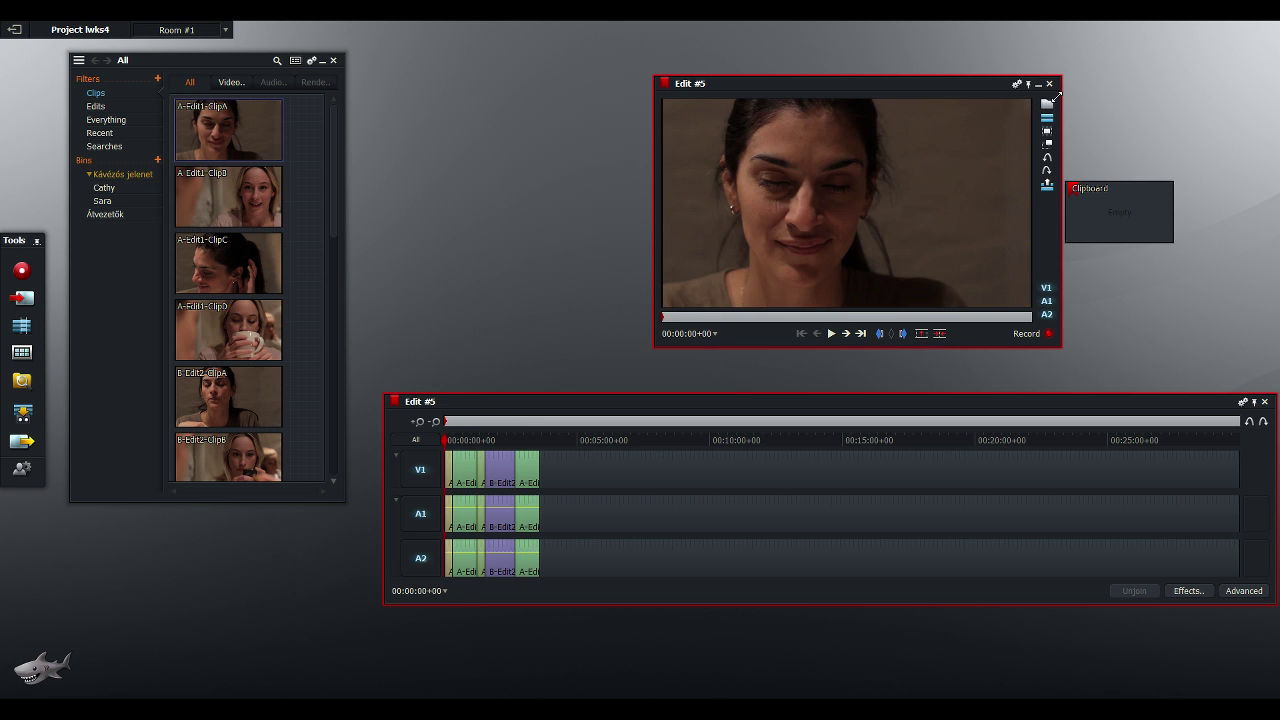
# Close the clipboard, keeping it set to display automatically, and close the Edit #5 windows
pyautogui.click(1165, 190)
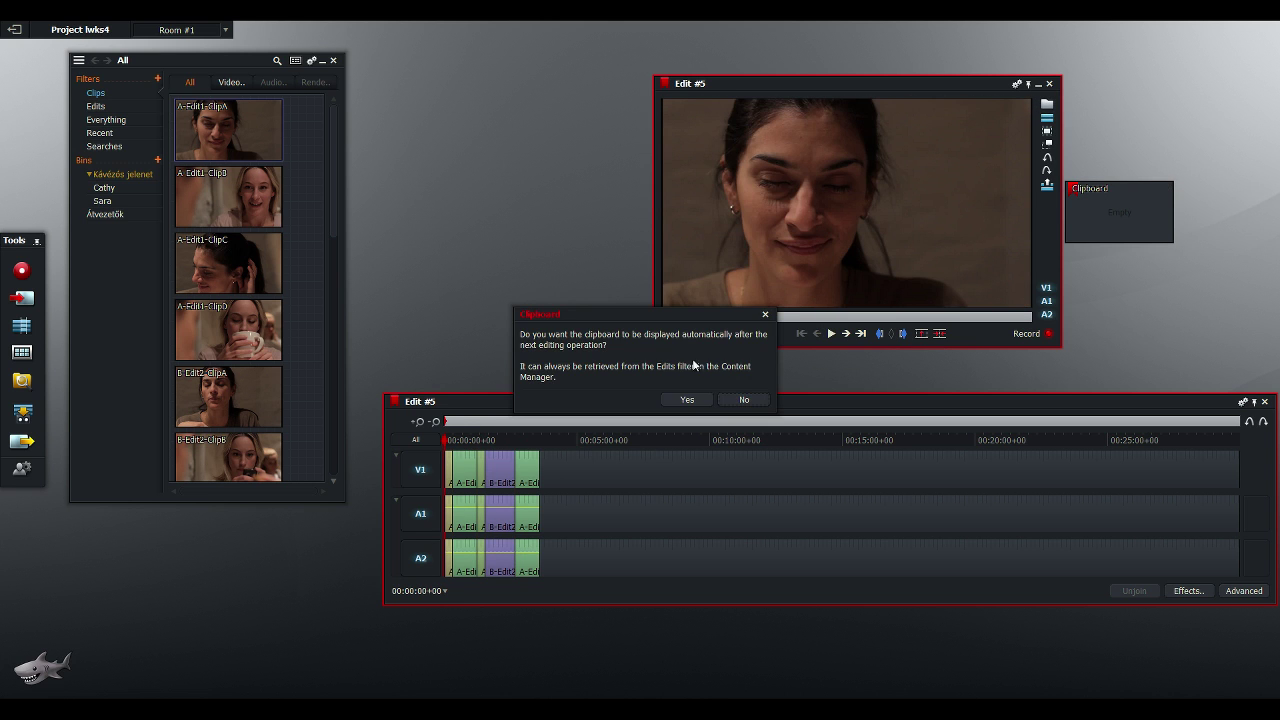
pyautogui.click(688, 398)
pyautogui.click(1049, 84)
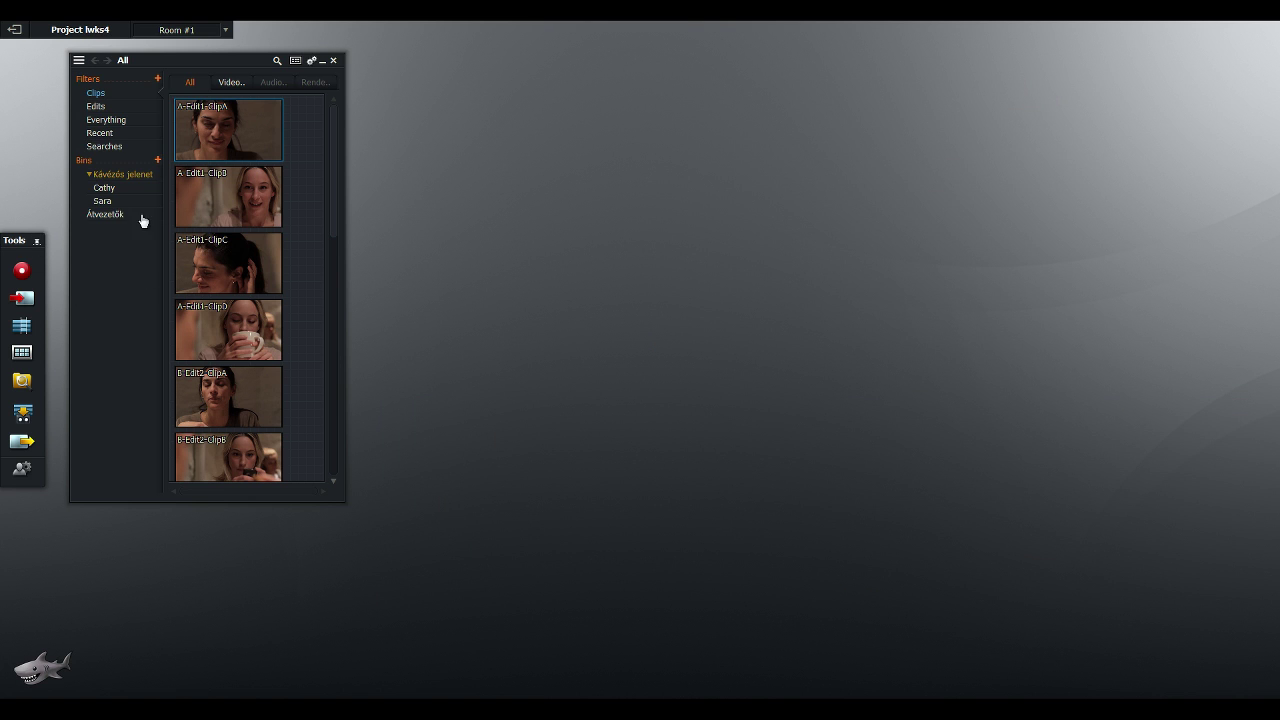
# Open the Kávézós jelenet edit with its timeline moved slightly higher, and return the content list to the project's clips
pyautogui.click(109, 107)
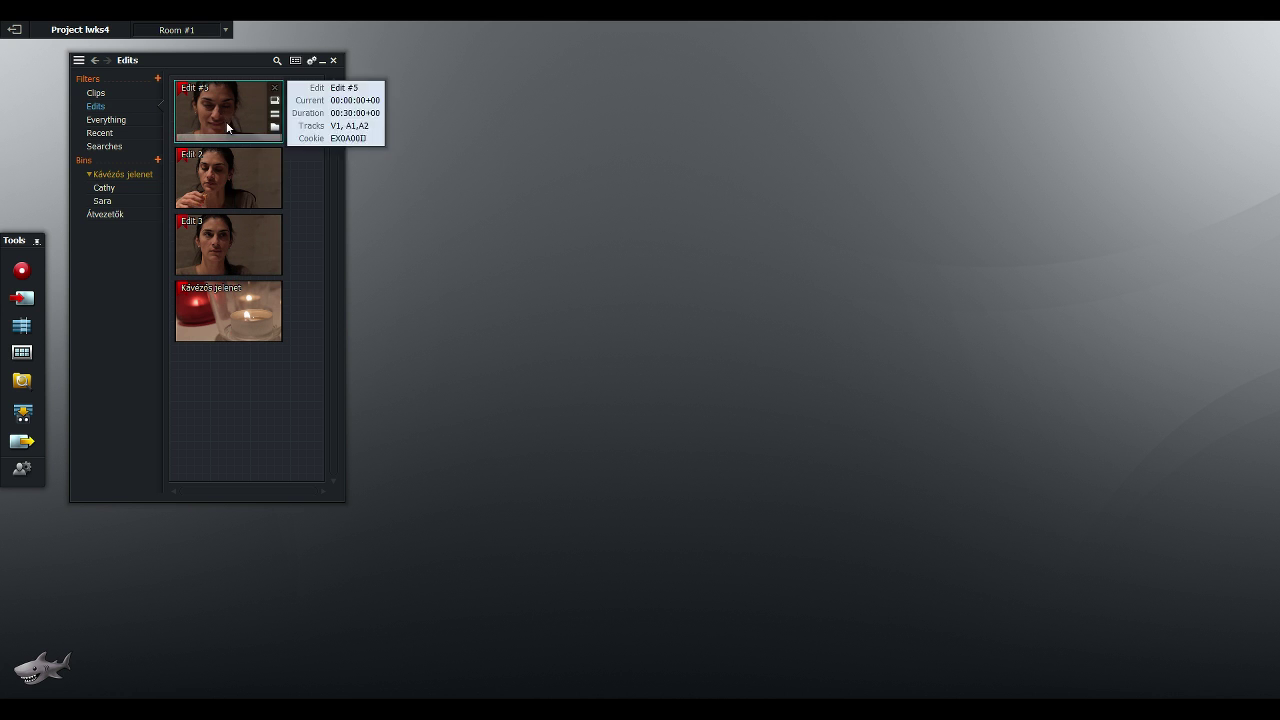
pyautogui.doubleClick(224, 305)
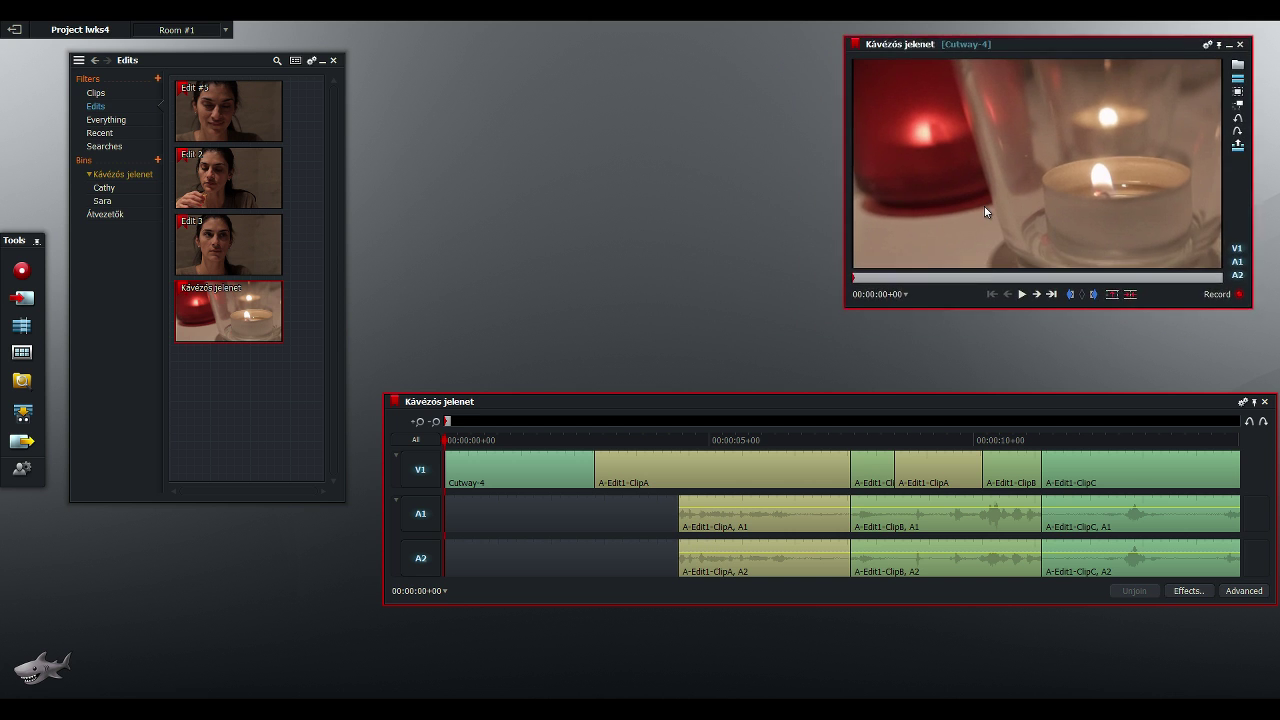
pyautogui.moveTo(748, 401); pyautogui.dragTo(748, 363)
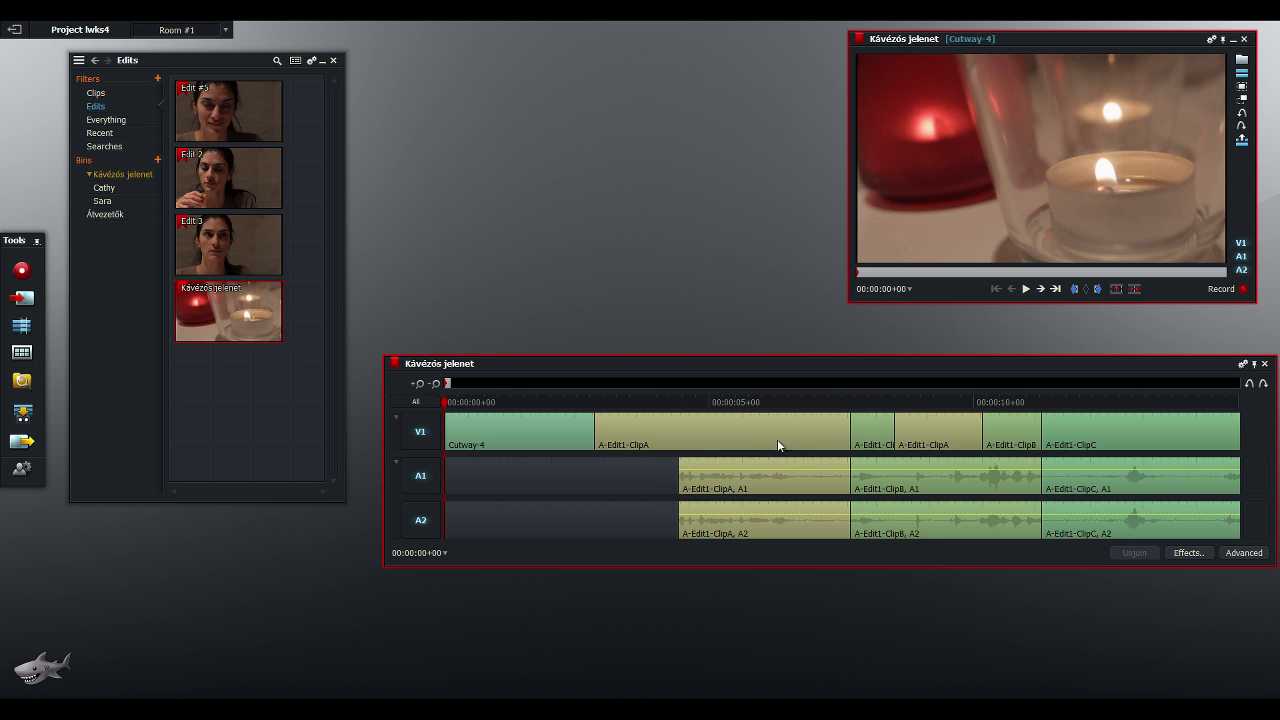
pyautogui.moveTo(777, 440)
pyautogui.mouseDown()
pyautogui.moveTo(794, 449)
pyautogui.moveTo(734, 449)
pyautogui.moveTo(787, 455)
pyautogui.moveTo(764, 455)
pyautogui.moveTo(775, 443)
pyautogui.mouseUp()
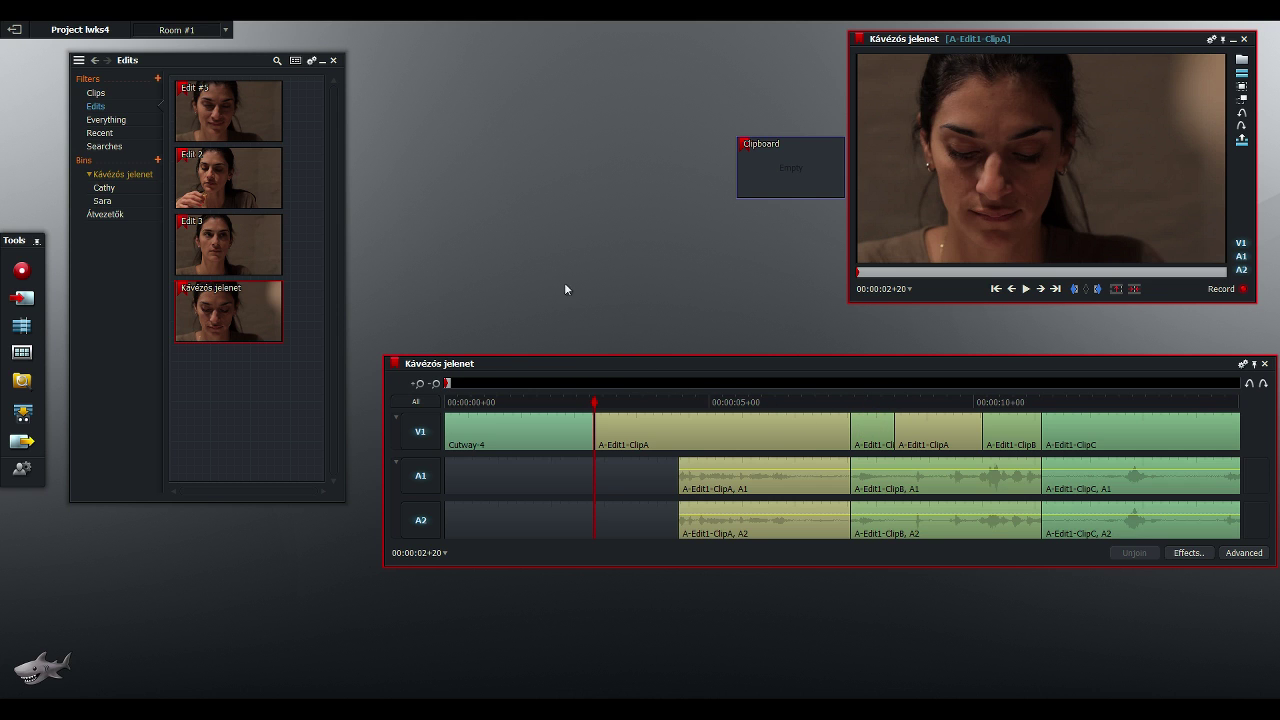
pyautogui.click(112, 93)
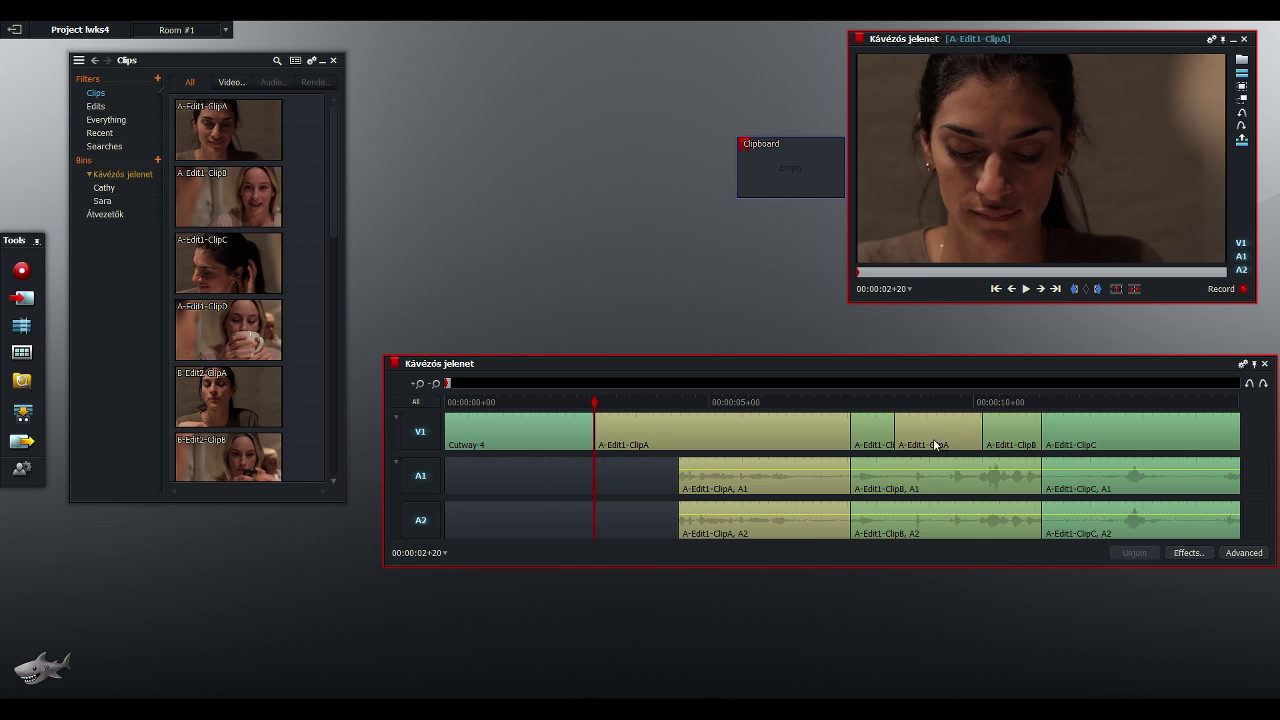
# Deselect the A1 and A2 audio tracks of the Kávézós jelenet timeline, and reselect both
pyautogui.click(428, 488)
pyautogui.click(425, 520)
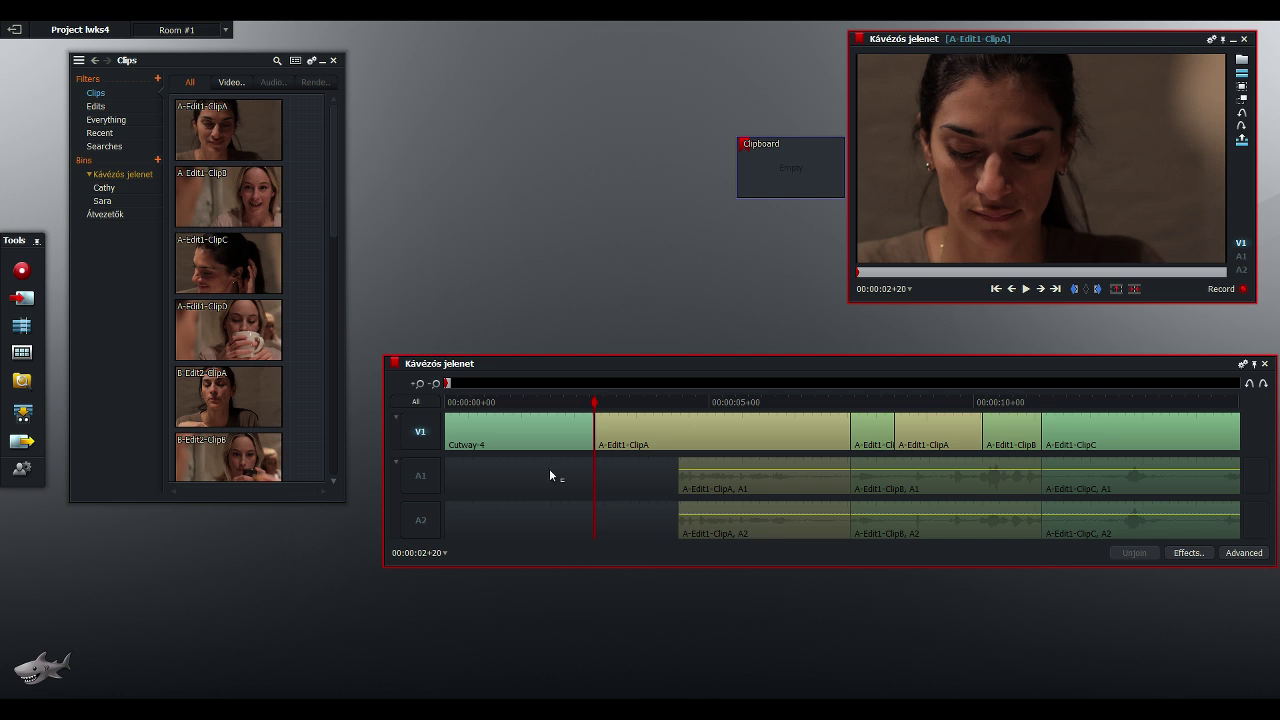
pyautogui.click(421, 476)
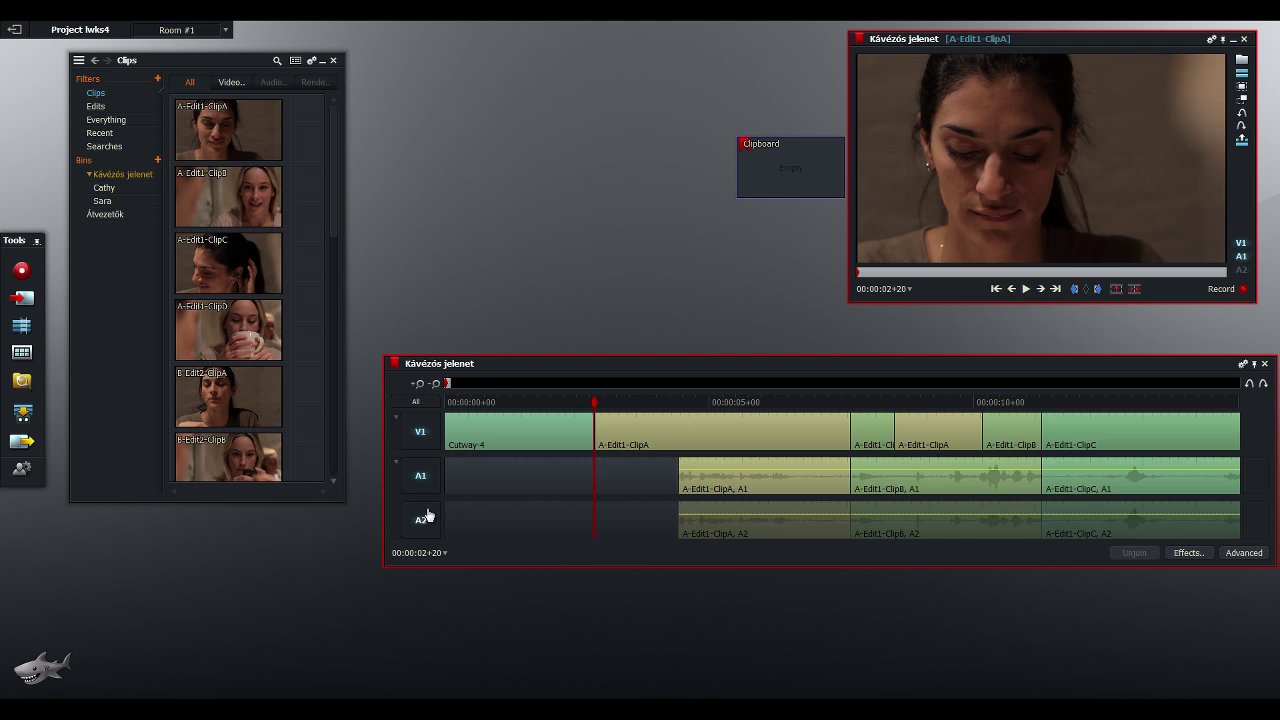
pyautogui.click(424, 516)
# Open A-Edit1-ClipA in its own viewer, deselect its A1 and A2 tracks, and close the viewer
pyautogui.moveTo(233, 126)
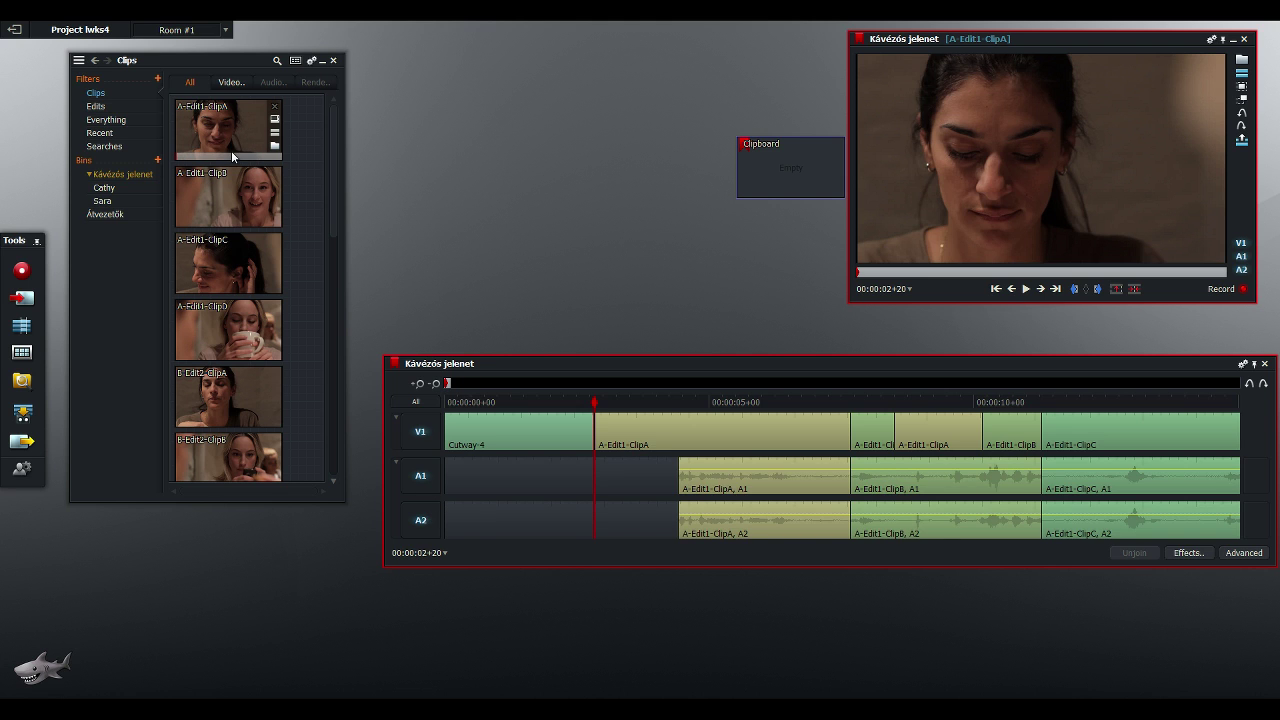
pyautogui.doubleClick(234, 139)
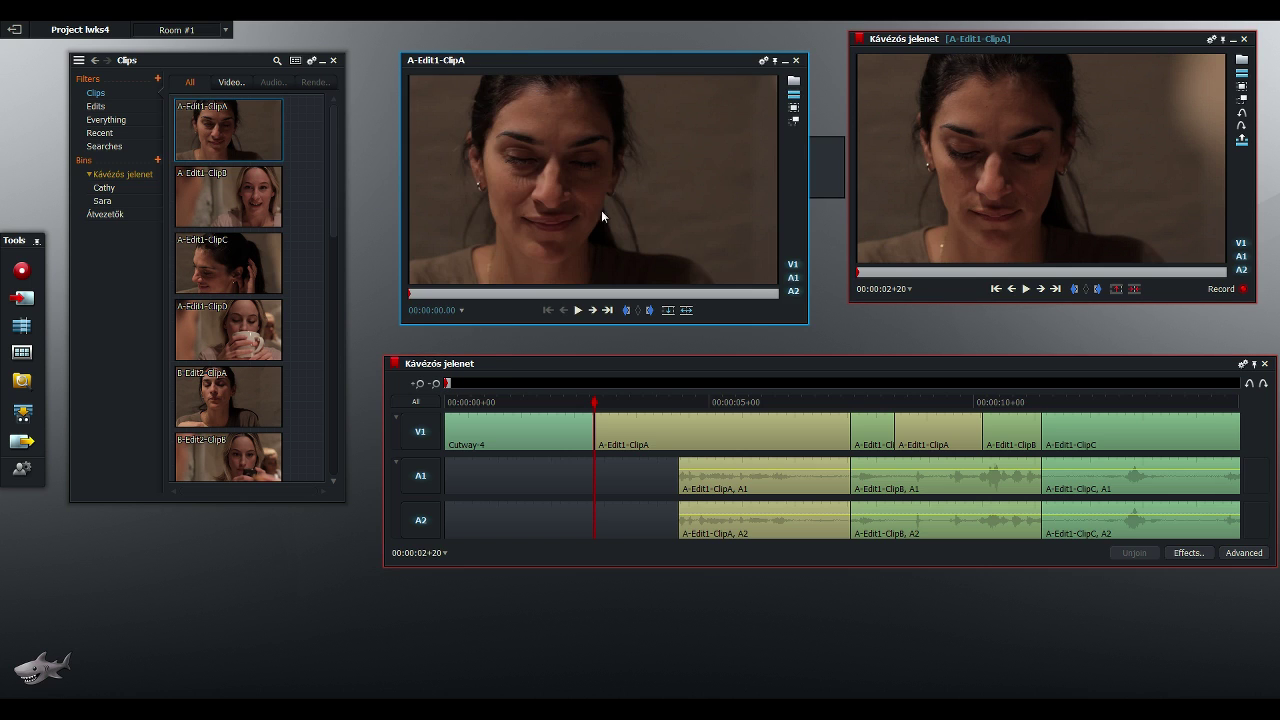
pyautogui.click(793, 277)
pyautogui.click(793, 290)
pyautogui.click(796, 60)
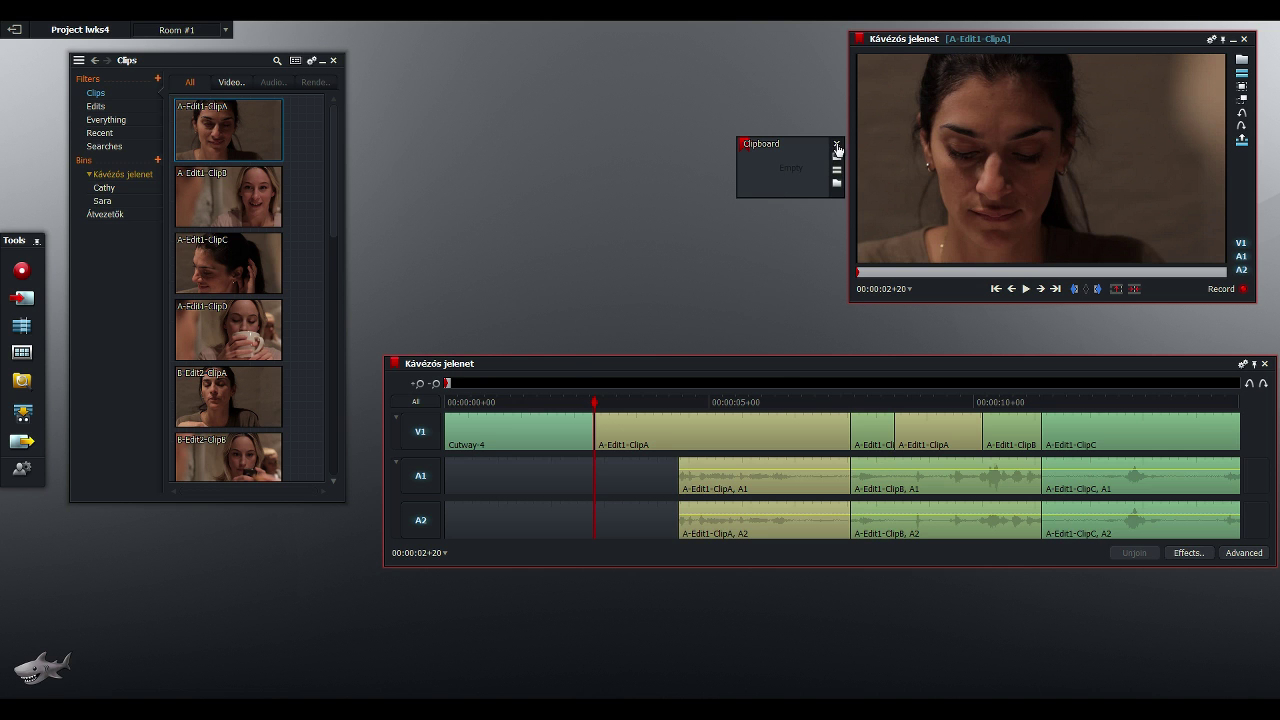
# Dismiss the empty clipboard with automatic display still allowed, and reposition the Kávézós jelenet timeline slightly
pyautogui.click(838, 148)
pyautogui.click(686, 400)
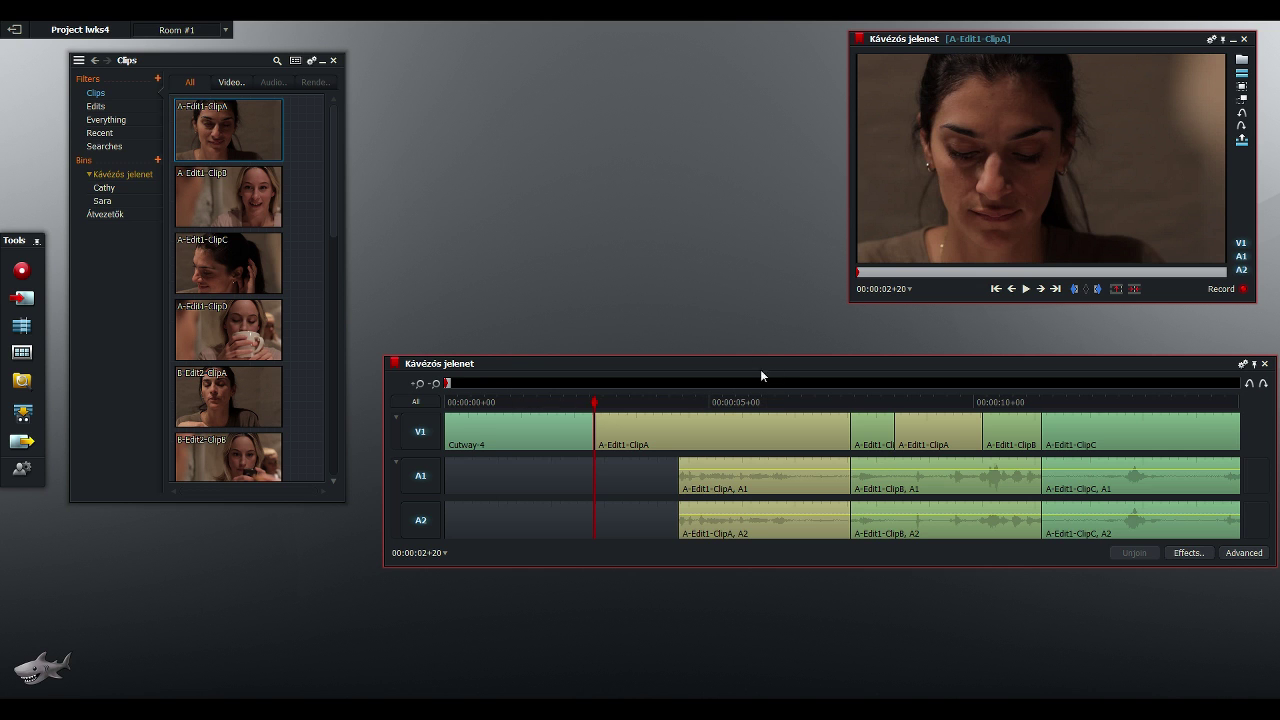
pyautogui.moveTo(772, 365); pyautogui.dragTo(744, 355)
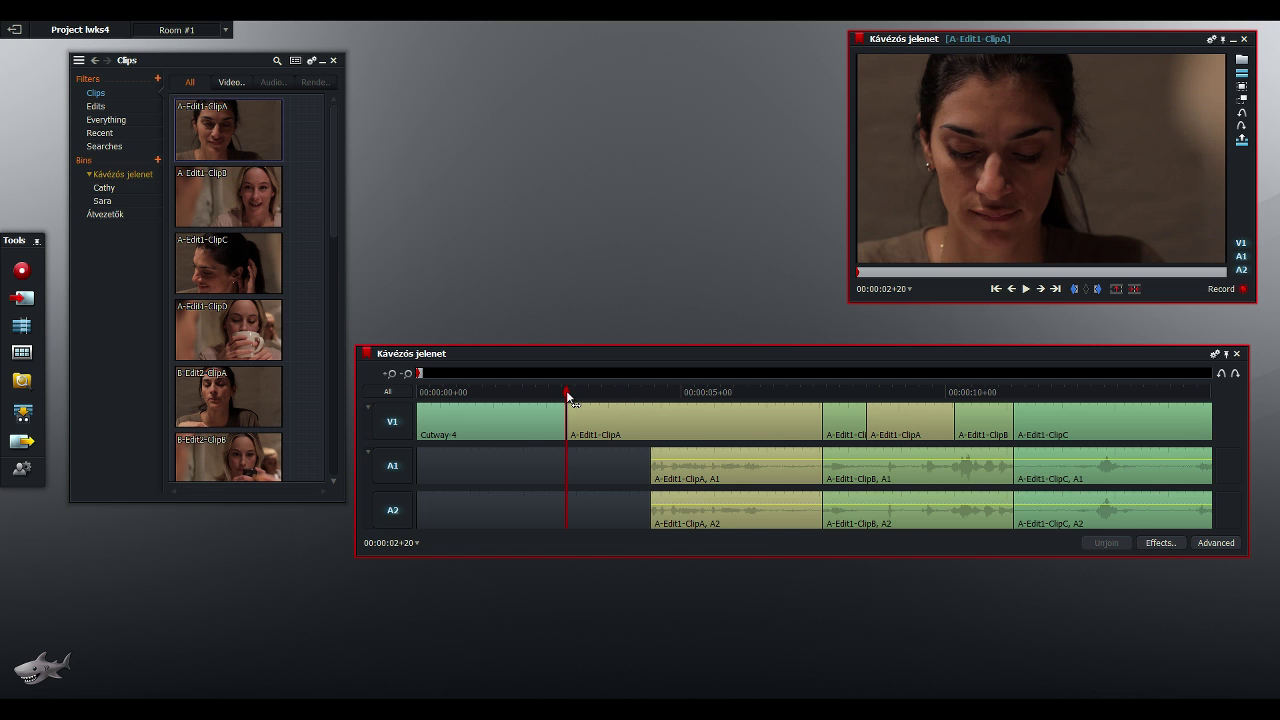
# Play the Kávézós jelenet edit several times across the cut from A-Edit1-ClipA to A-Edit1-ClipB, starting from different points before it
pyautogui.moveTo(567, 397); pyautogui.dragTo(789, 433)
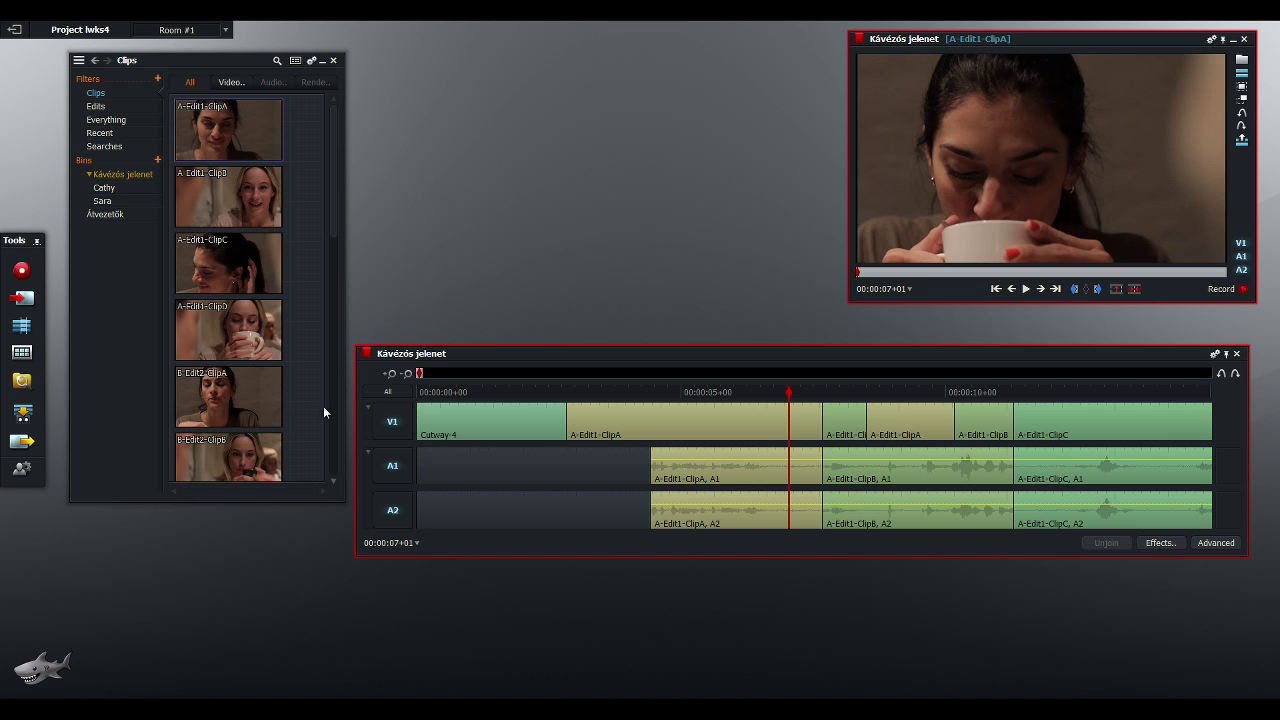
pyautogui.click(1025, 289)
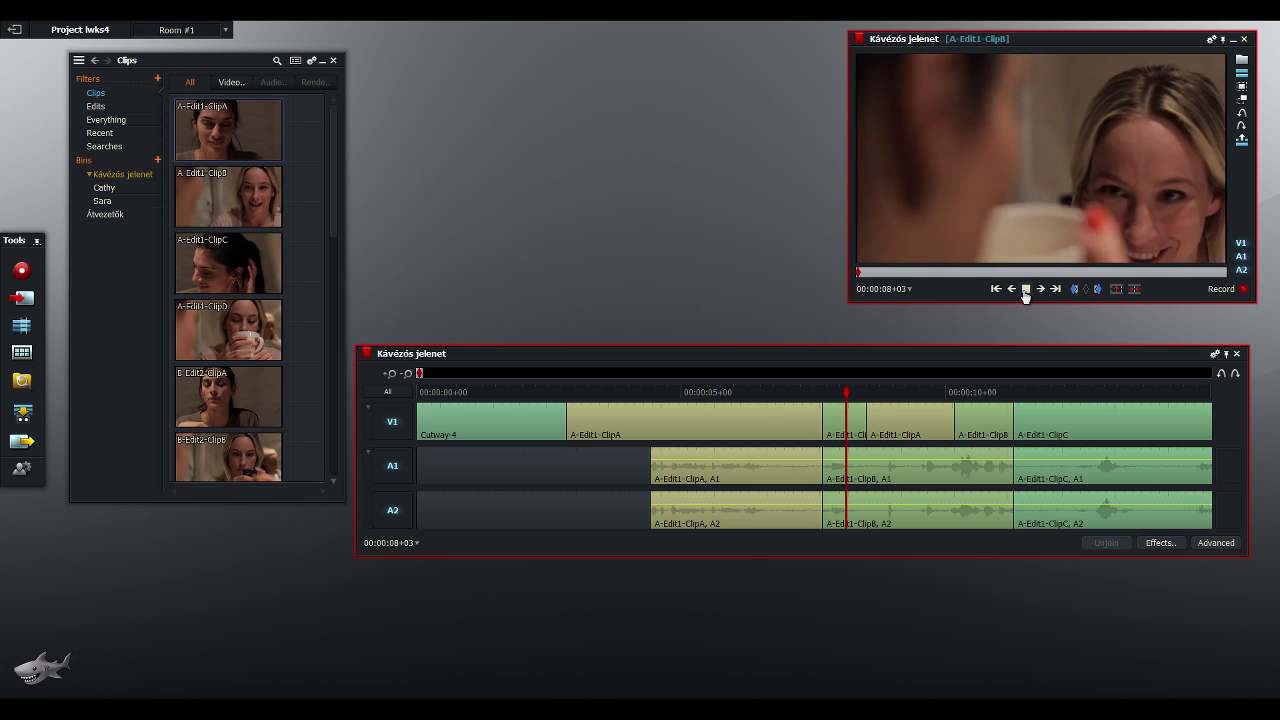
pyautogui.click(1025, 289)
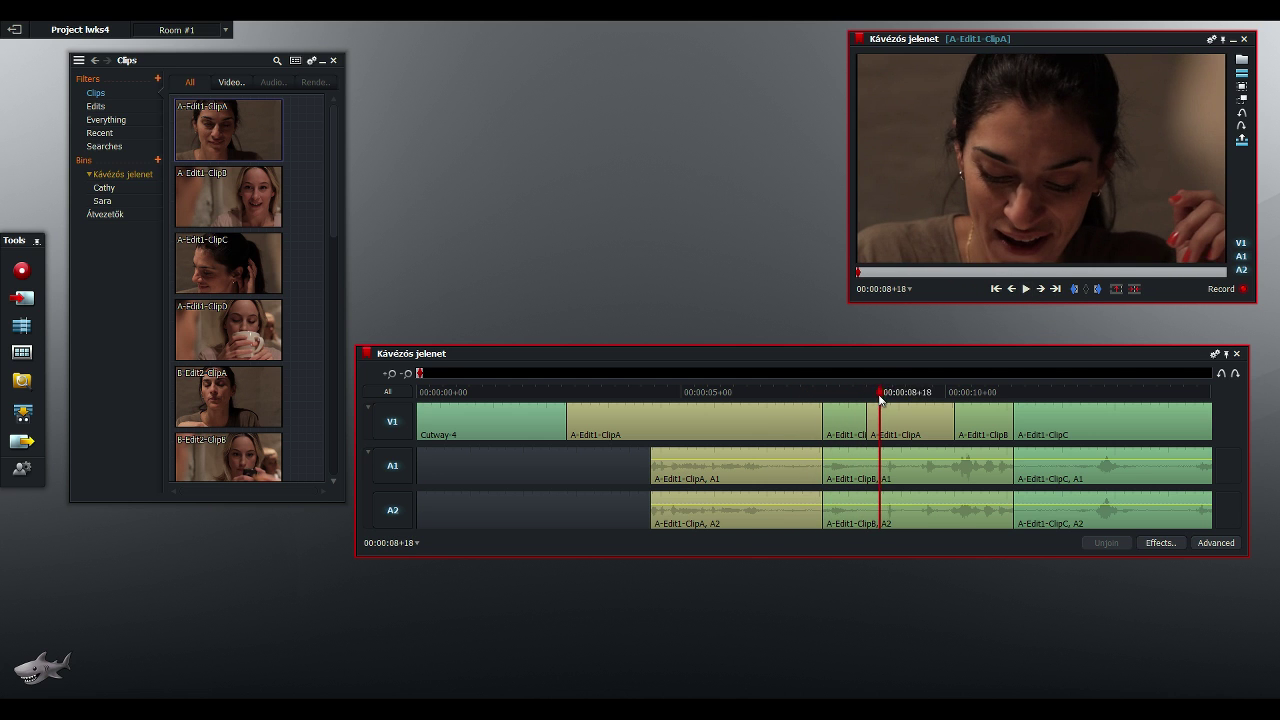
pyautogui.moveTo(877, 392); pyautogui.dragTo(749, 395)
pyautogui.click(1029, 292)
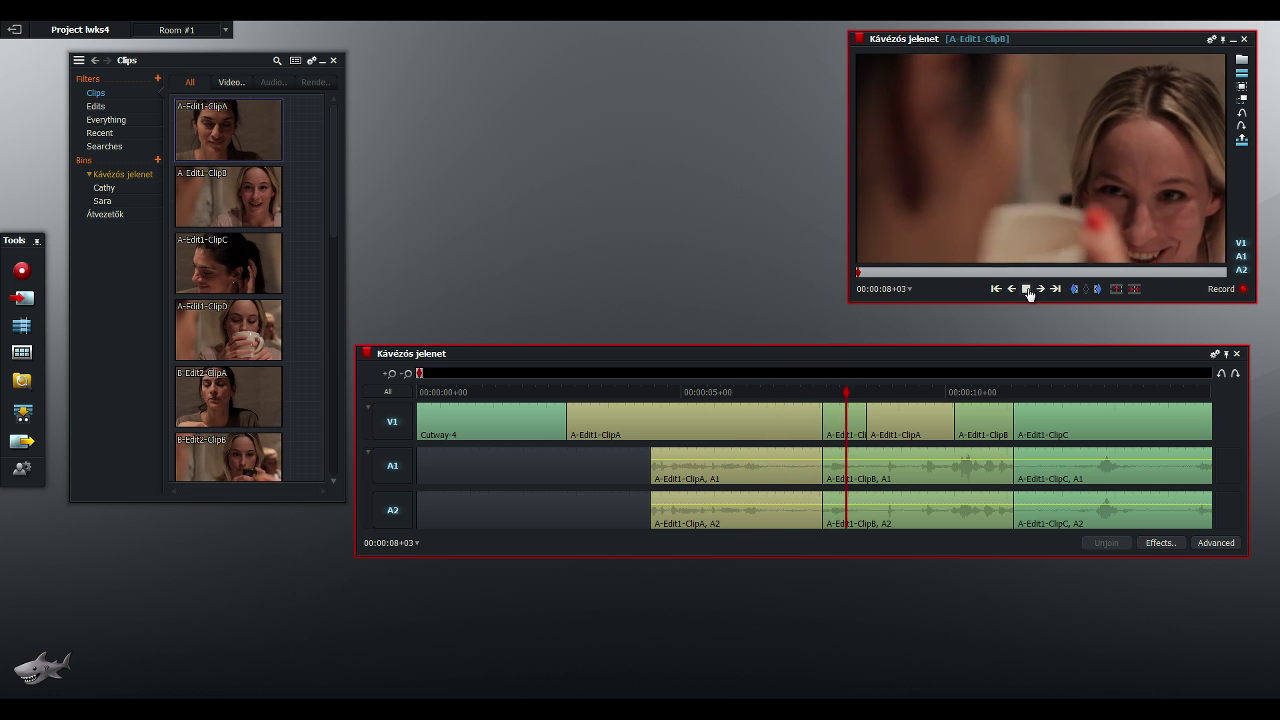
pyautogui.click(1026, 289)
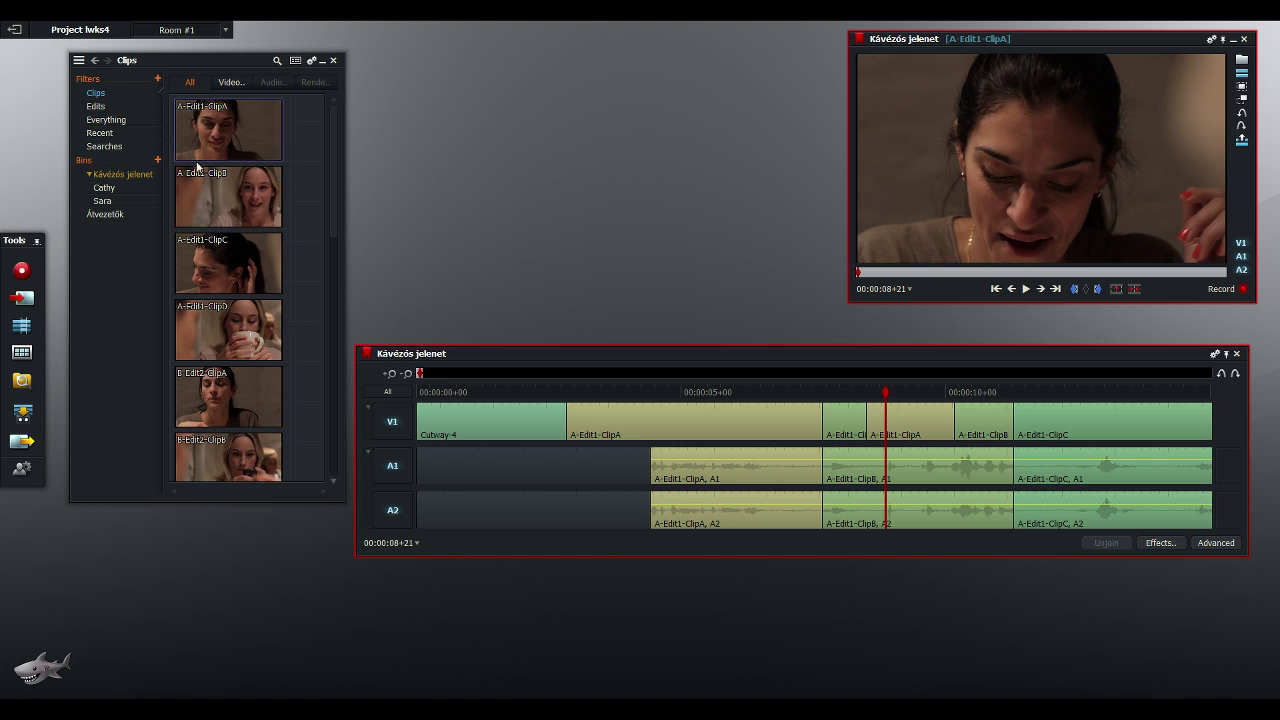
pyautogui.moveTo(224, 196)
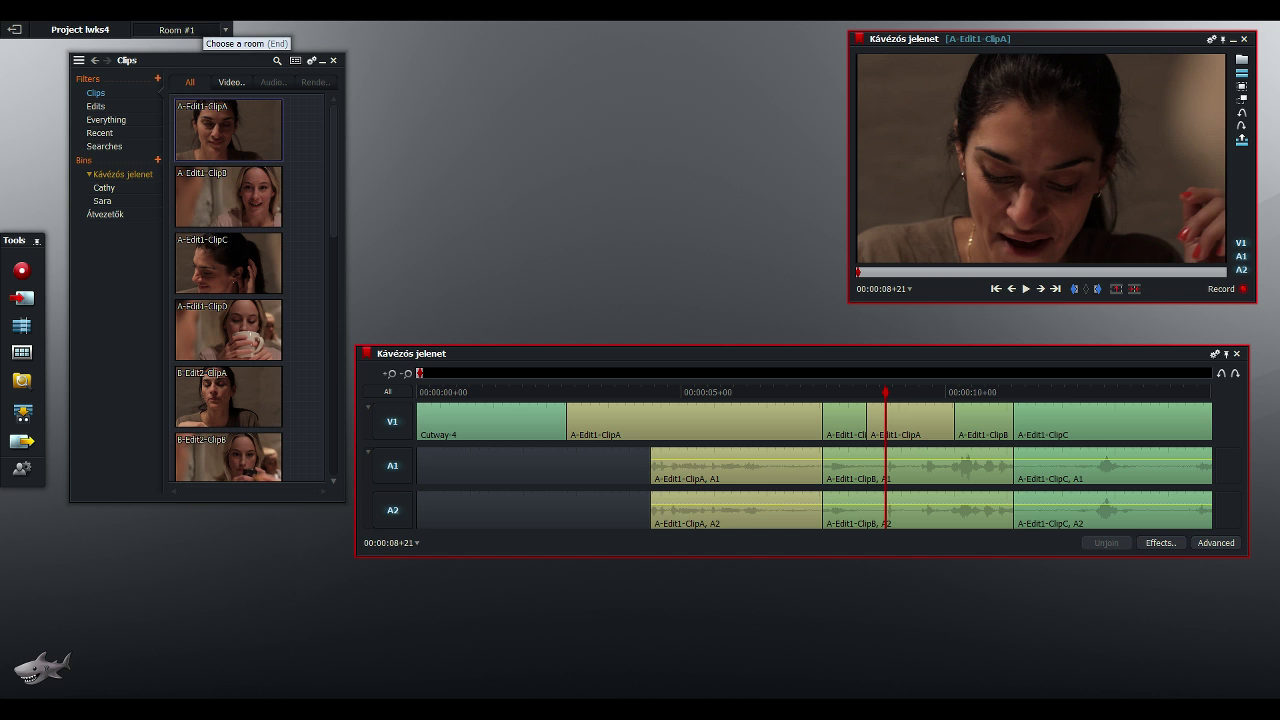
pyautogui.moveTo(883, 390); pyautogui.dragTo(673, 392)
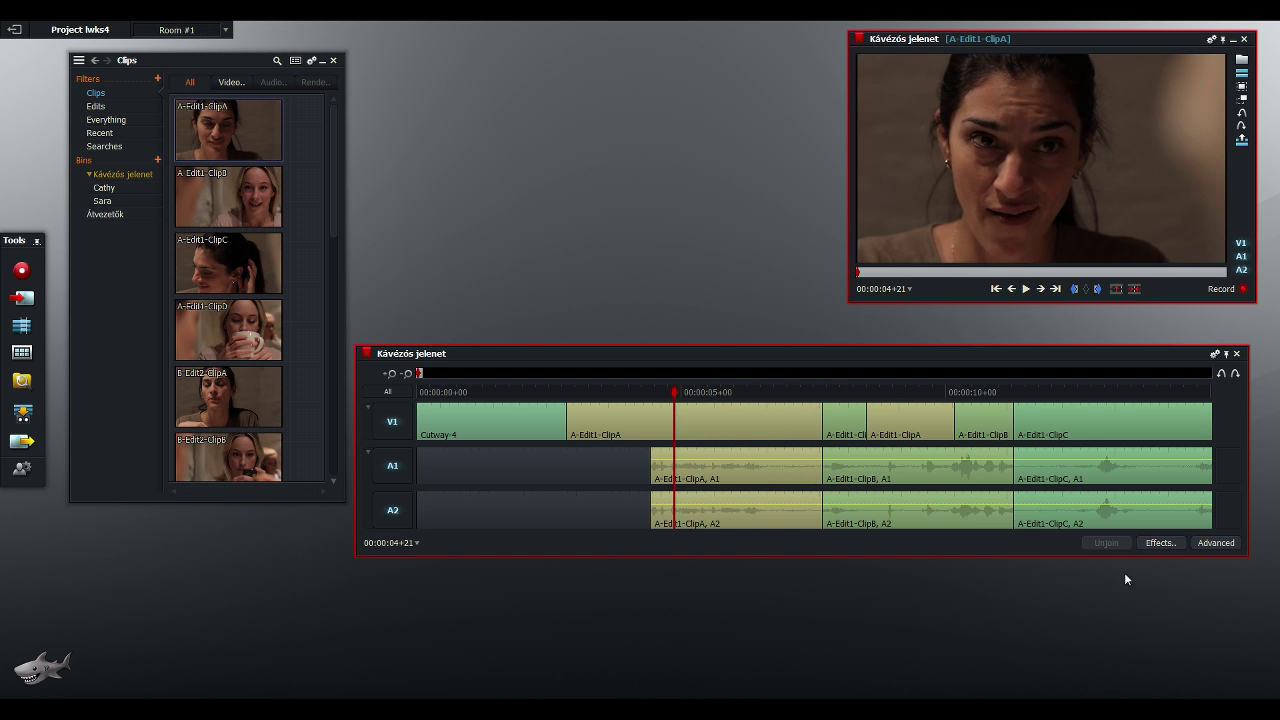
pyautogui.click(1024, 289)
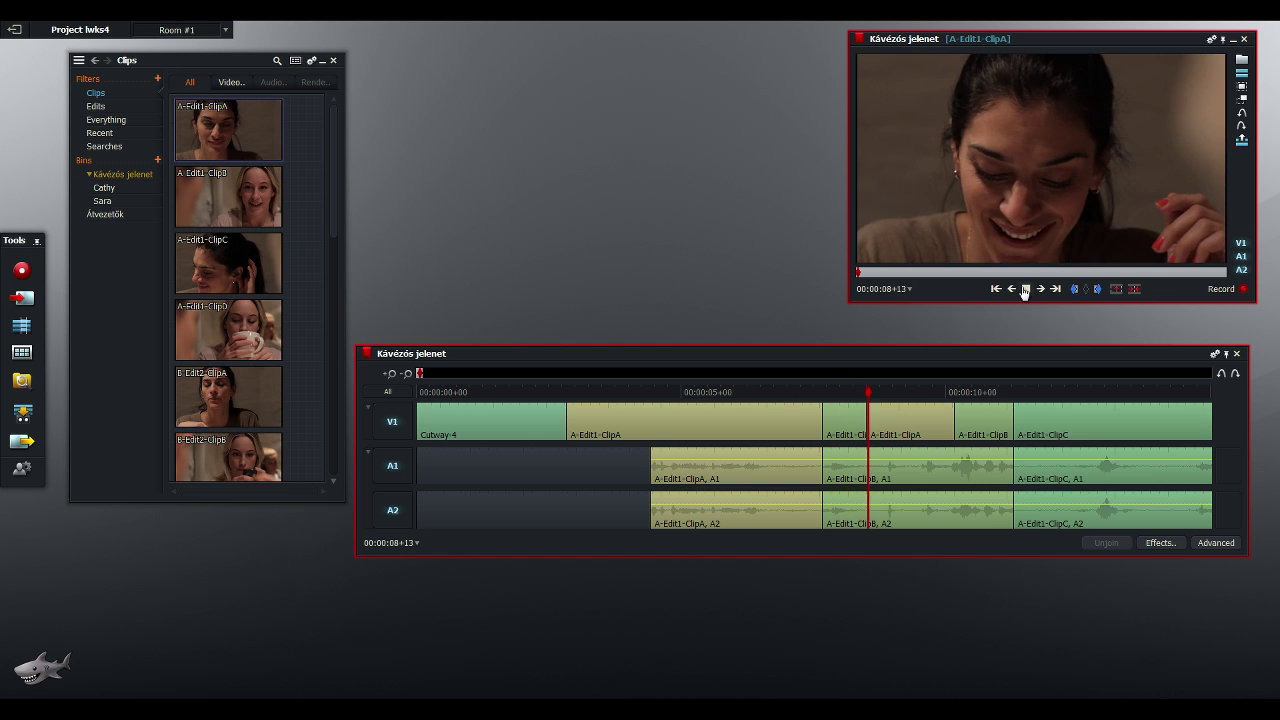
pyautogui.click(1024, 289)
# Shift the edit viewer slightly and select the incoming A-Edit1-ClipB side of its first cut with A-Edit1-ClipA on all tracks for trimming
pyautogui.moveTo(1032, 42); pyautogui.dragTo(1014, 48)
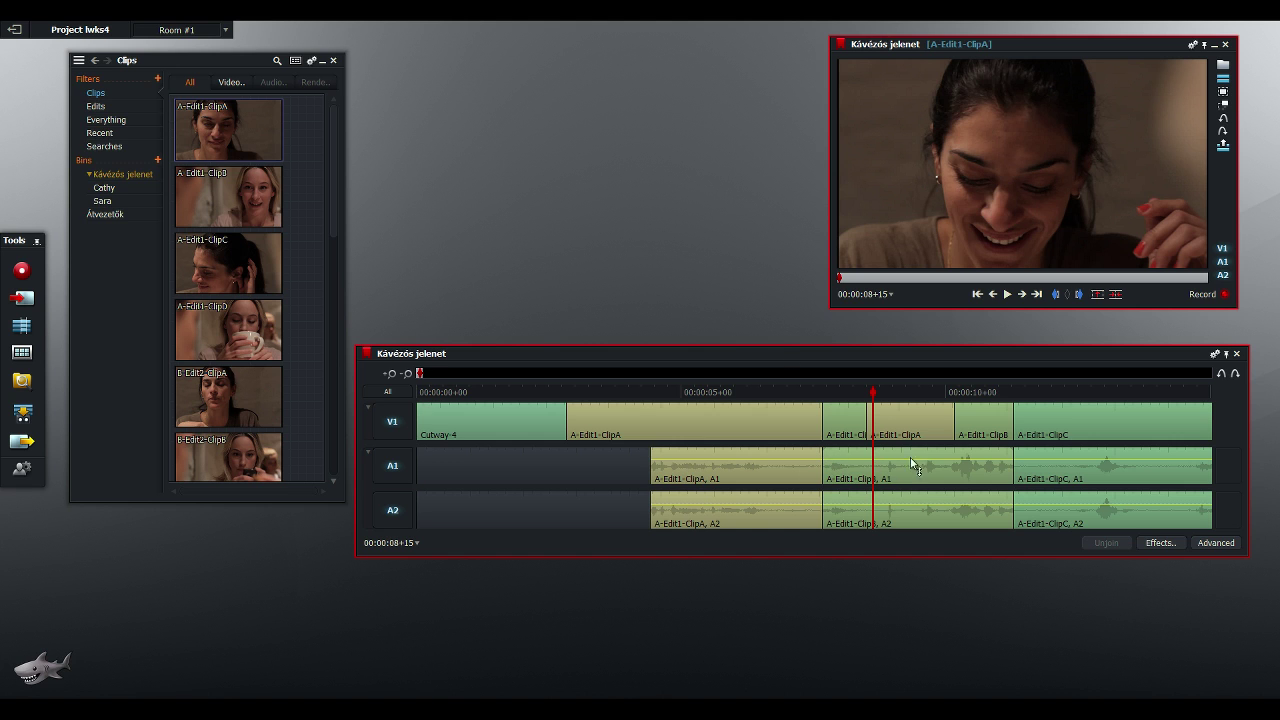
pyautogui.moveTo(264, 356)
pyautogui.click(829, 422)
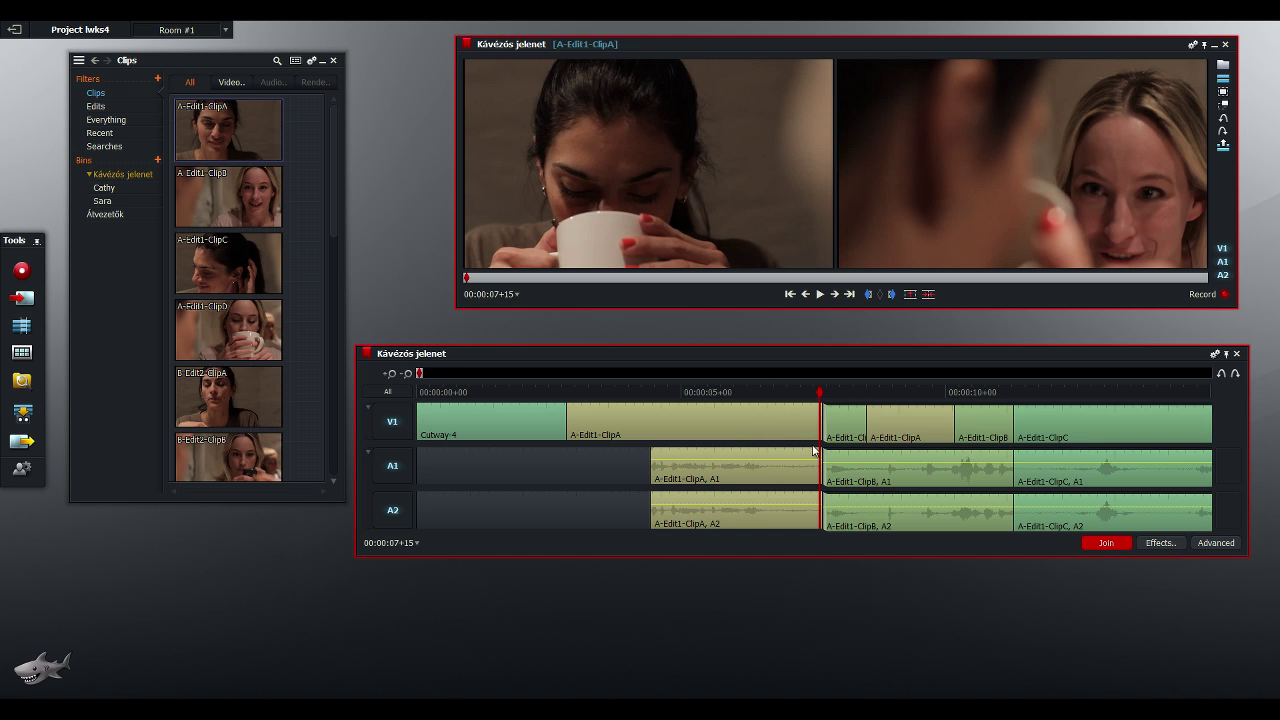
# Trim the start of the incoming A-Edit1-ClipB live on all tracks by starting and stopping playback at the selected cut
pyautogui.click(820, 295)
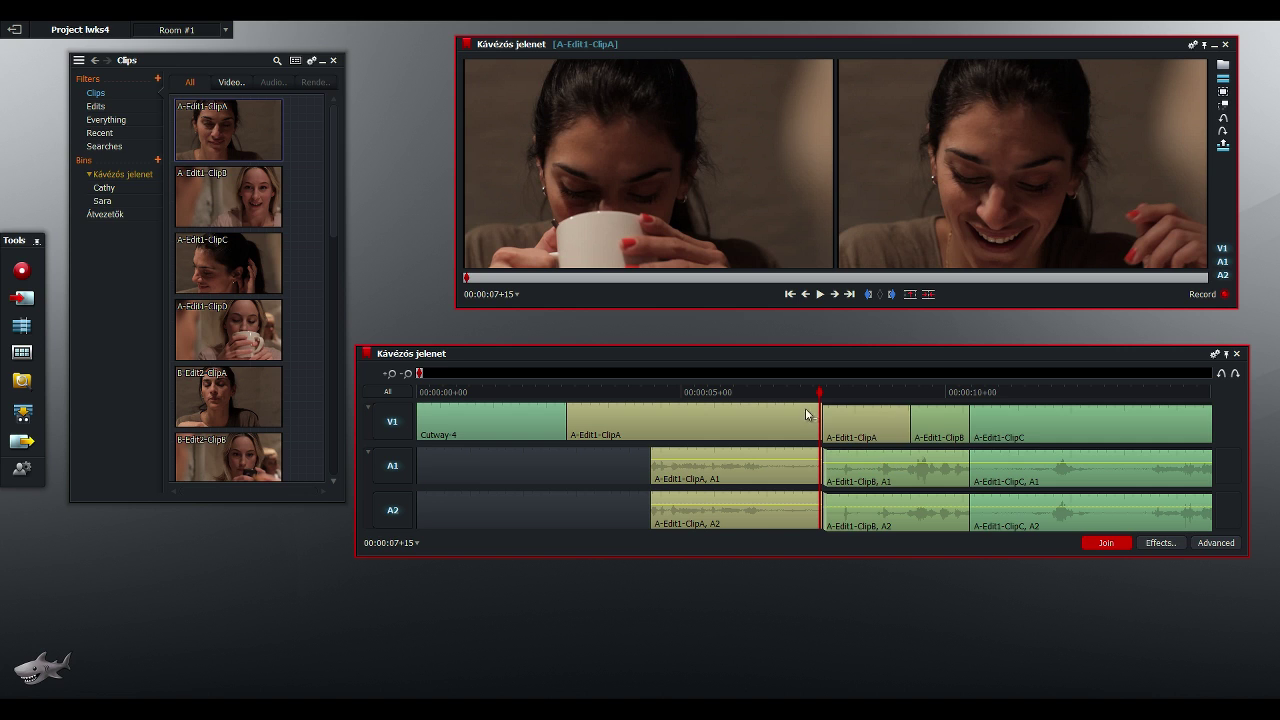
pyautogui.click(820, 295)
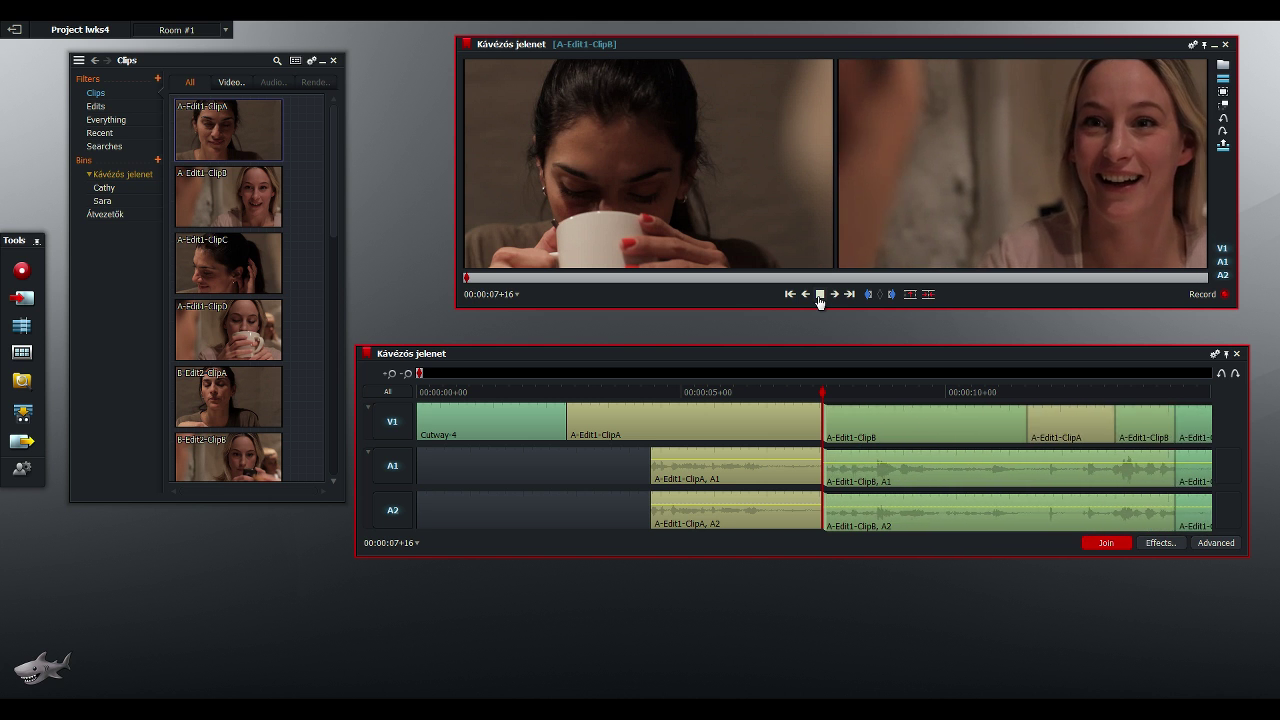
pyautogui.click(819, 295)
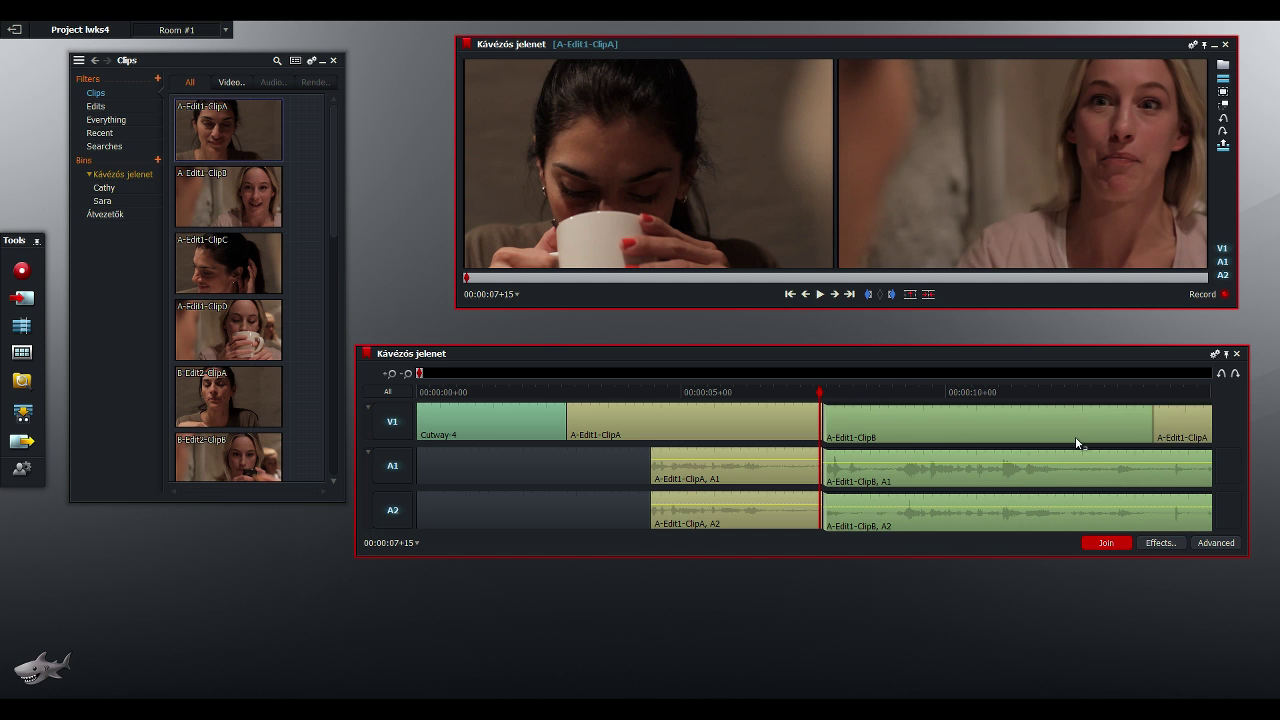
pyautogui.click(820, 296)
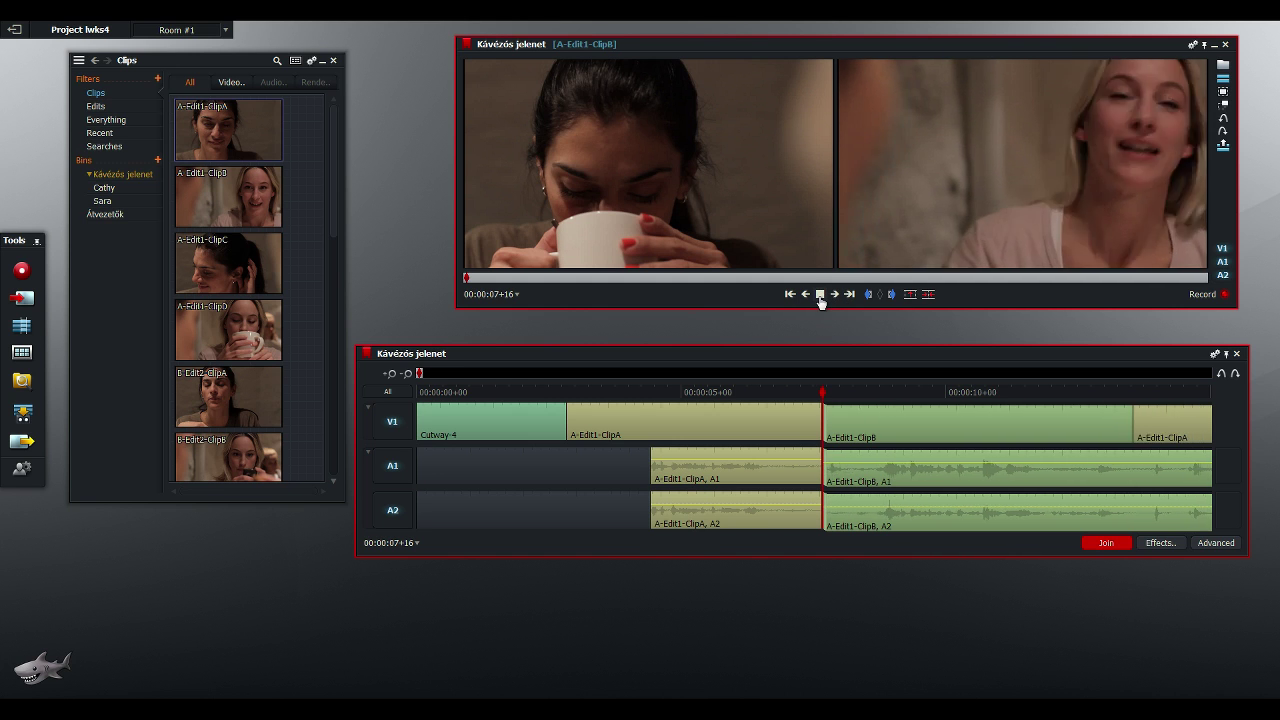
pyautogui.click(820, 296)
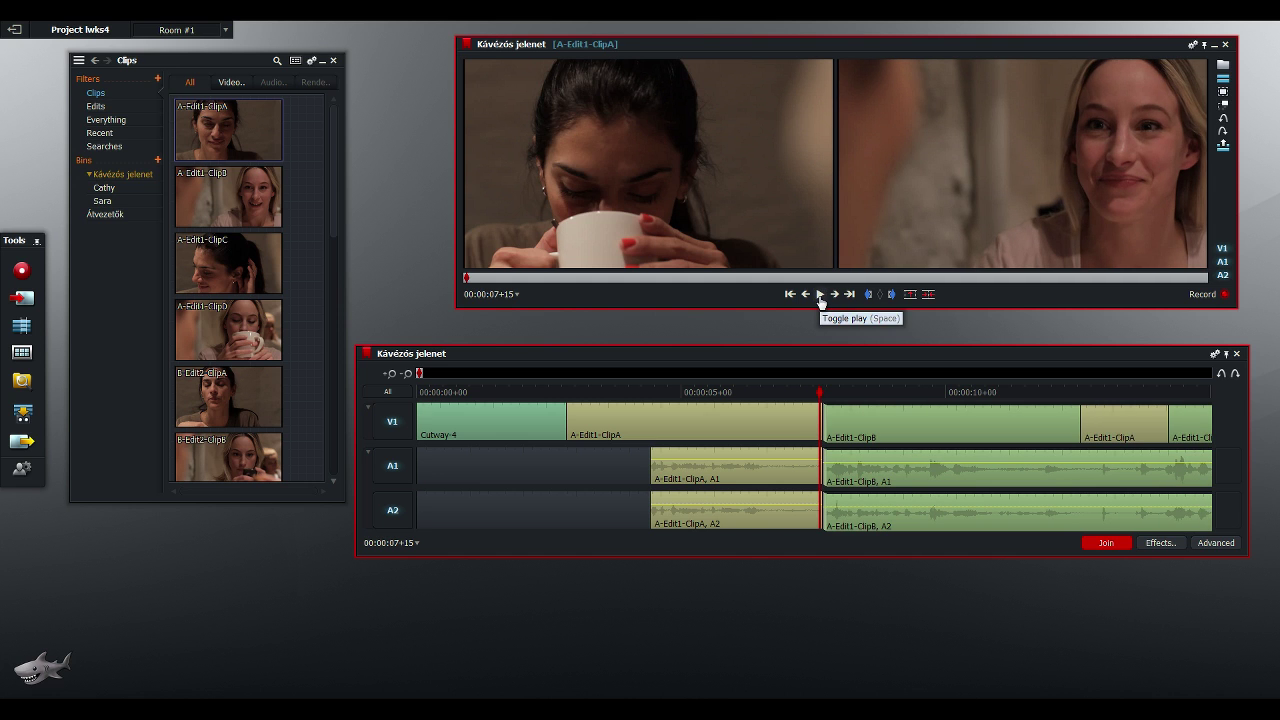
# Clear the trim selection, play the edit from the A-Edit1-ClipA to A-Edit1-ClipB cut, and examine the frame around 00:00:10+21
pyautogui.click(1106, 542)
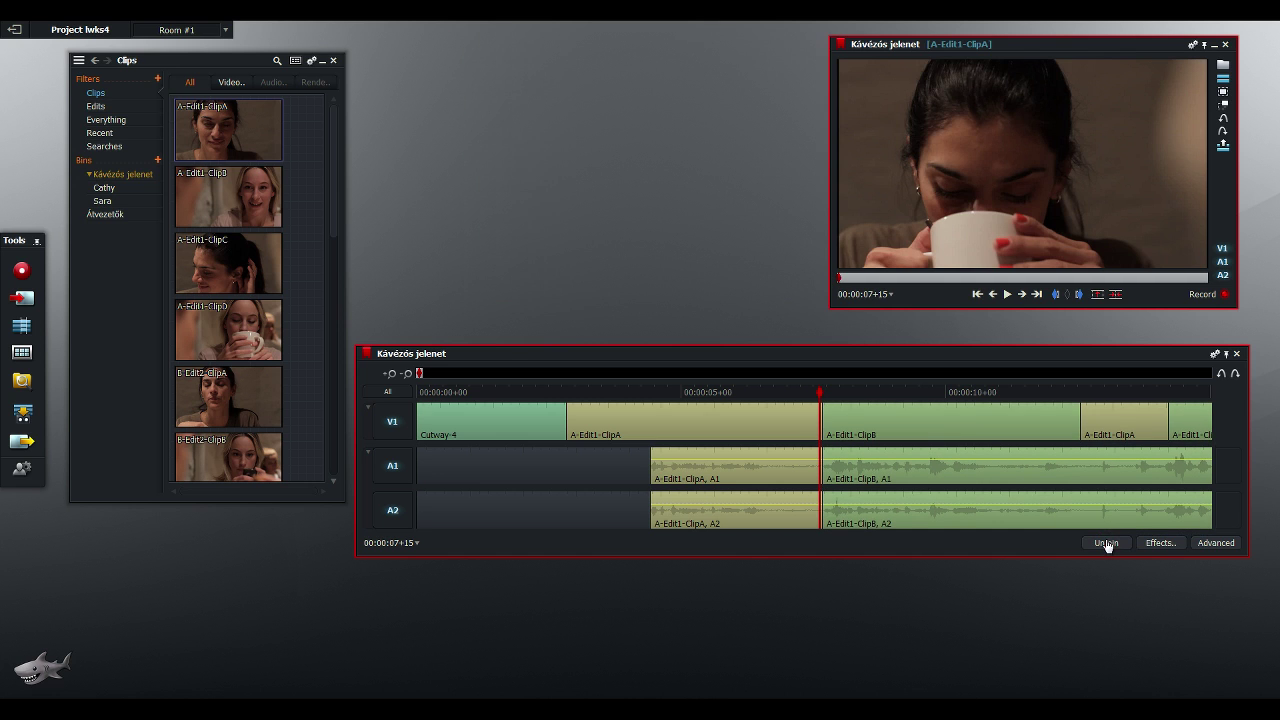
pyautogui.click(1007, 296)
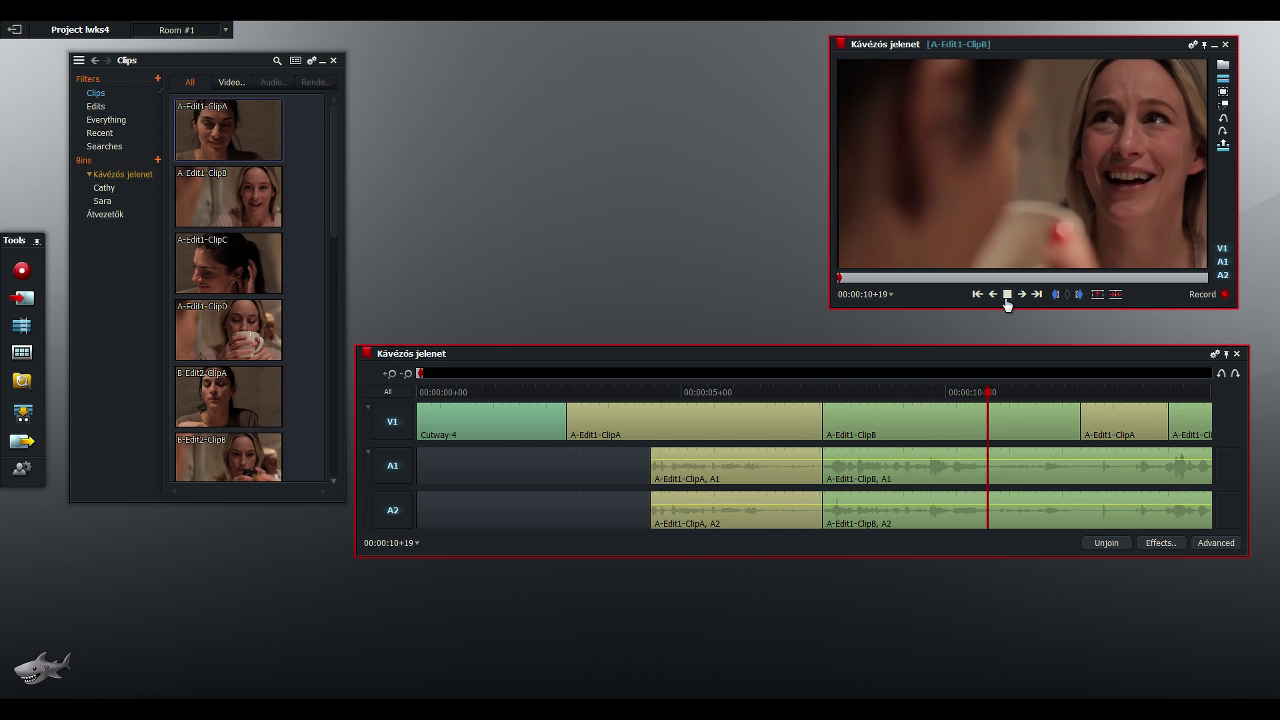
pyautogui.click(1007, 297)
pyautogui.moveTo(1012, 393); pyautogui.dragTo(995, 410)
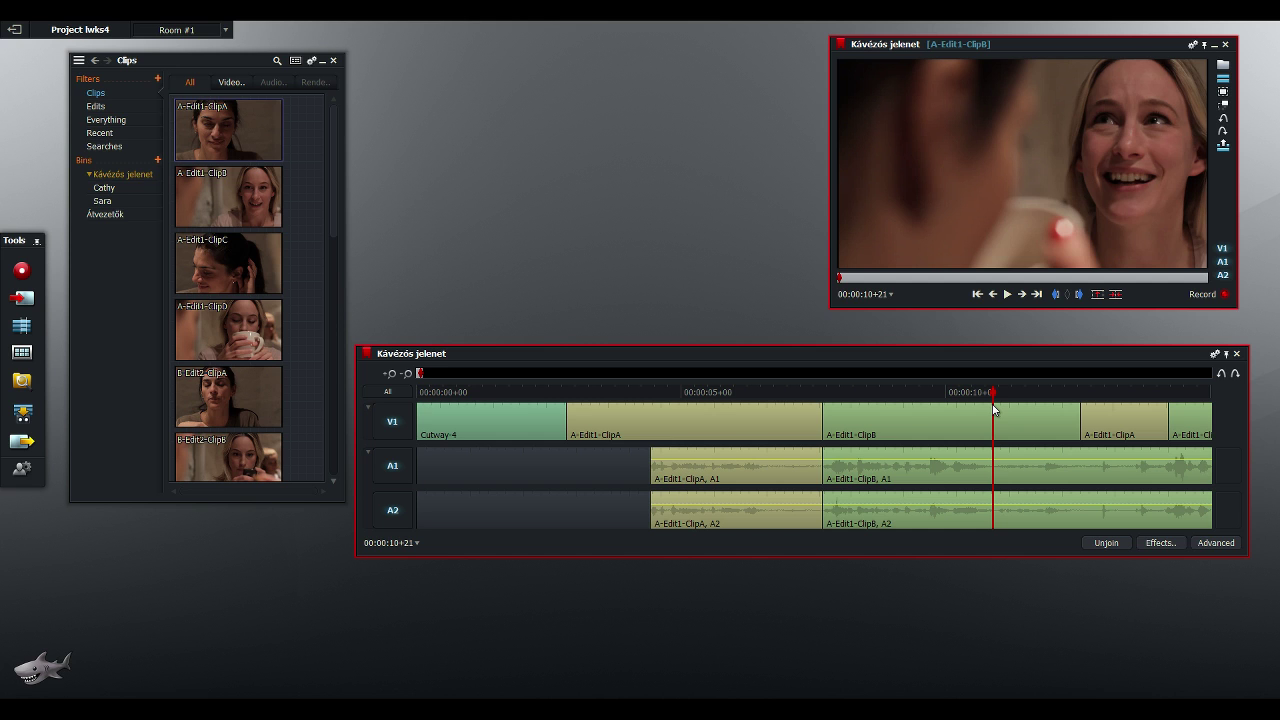
pyautogui.moveTo(994, 408); pyautogui.dragTo(993, 410)
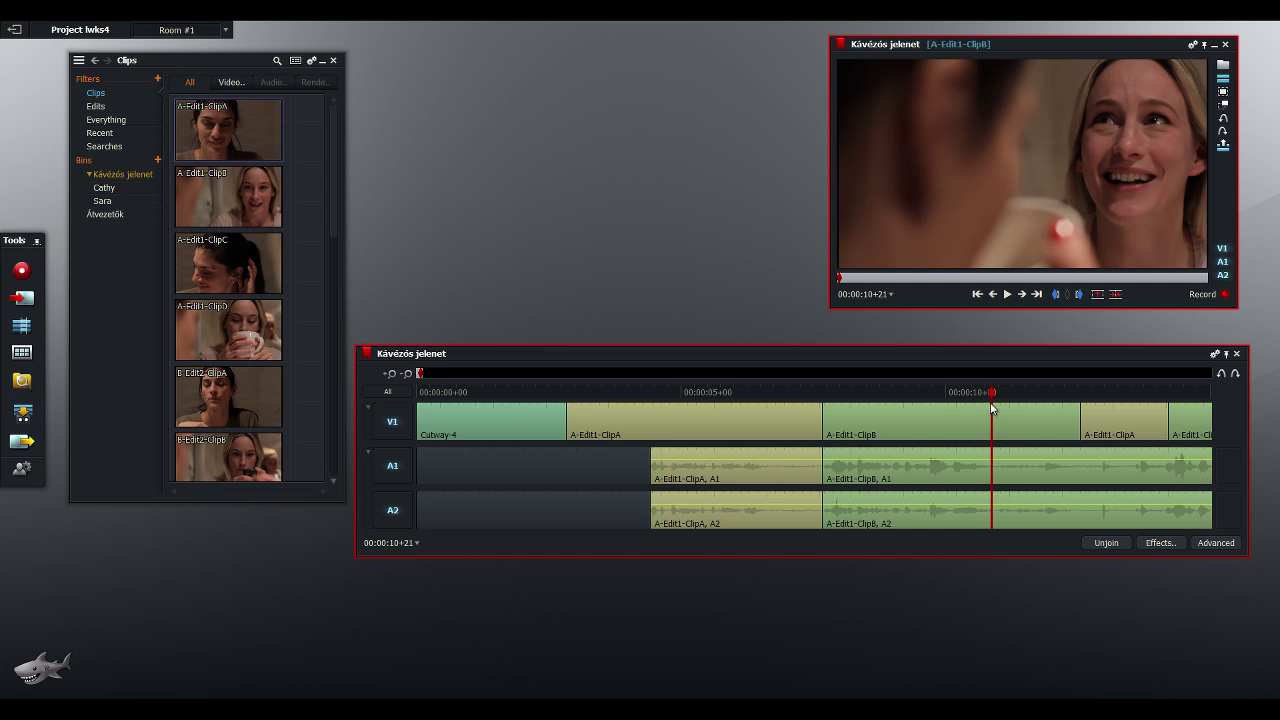
# Select the incoming A-Edit1-ClipB at its first cut on all tracks and trim its start later live by playing and stopping
pyautogui.click(828, 414)
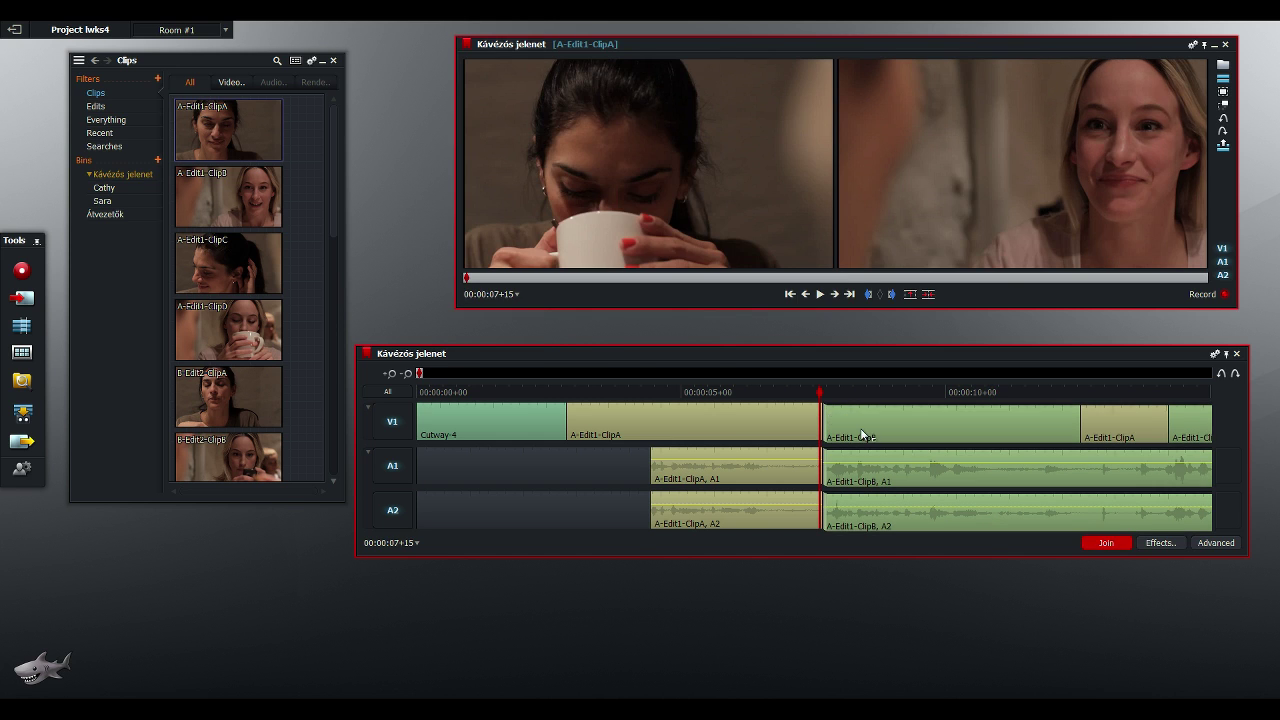
pyautogui.click(820, 294)
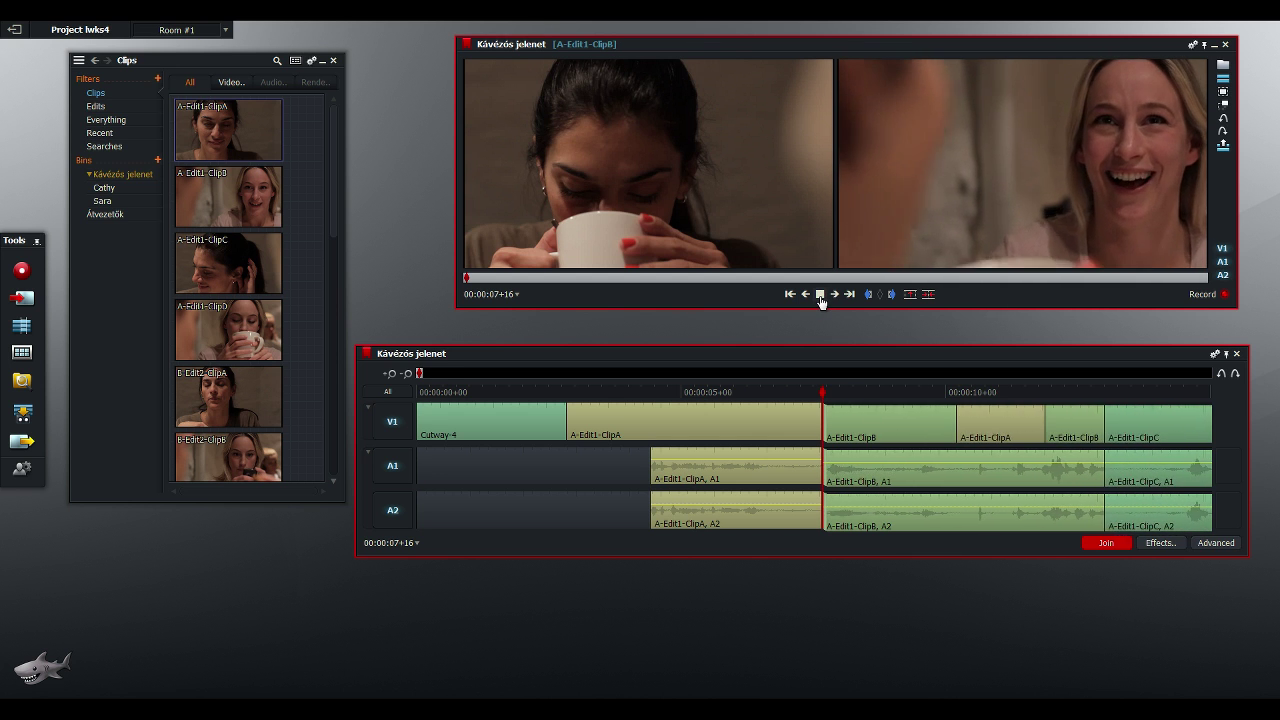
pyautogui.click(820, 294)
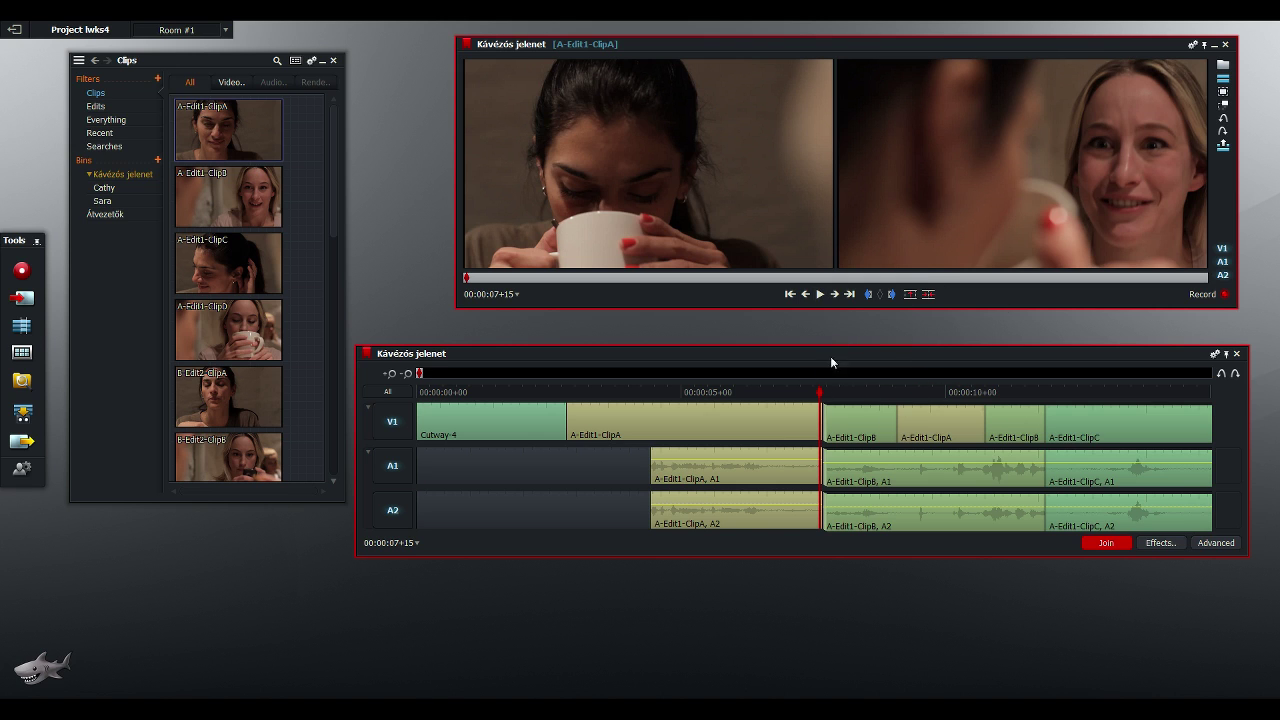
# Nudge the trimmed start of the incoming A-Edit1-ClipB earlier, frame by frame, on all tracks
pyautogui.click(806, 295)
pyautogui.click(804, 296)
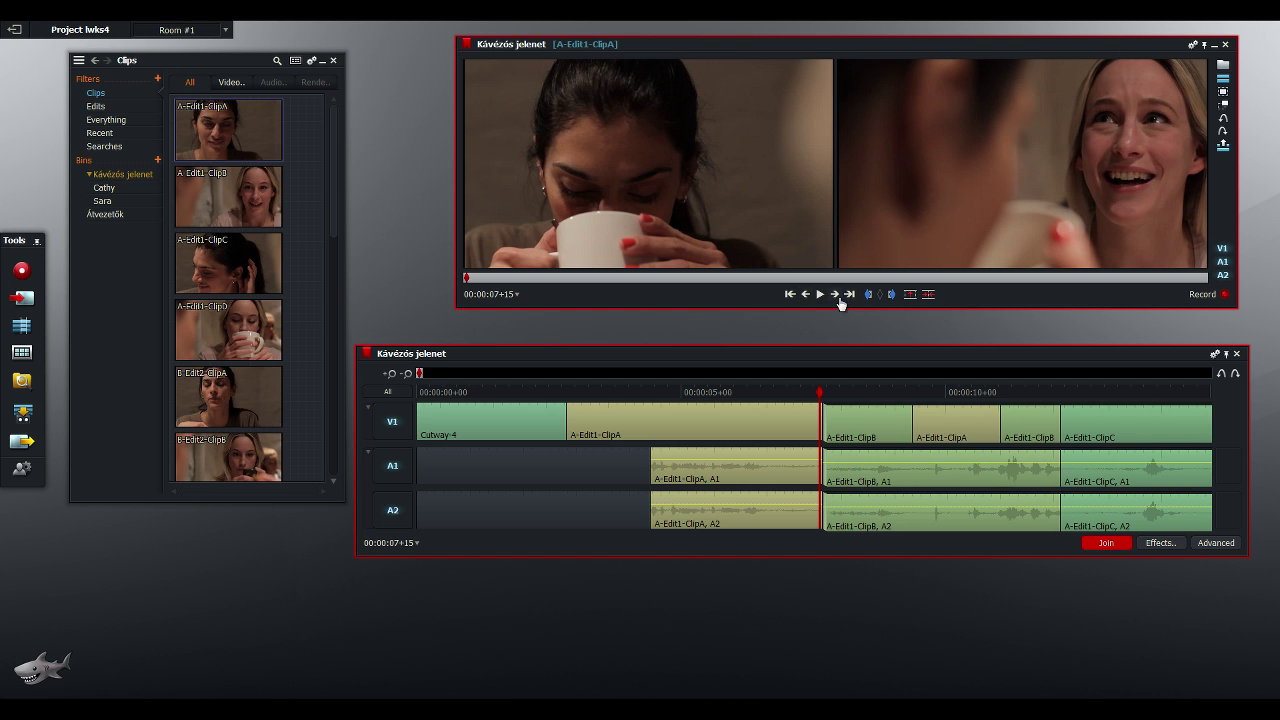
pyautogui.click(803, 297)
pyautogui.click(804, 298)
pyautogui.click(805, 299)
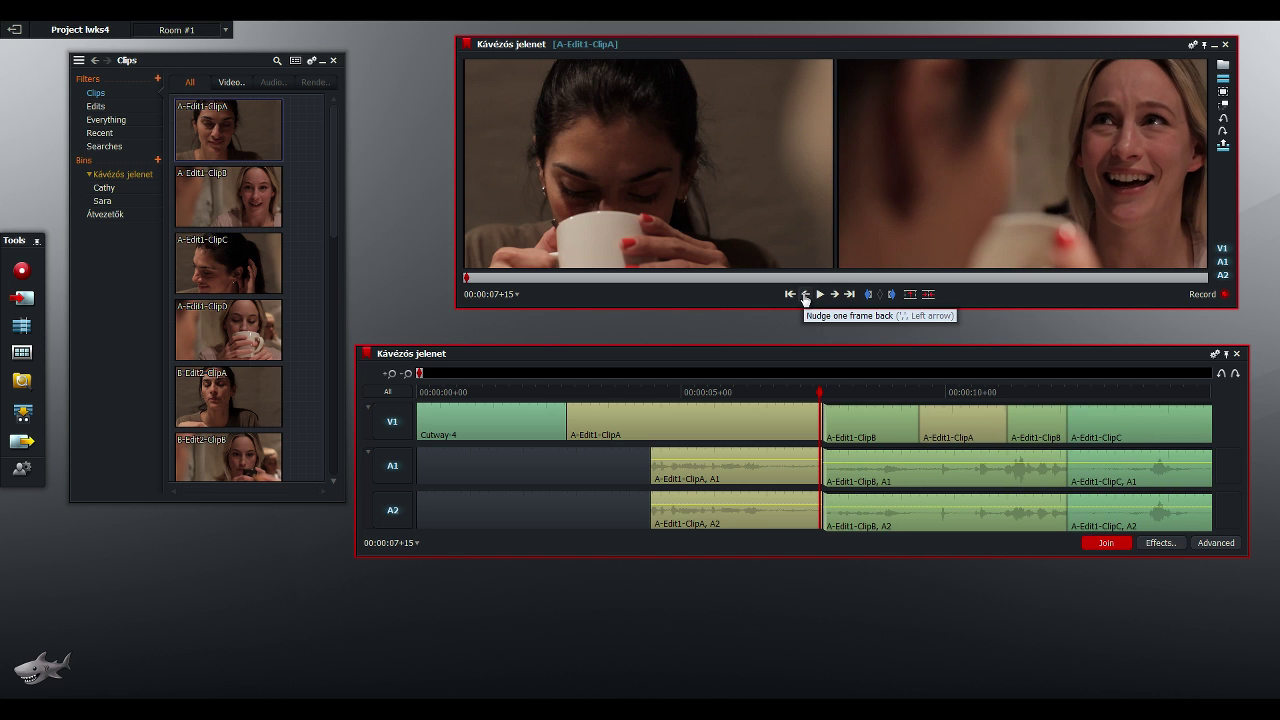
pyautogui.click(806, 300)
pyautogui.click(806, 298)
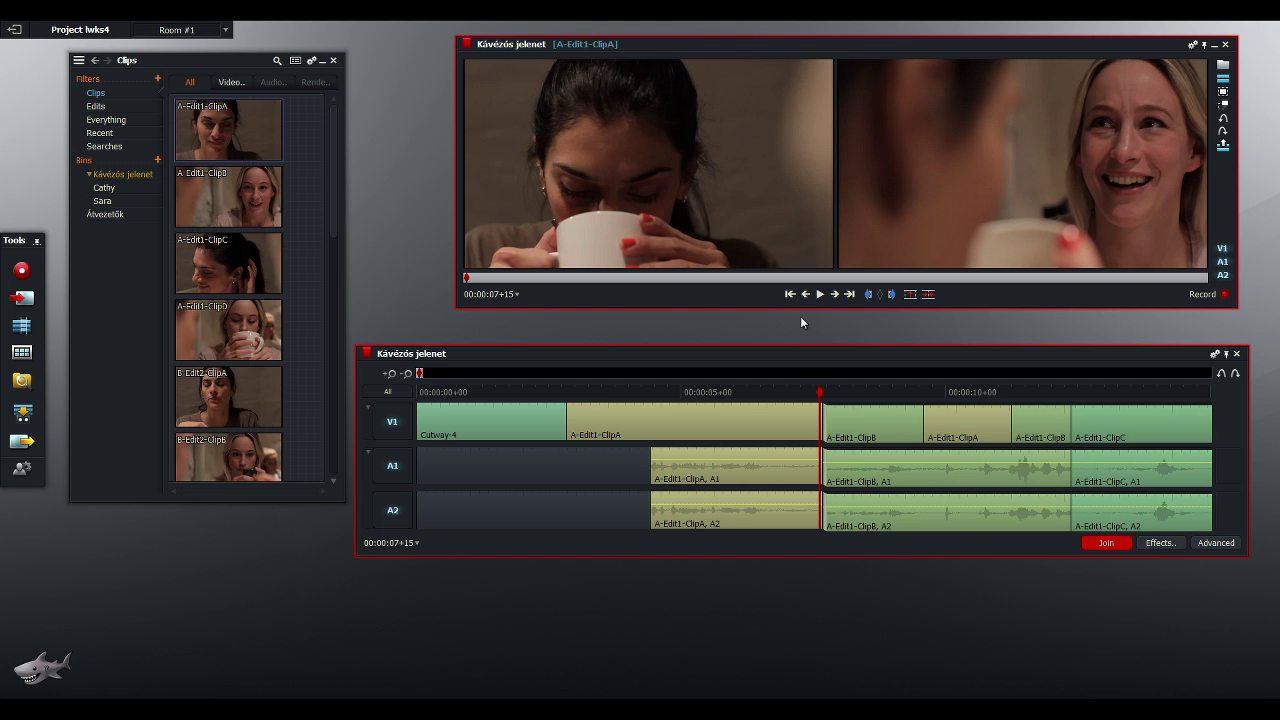
pyautogui.click(807, 296)
pyautogui.click(807, 296)
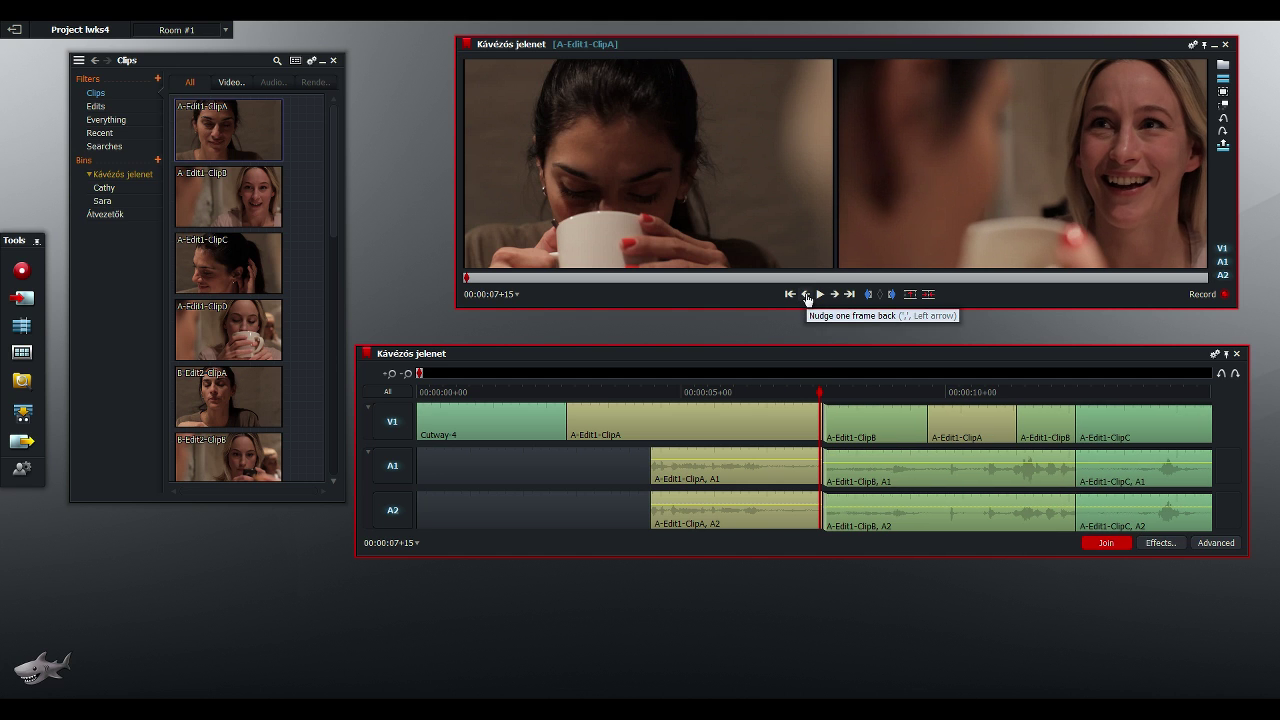
pyautogui.click(807, 297)
pyautogui.click(809, 299)
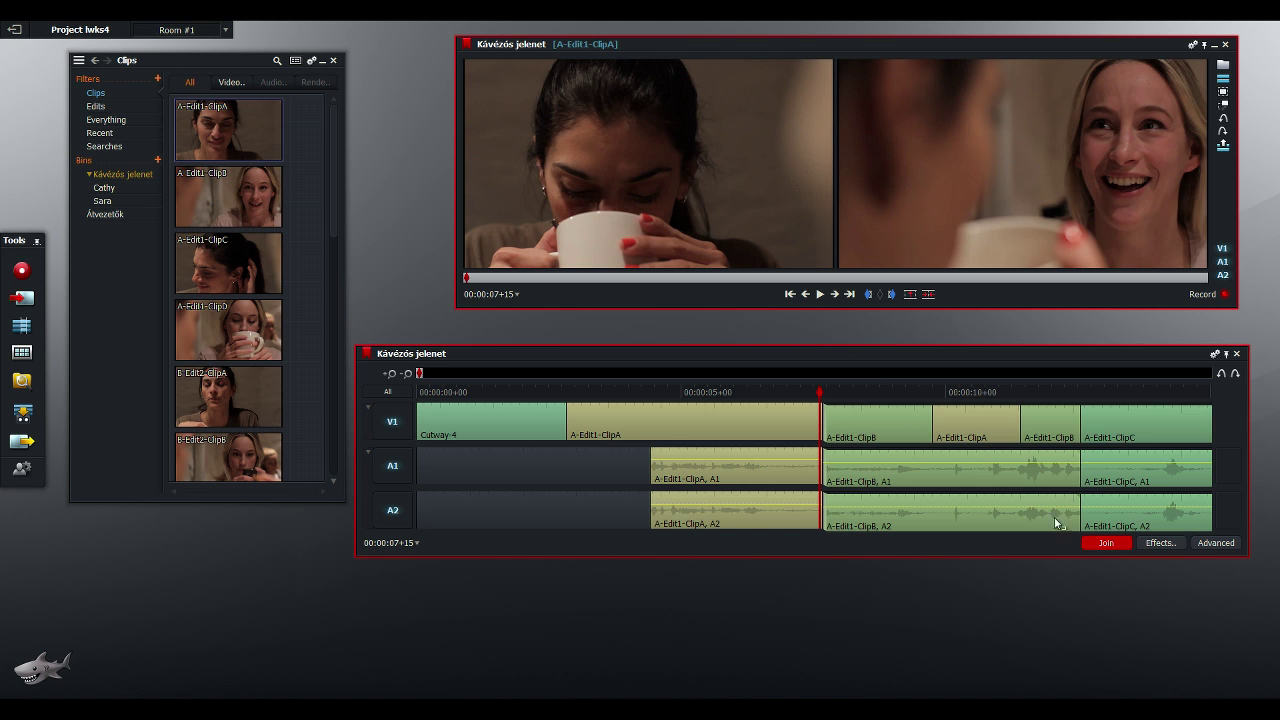
# Select the outgoing A-Edit1-ClipA side on all tracks, extend its end live to 00:00:10+06, and trim it back to 00:00:07+16
pyautogui.click(837, 417)
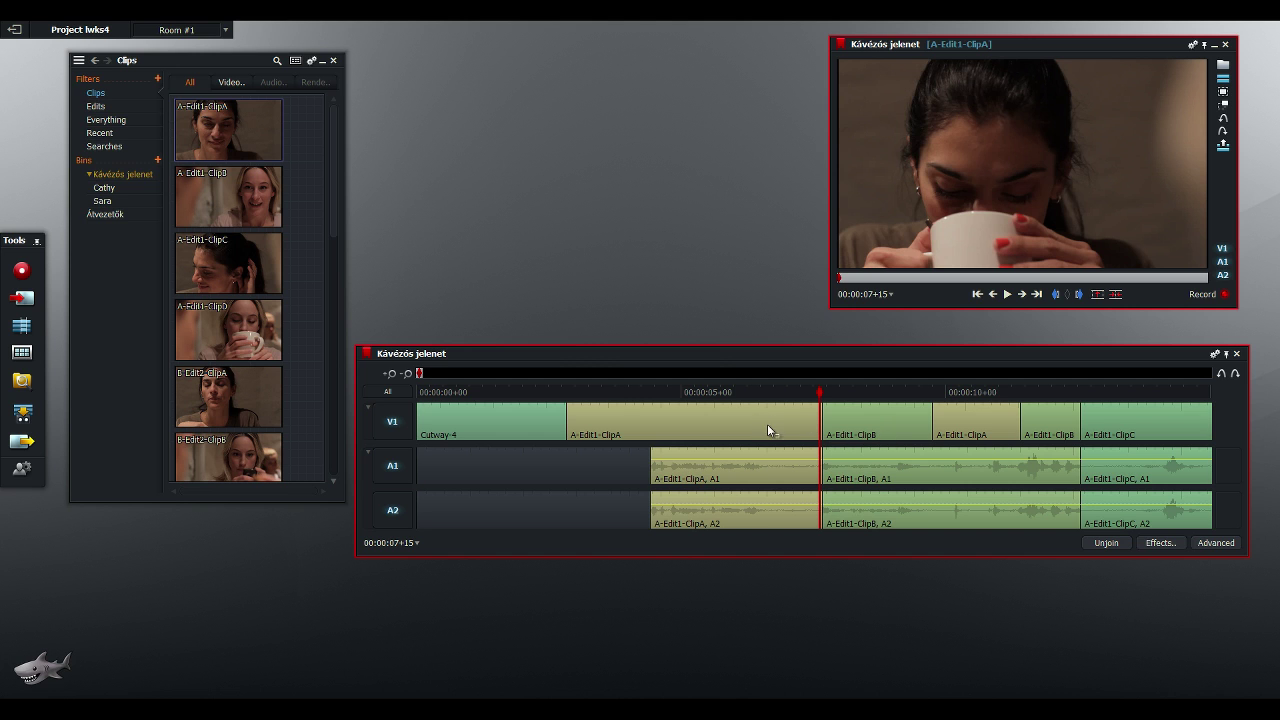
pyautogui.click(795, 421)
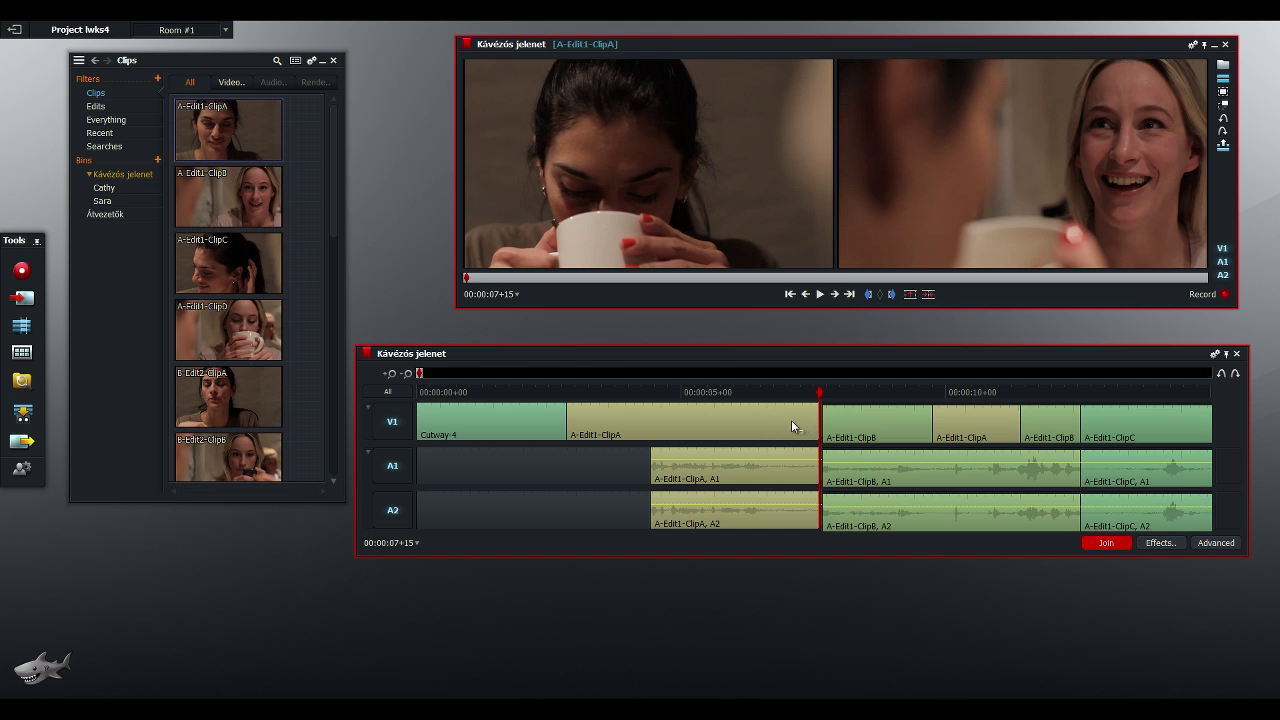
pyautogui.click(821, 296)
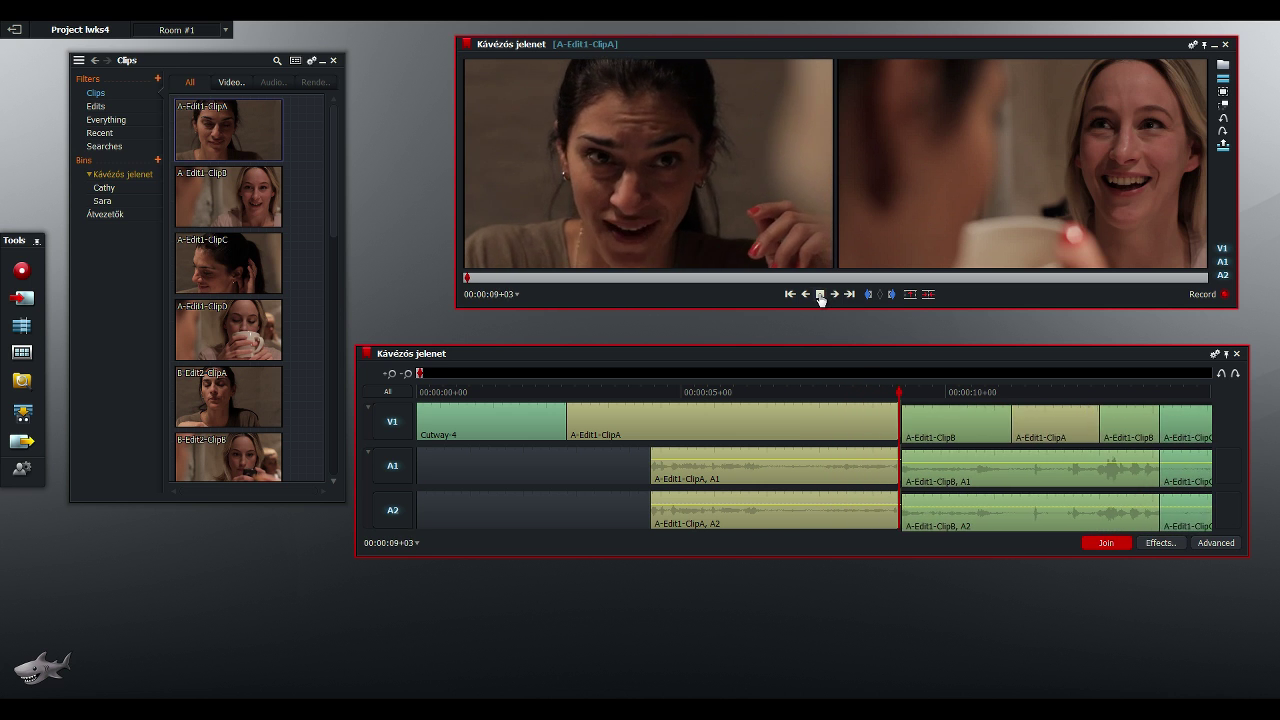
pyautogui.click(821, 296)
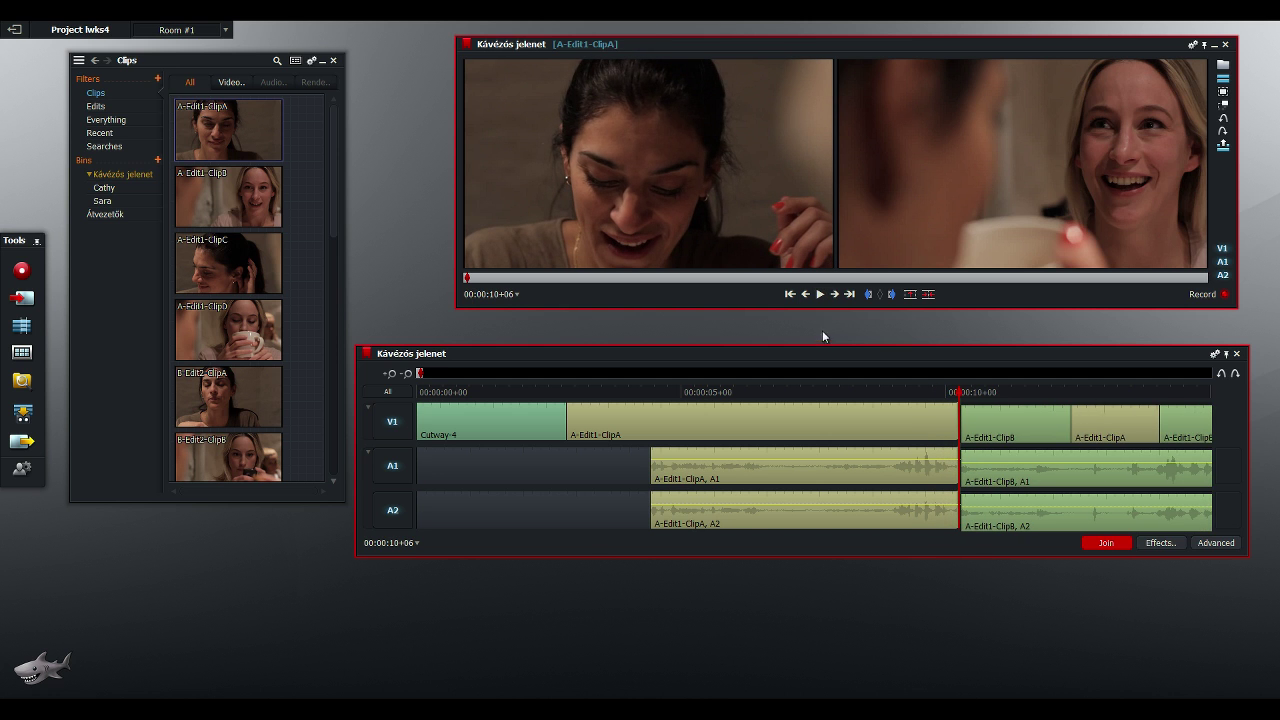
pyautogui.click(819, 296)
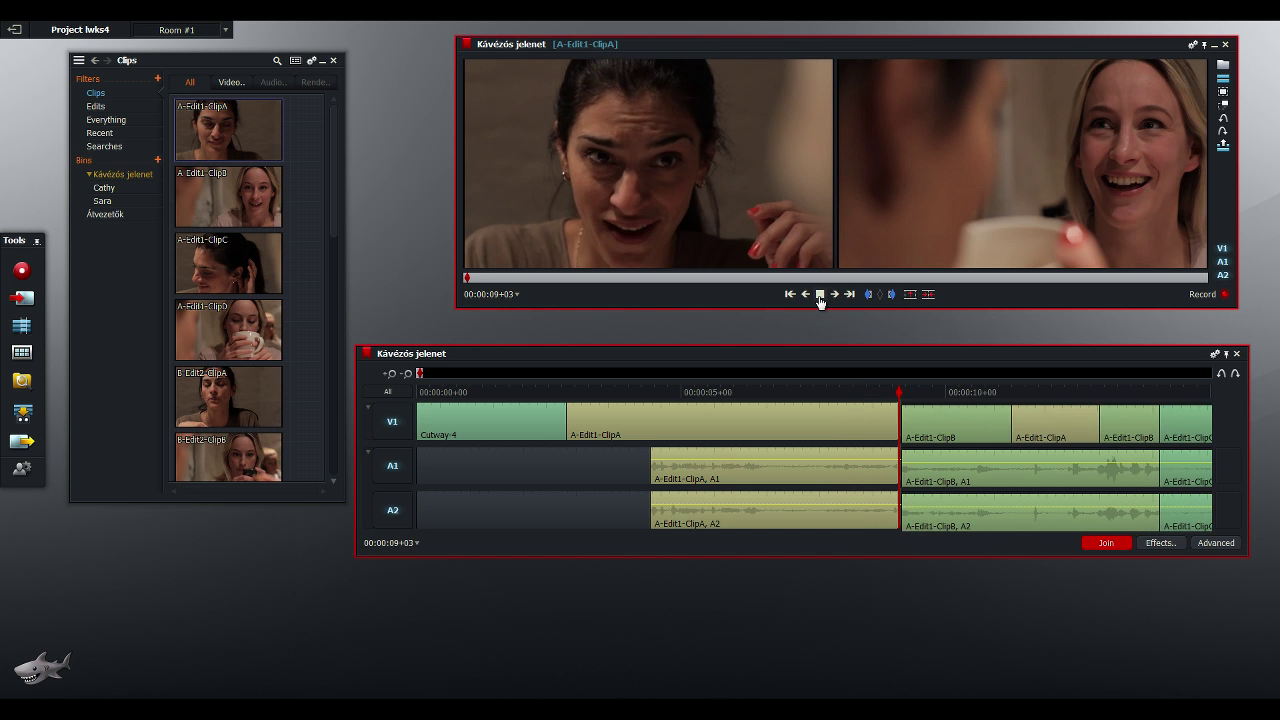
pyautogui.click(819, 296)
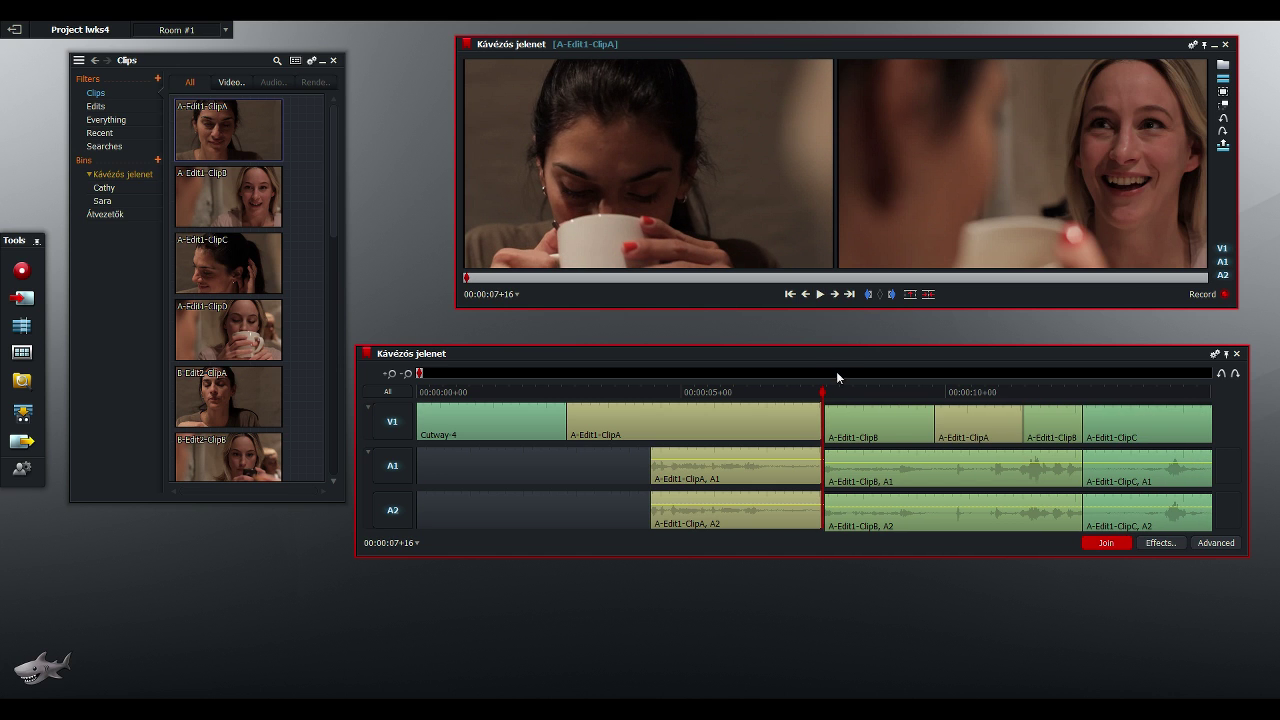
# Clear the trim selection, play the edit from 00:00:07+02 across the A-Edit1-ClipA to A-Edit1-ClipB cut, and return to 00:00:07+00
pyautogui.click(1104, 543)
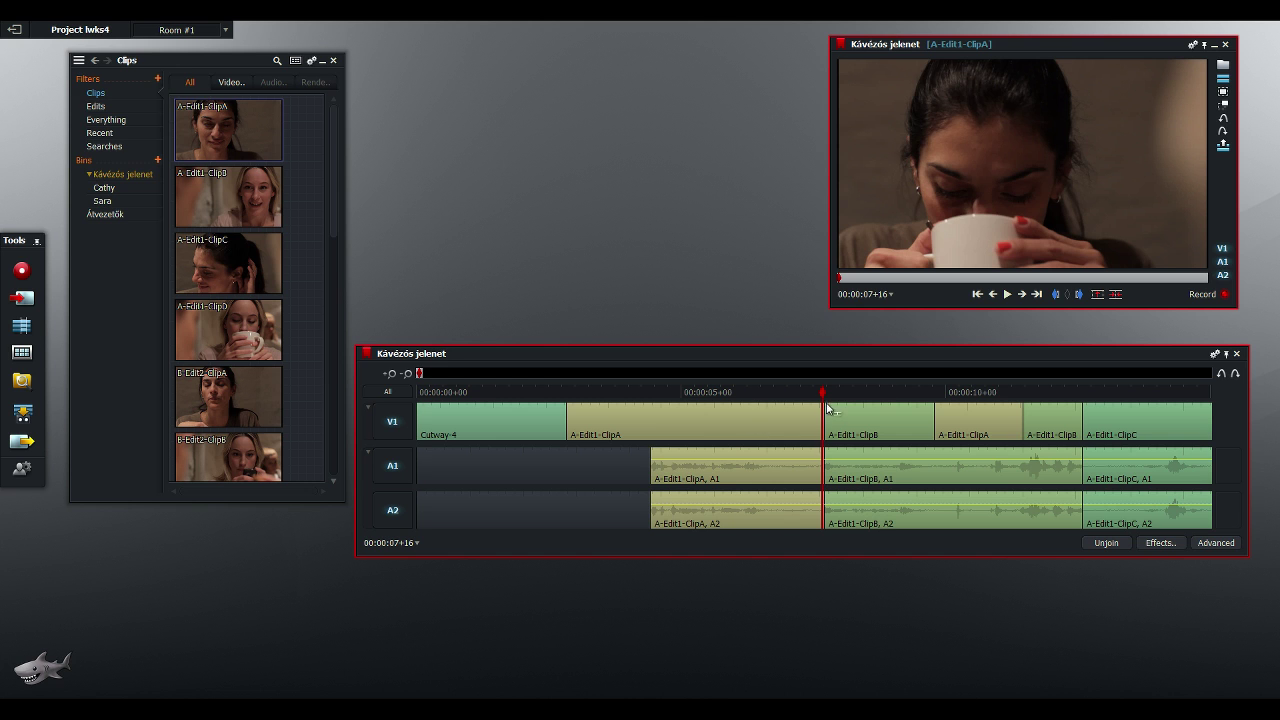
pyautogui.moveTo(828, 408); pyautogui.dragTo(794, 394)
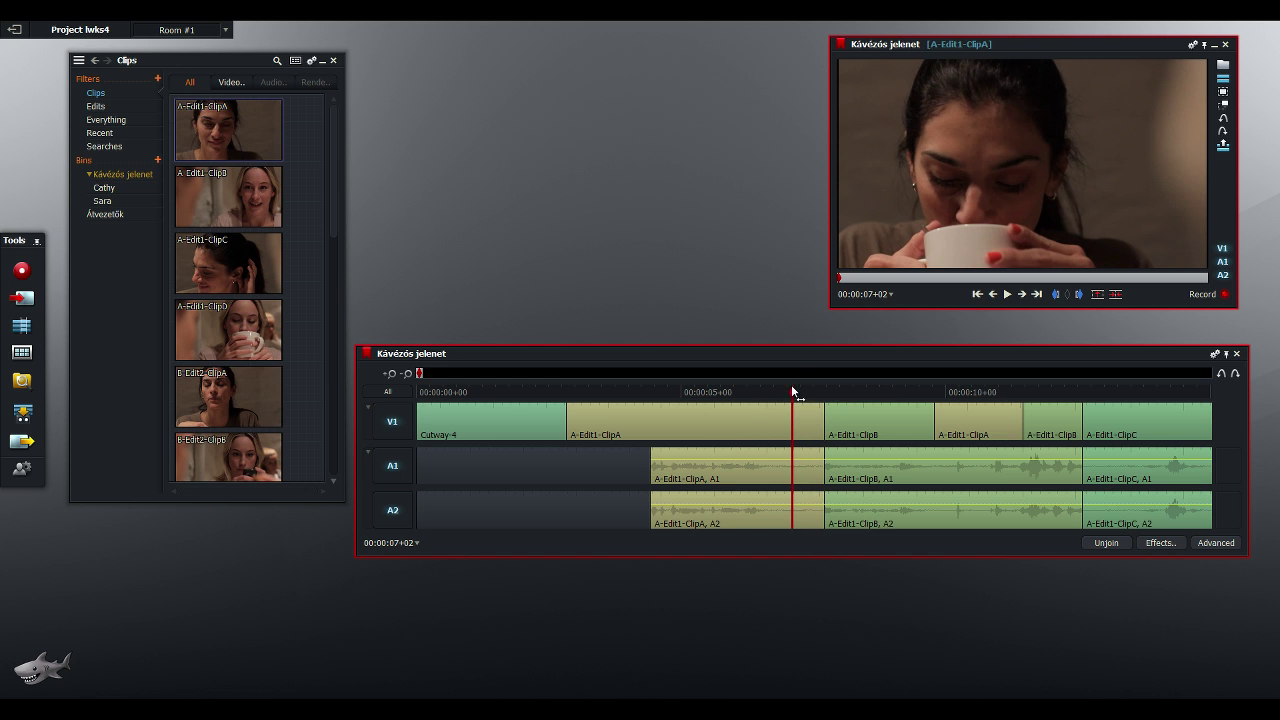
pyautogui.click(1007, 295)
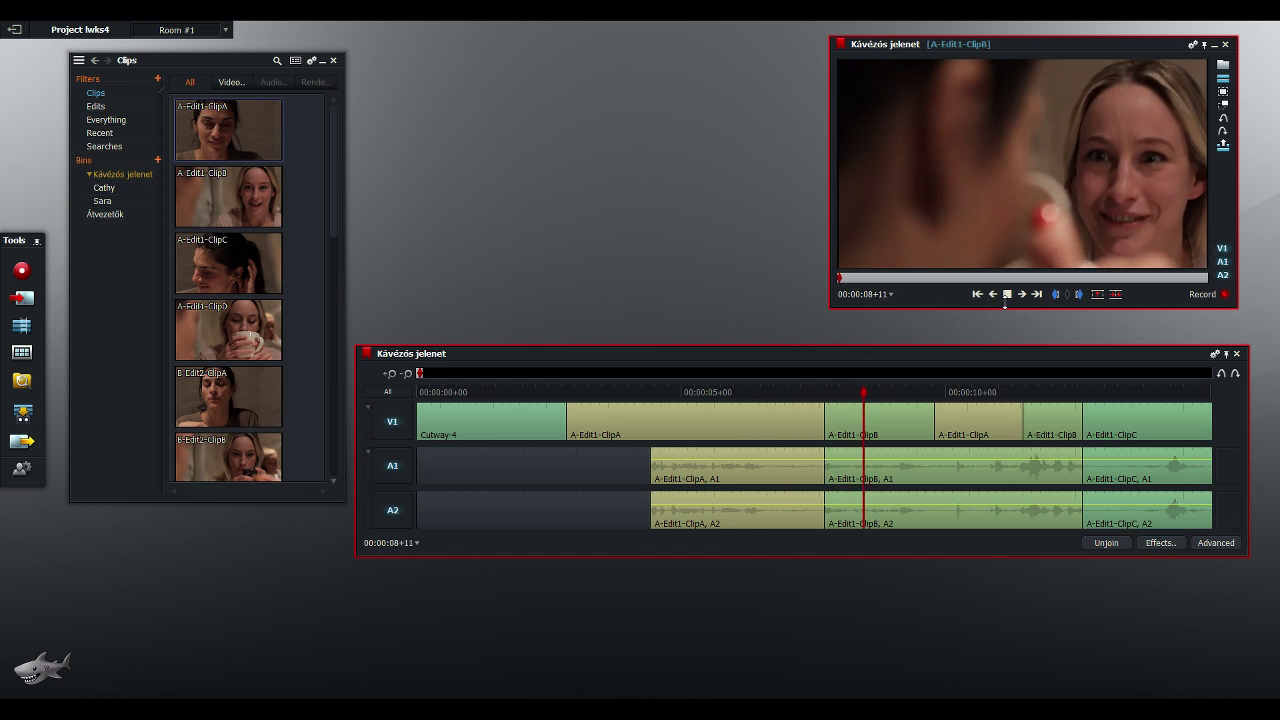
pyautogui.click(1007, 295)
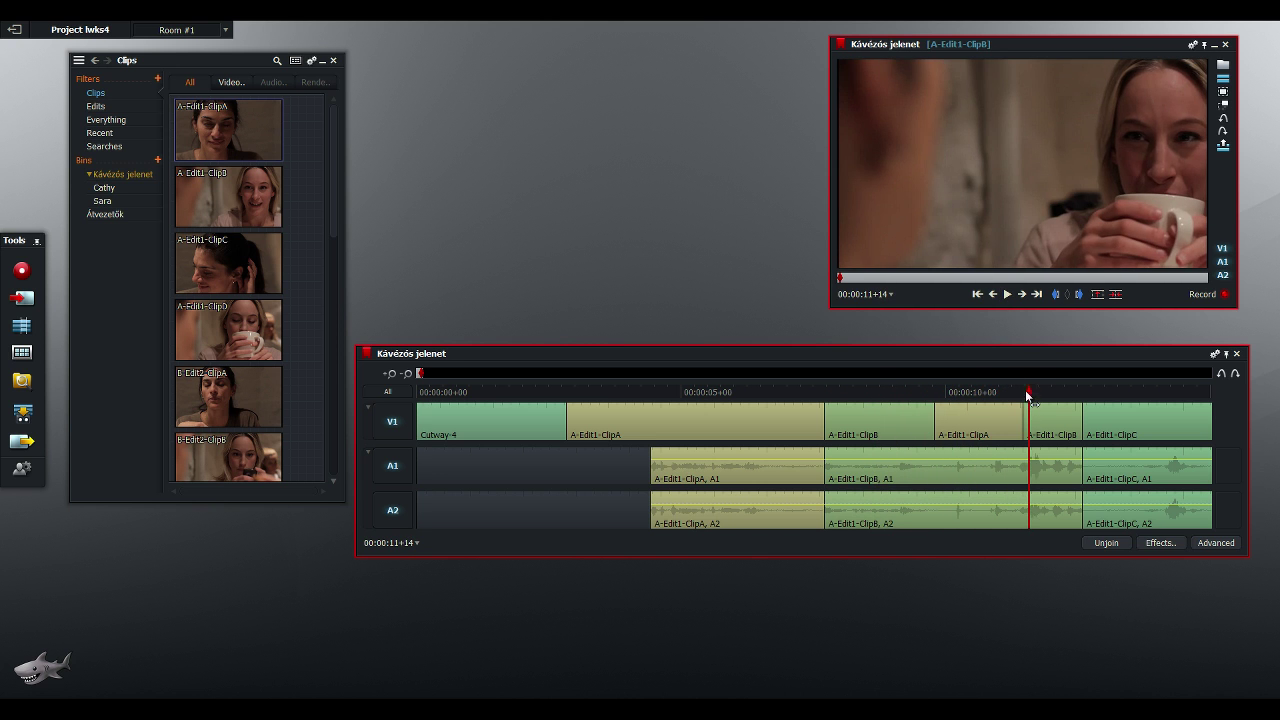
pyautogui.moveTo(1028, 395); pyautogui.dragTo(786, 390)
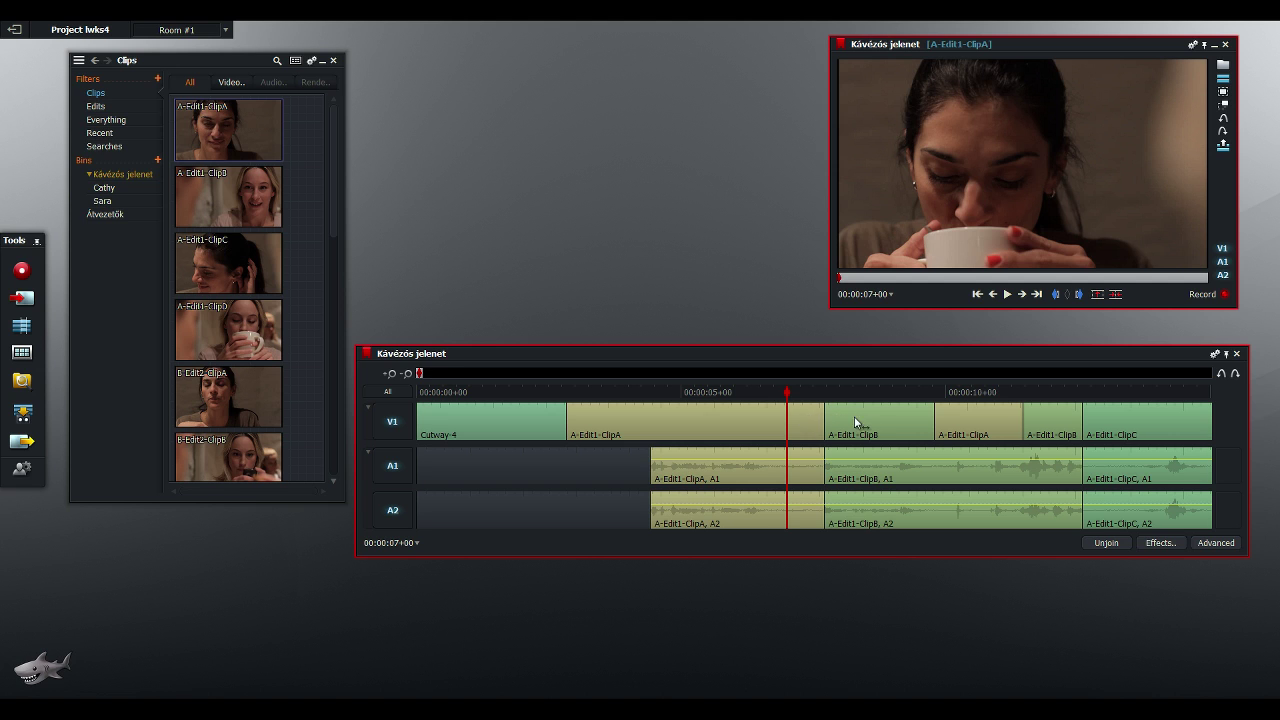
# Try to extend the end of A-Edit1-ClipA live on V1 only to 00:00:09+01, and undo that trim
pyautogui.click(812, 417)
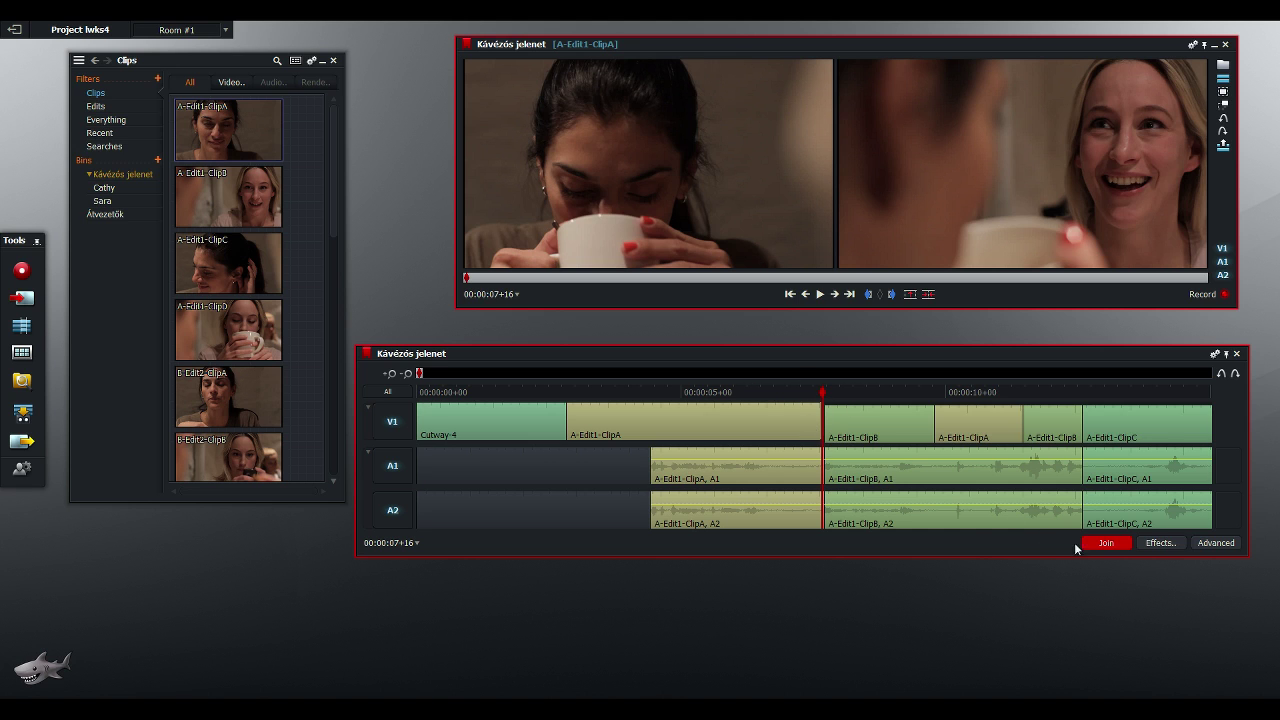
pyautogui.click(820, 294)
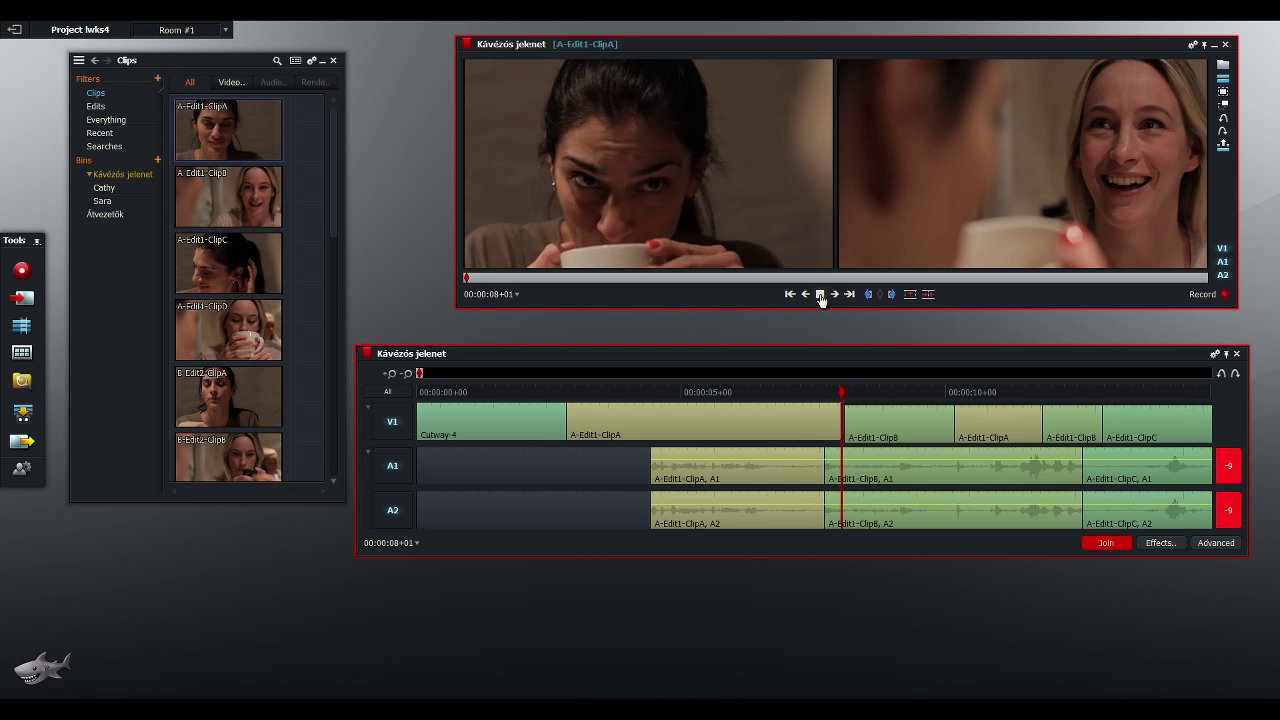
pyautogui.click(820, 294)
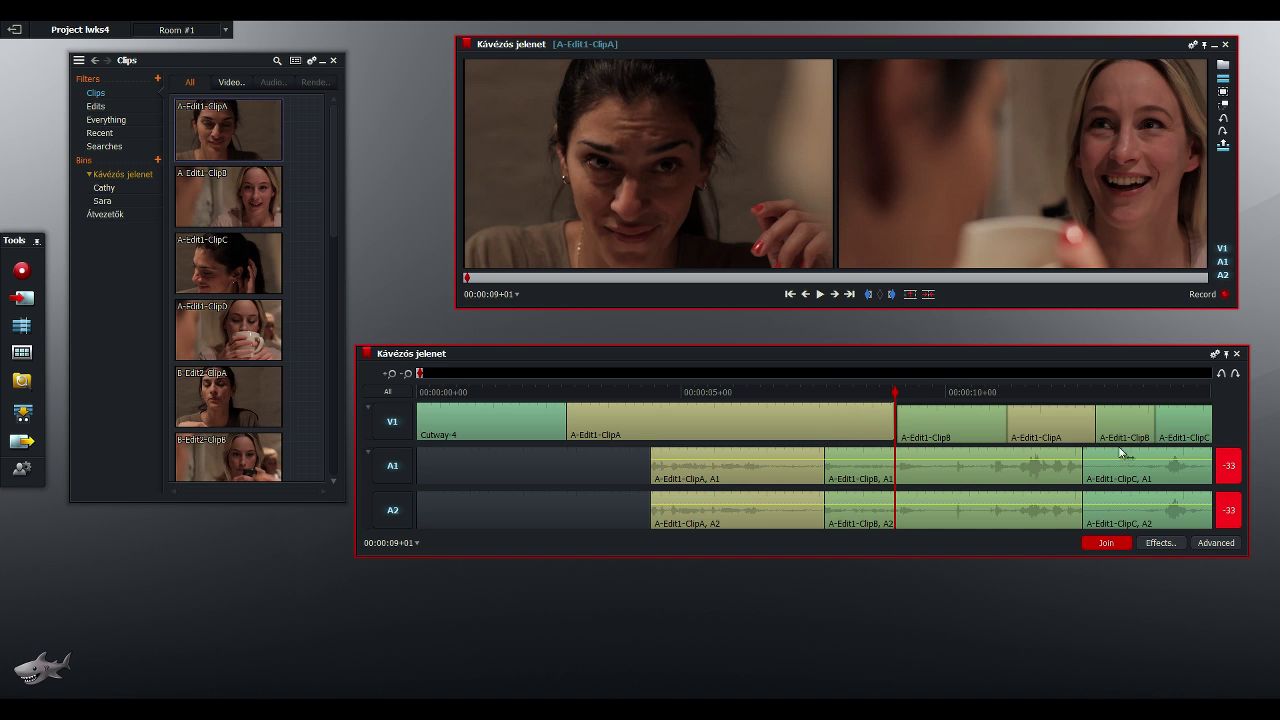
pyautogui.click(1225, 470)
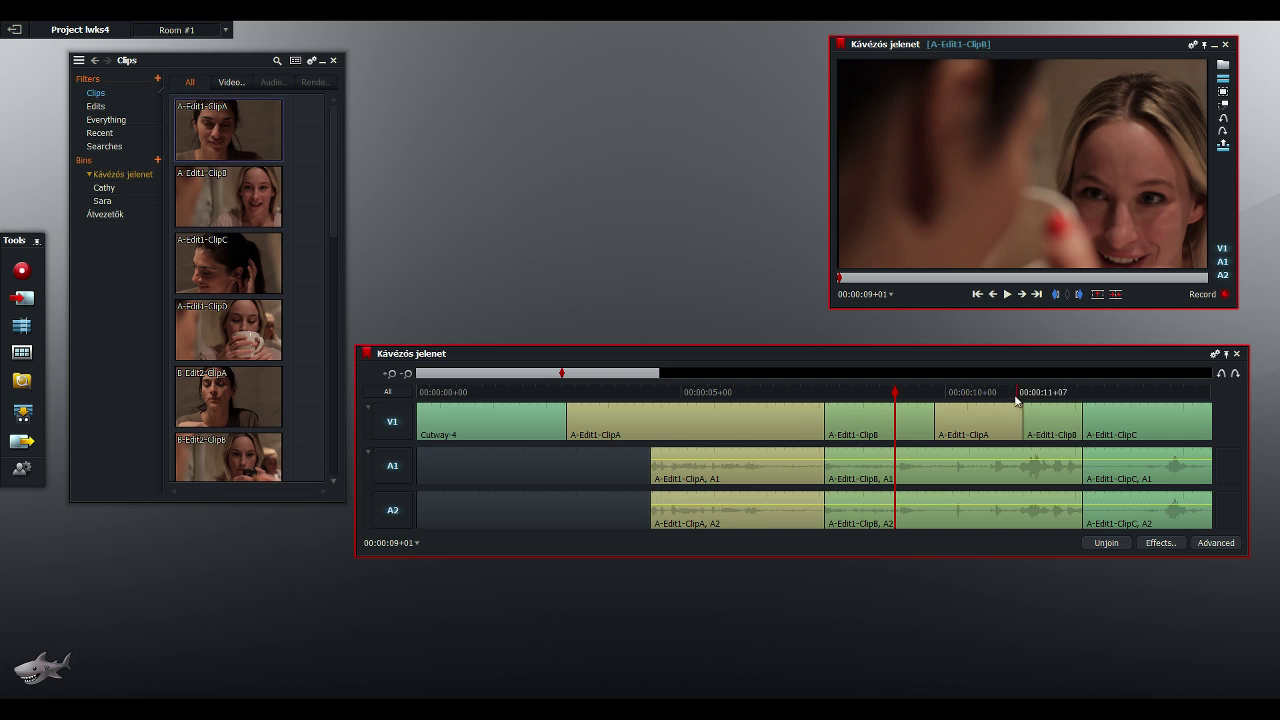
pyautogui.click(1221, 373)
# Try selecting both sides of the V1 cut from A-Edit1-ClipB to A-Edit1-ClipA together with the audio cuts, and clear the selection
pyautogui.moveTo(895, 397); pyautogui.dragTo(885, 397)
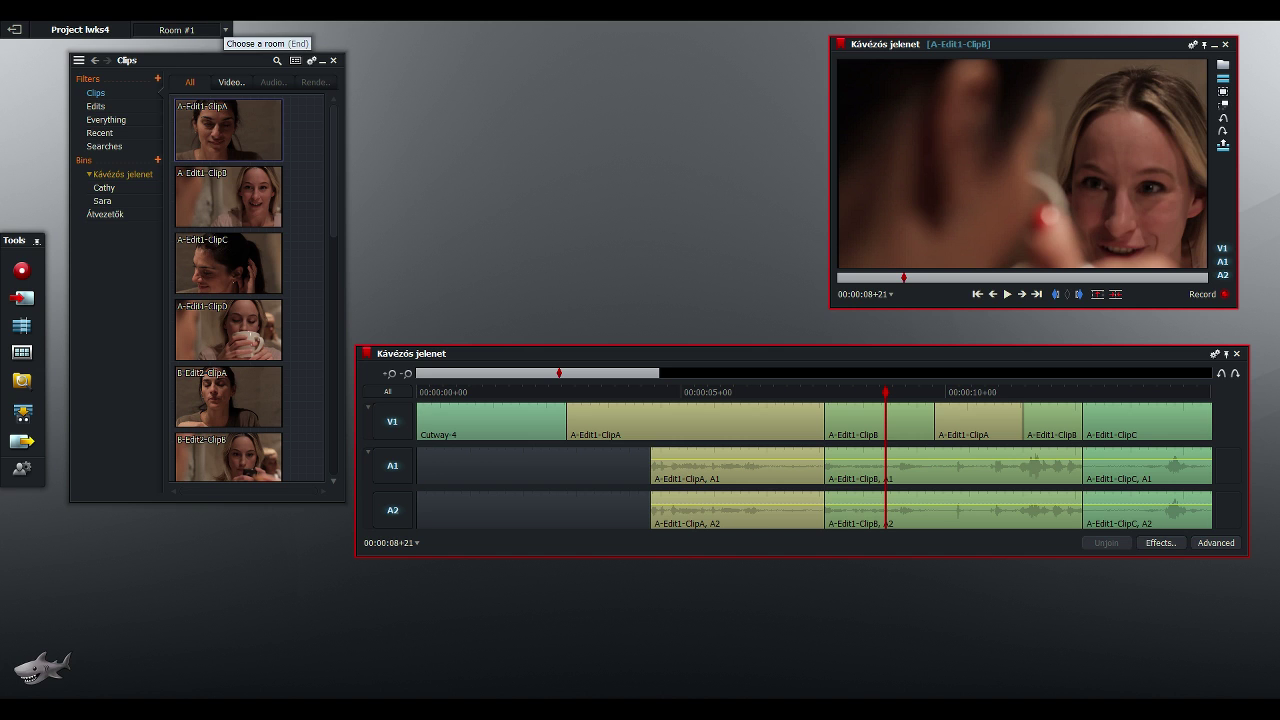
pyautogui.click(931, 410)
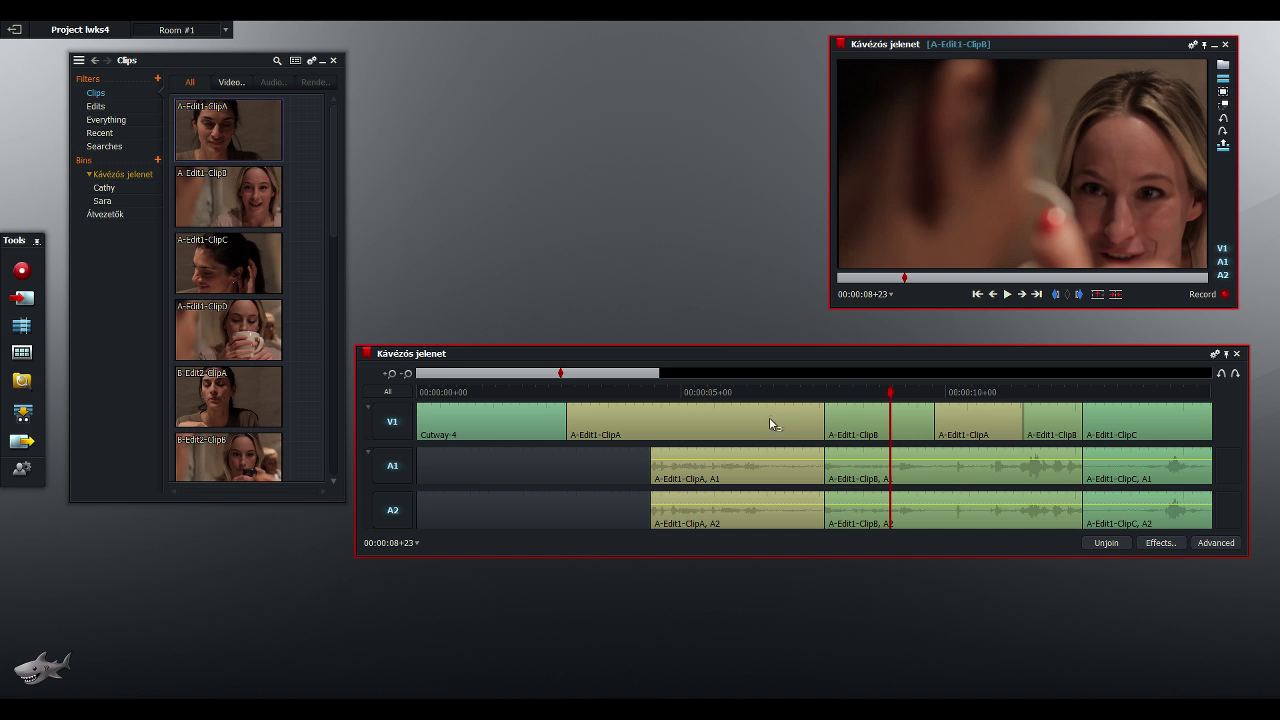
pyautogui.click(934, 413)
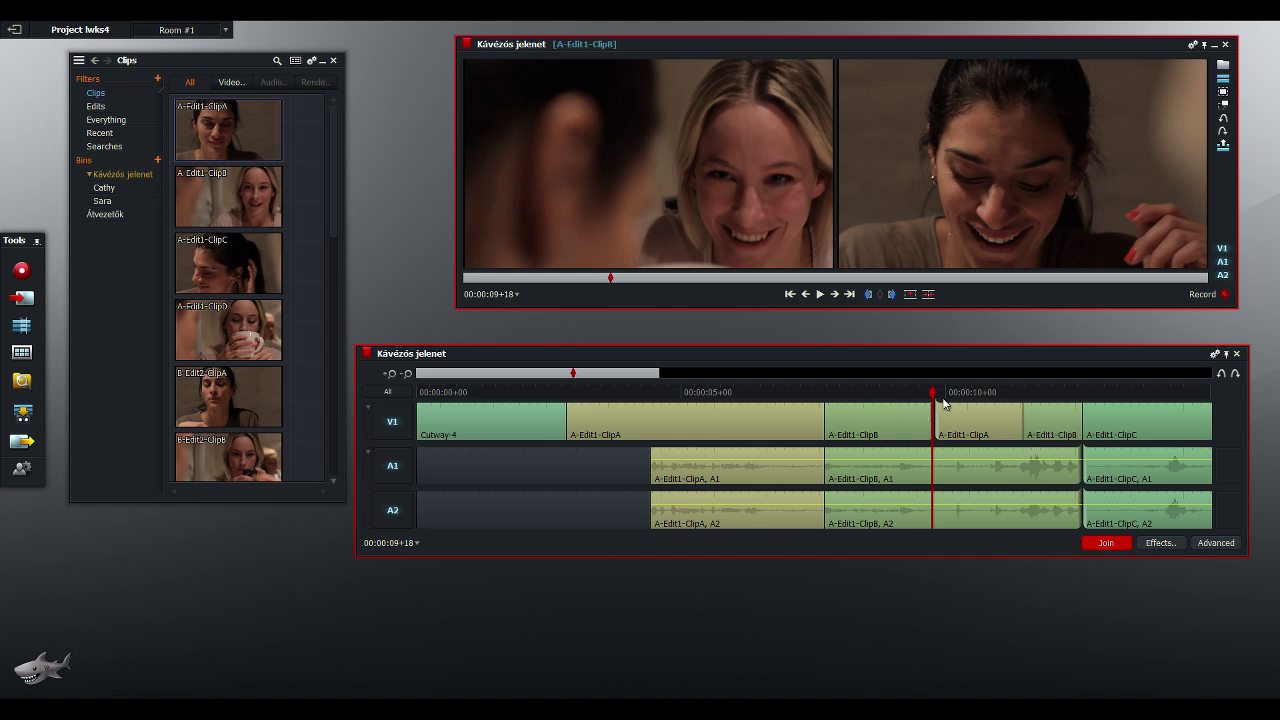
pyautogui.click(1109, 548)
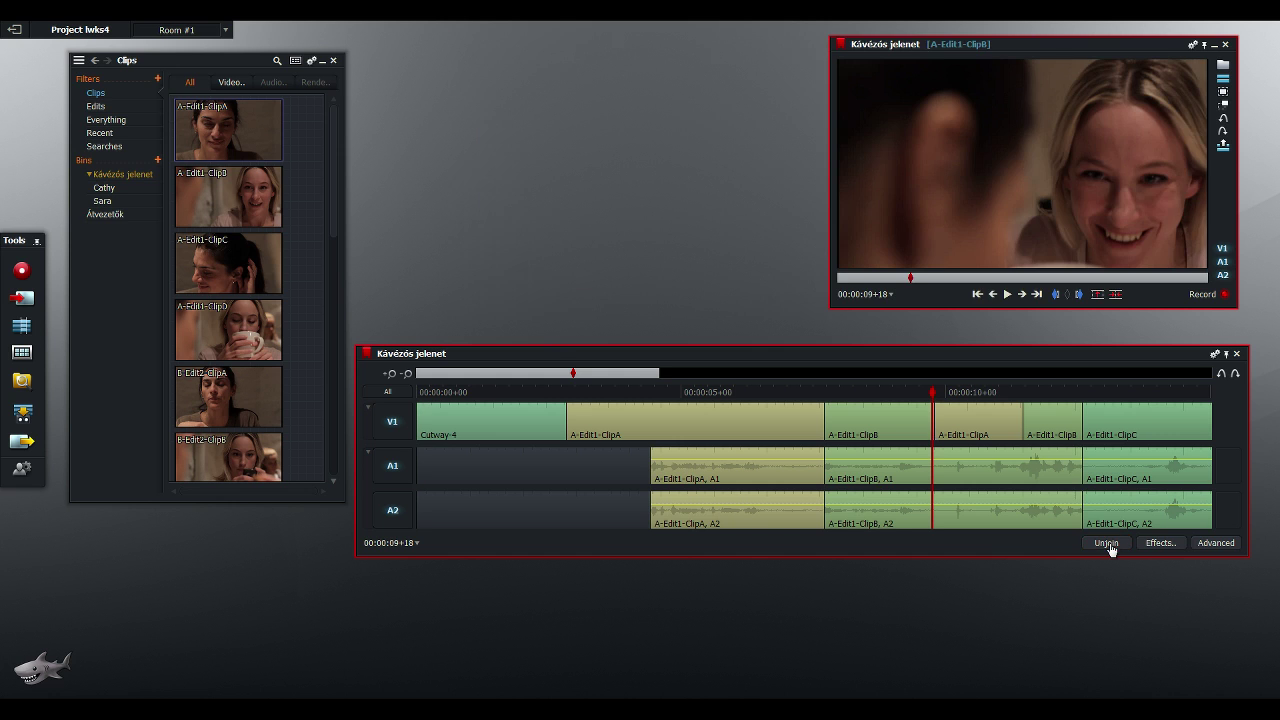
# Select both sides of the V1 cut from A-Edit1-ClipB to A-Edit1-ClipA and roll it live to 00:00:10+09, then back to 00:00:09+03
pyautogui.click(935, 421)
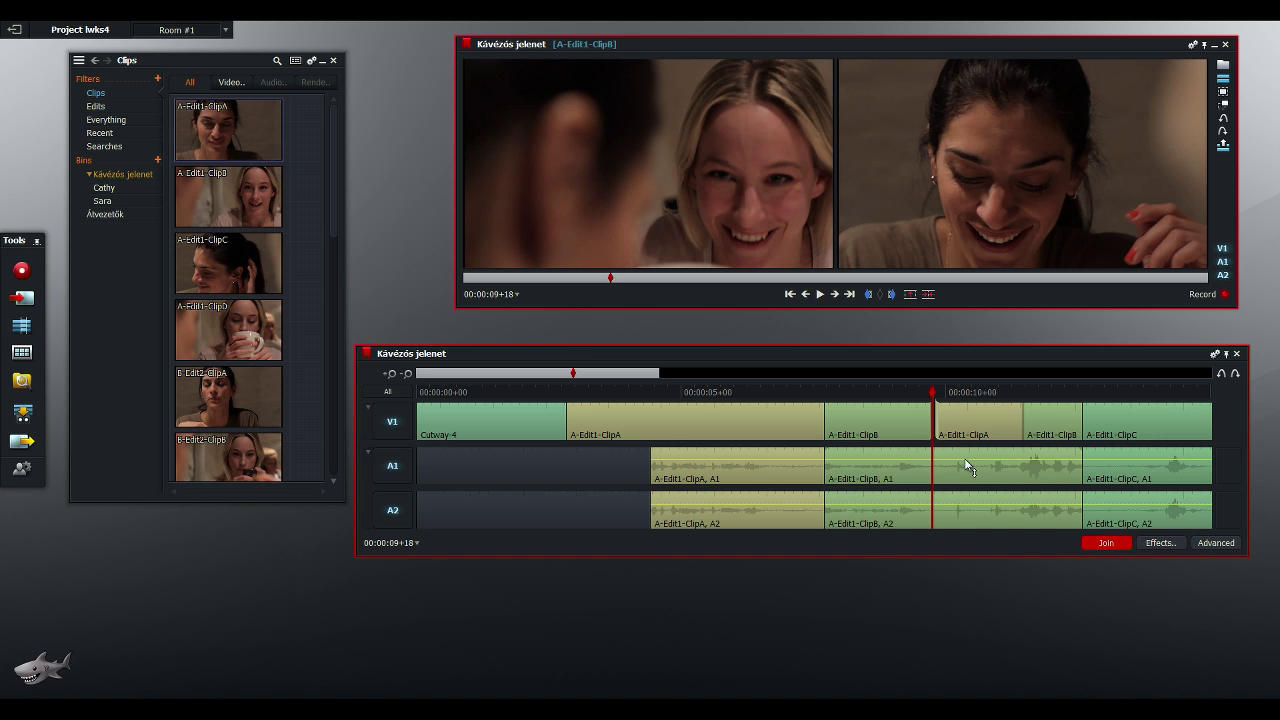
pyautogui.click(820, 295)
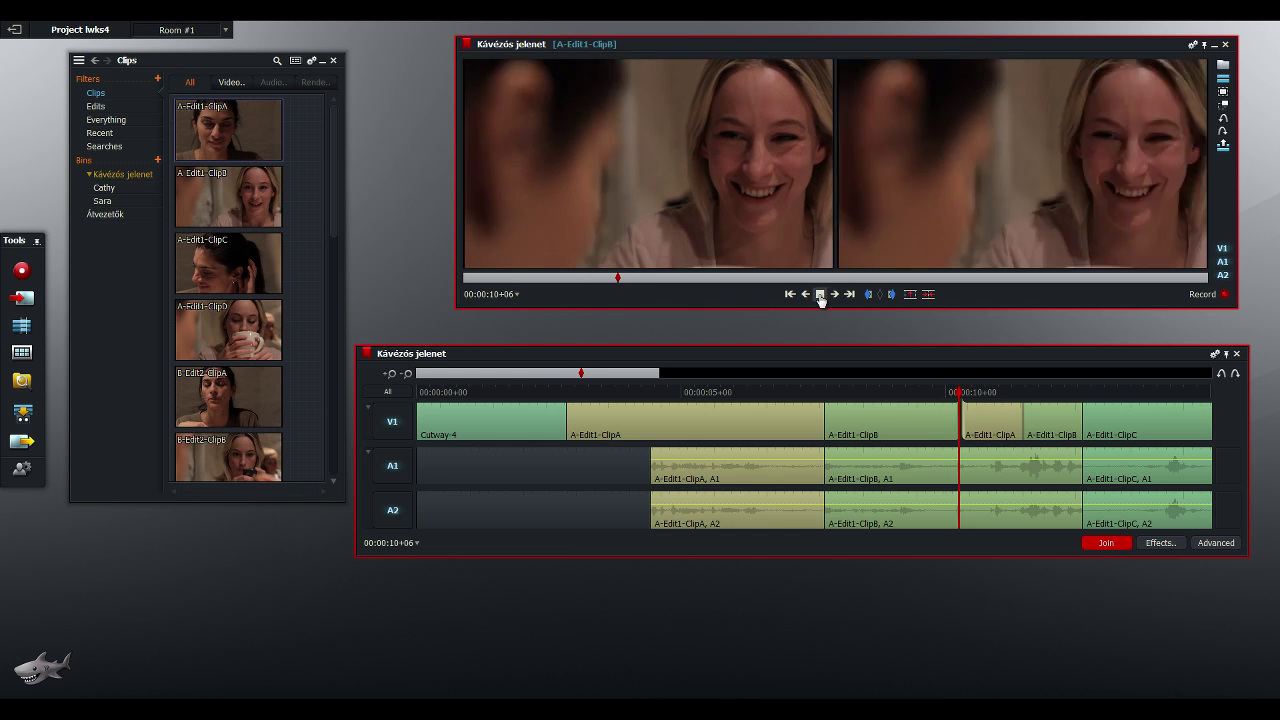
pyautogui.click(820, 295)
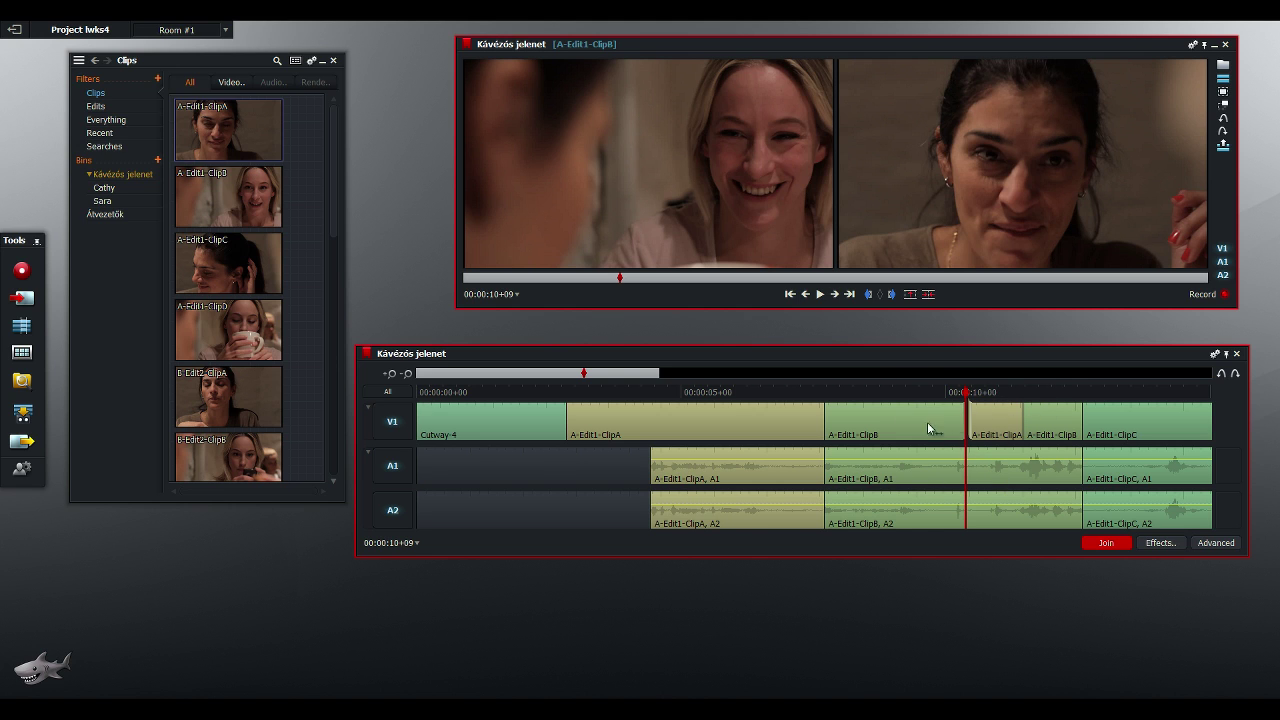
pyautogui.click(821, 295)
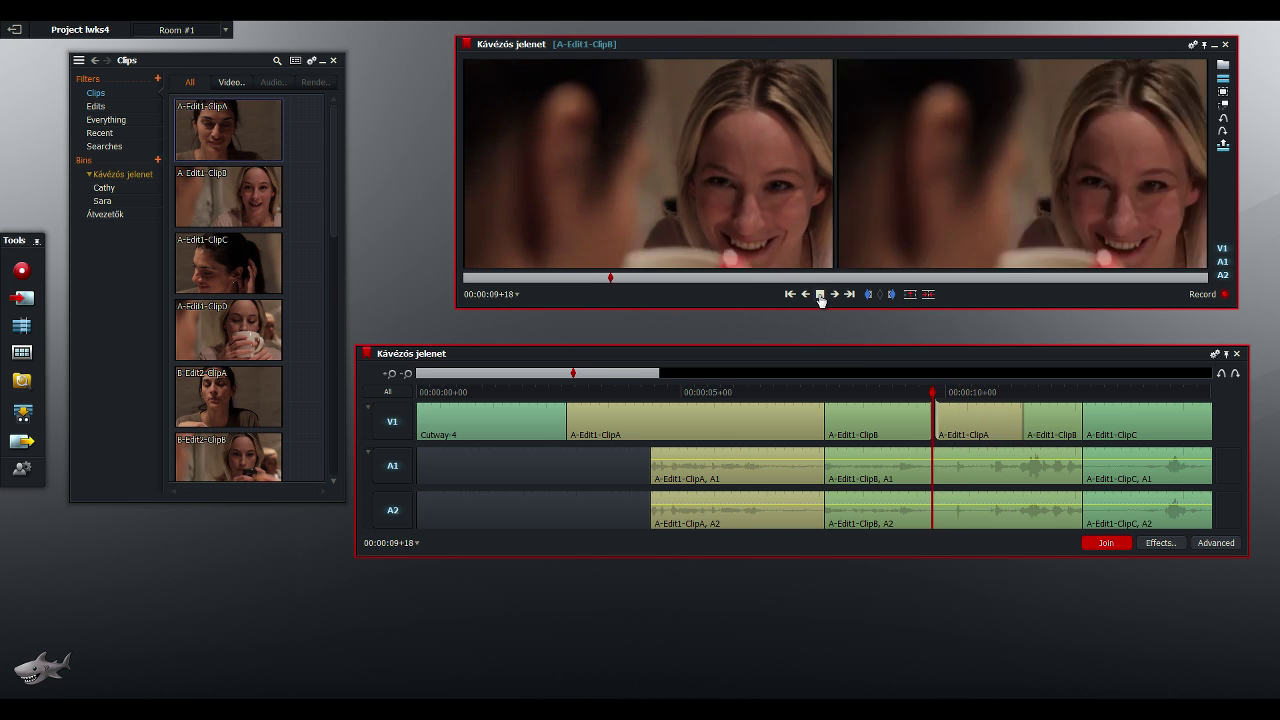
pyautogui.click(820, 295)
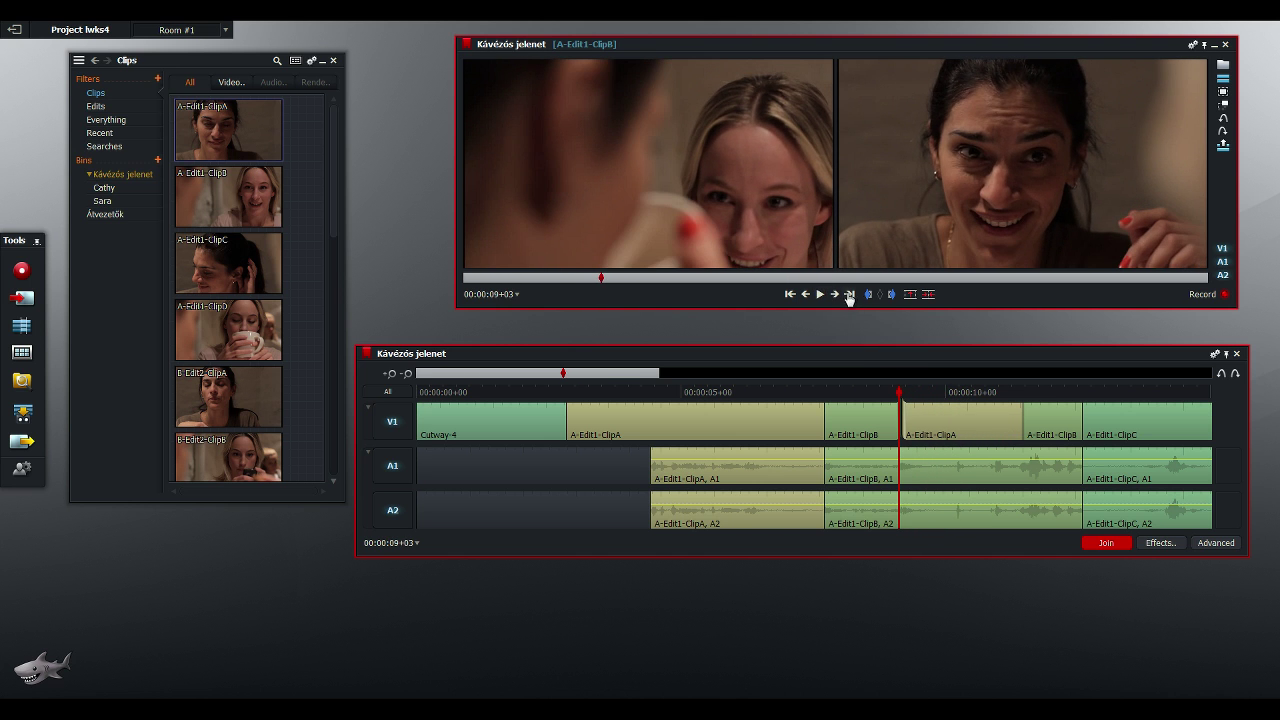
# Roll the selected V1 cut forward frame by frame to 00:00:10+01
pyautogui.click(835, 295)
pyautogui.click(835, 295)
pyautogui.click(835, 295)
pyautogui.click(835, 295)
pyautogui.click(835, 295)
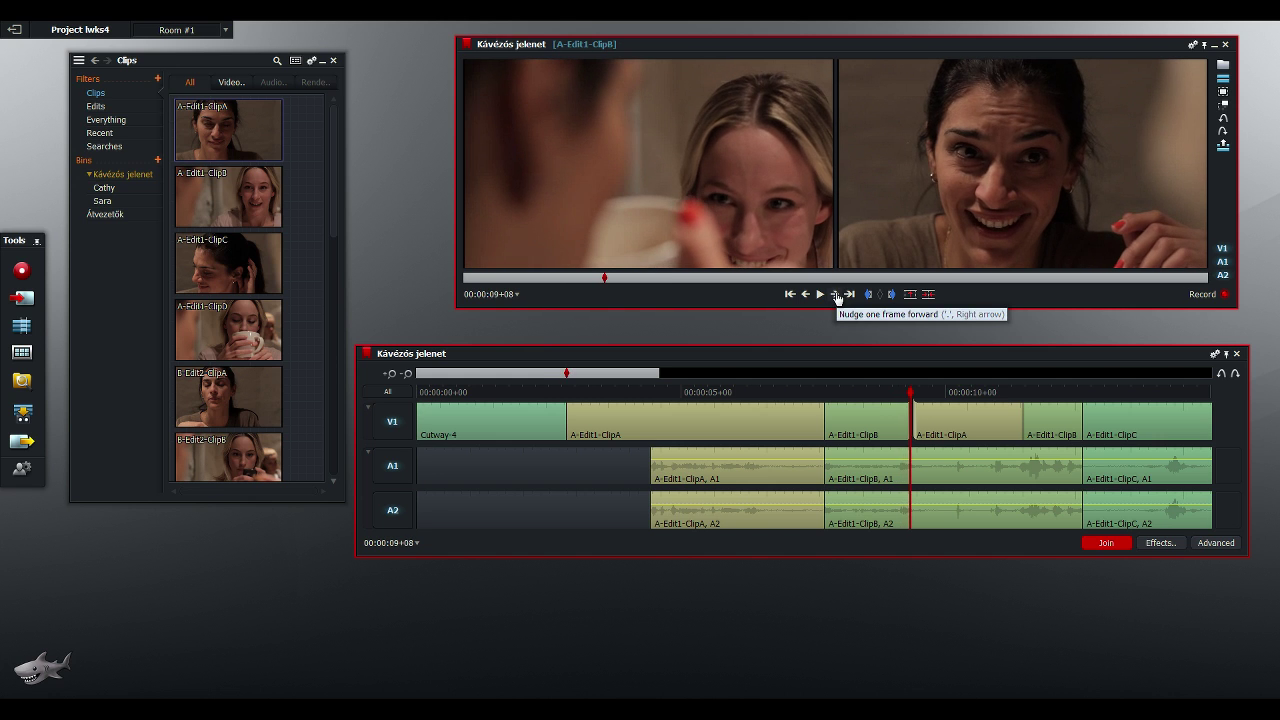
pyautogui.click(835, 295)
pyautogui.click(835, 295)
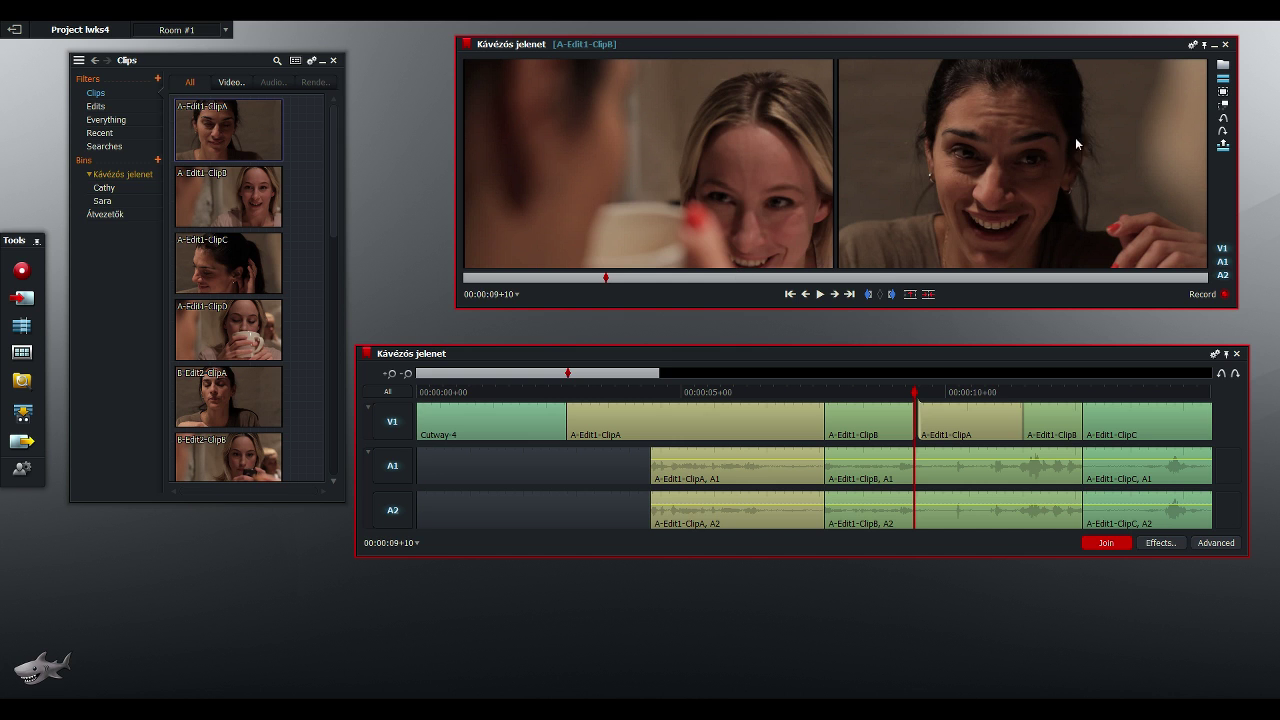
pyautogui.click(835, 294)
pyautogui.click(835, 294)
pyautogui.click(835, 294)
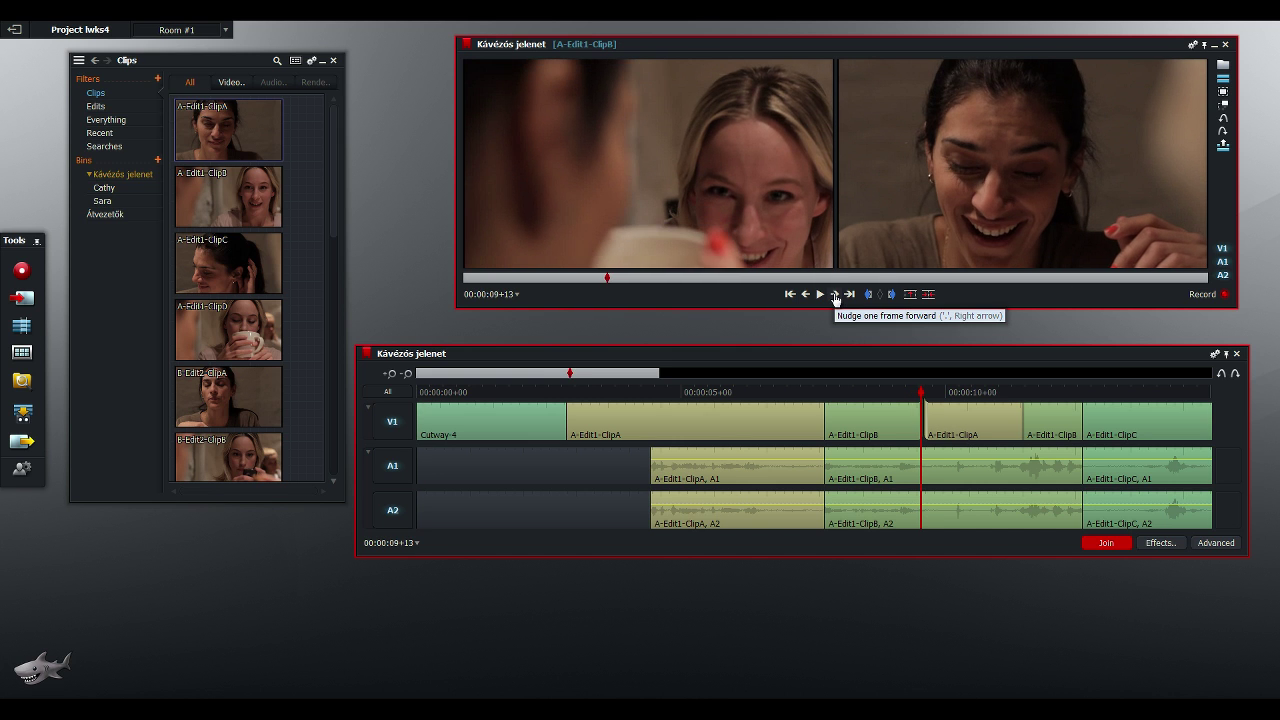
pyautogui.click(835, 294)
pyautogui.click(835, 294)
pyautogui.click(835, 294)
pyautogui.click(835, 294)
pyautogui.click(835, 294)
pyautogui.click(835, 294)
pyautogui.click(835, 294)
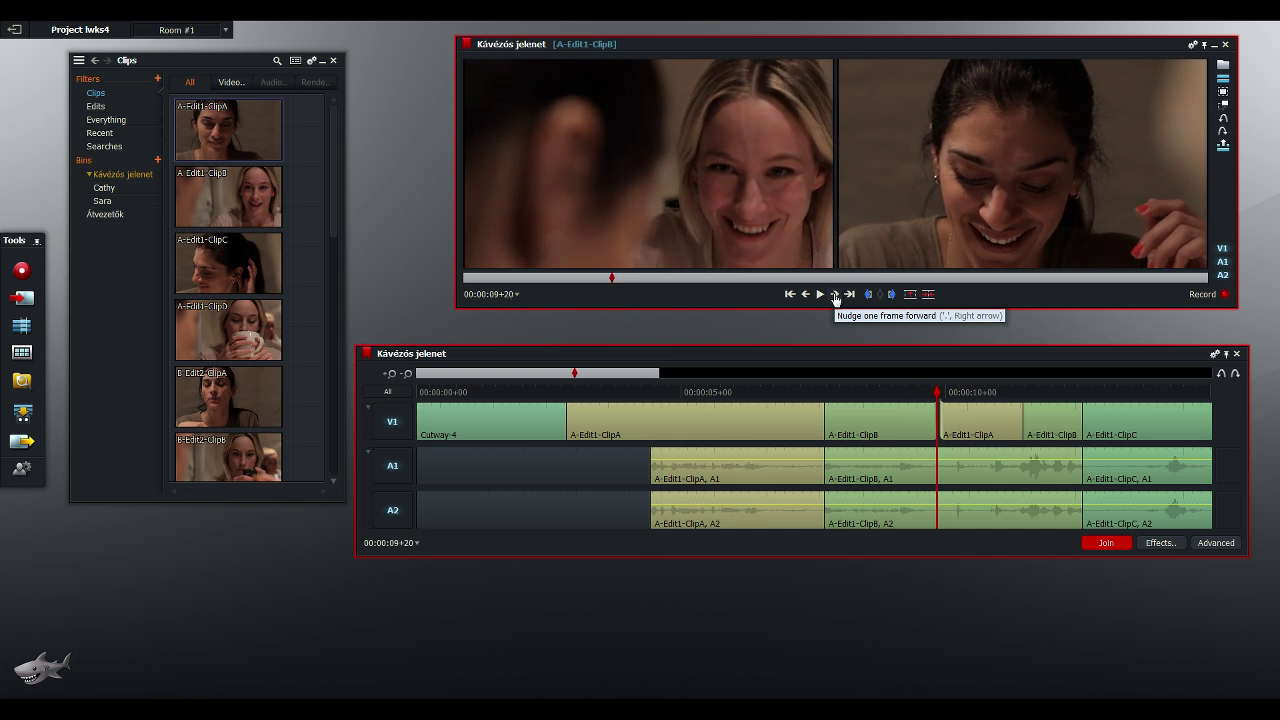
pyautogui.click(835, 294)
pyautogui.click(835, 294)
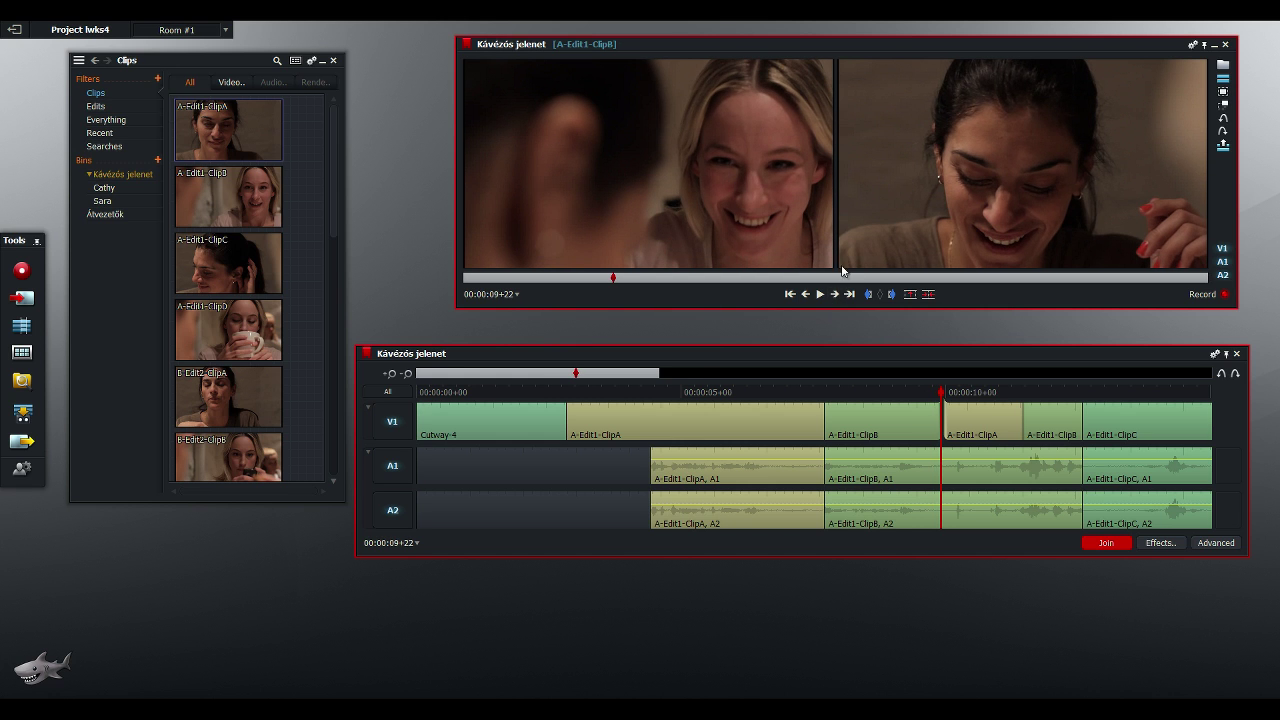
pyautogui.click(835, 294)
pyautogui.click(835, 294)
pyautogui.click(835, 294)
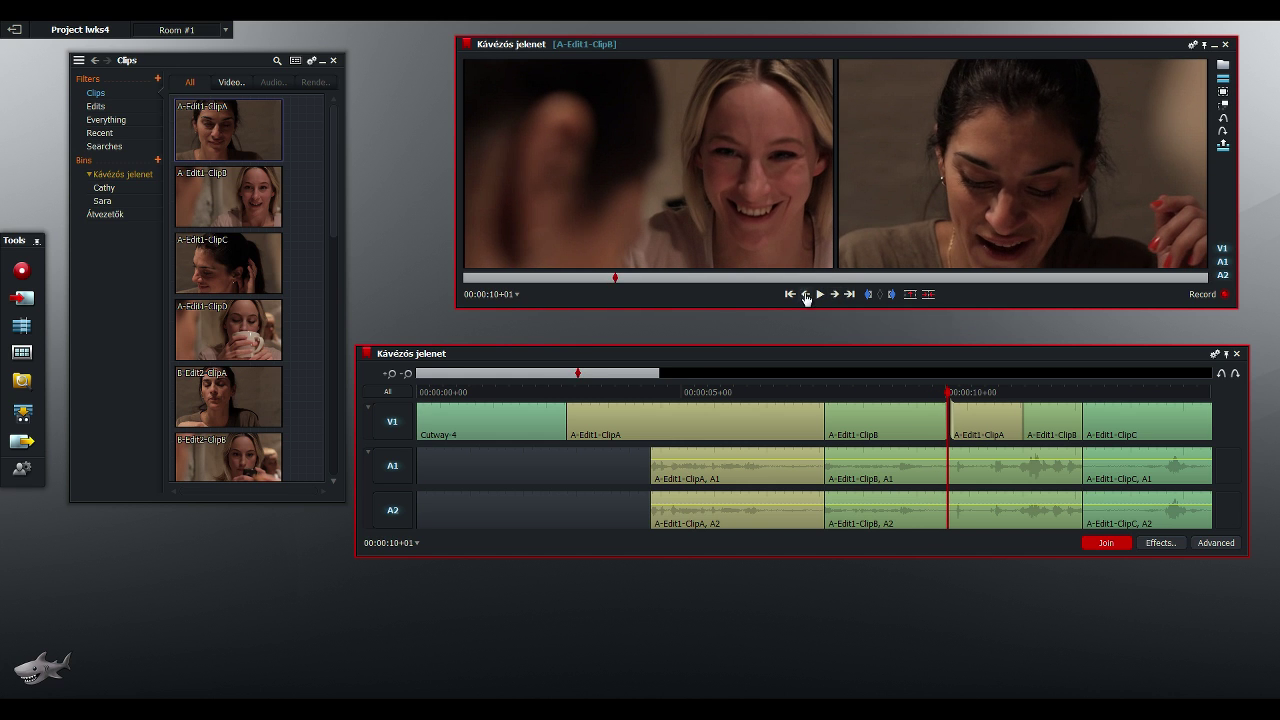
# Roll the selected V1 cut backward frame by frame to 00:00:09+19
pyautogui.click(805, 295)
pyautogui.click(805, 295)
pyautogui.click(805, 295)
pyautogui.click(805, 295)
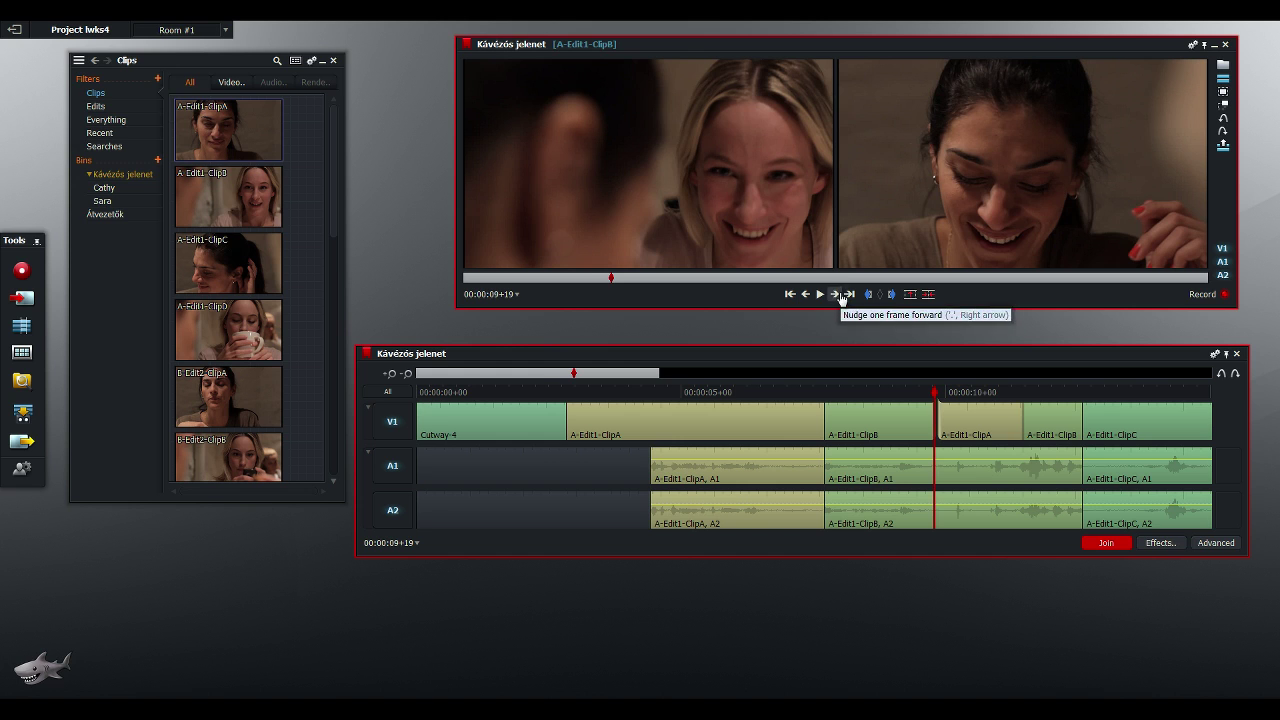
pyautogui.click(803, 295)
pyautogui.click(804, 295)
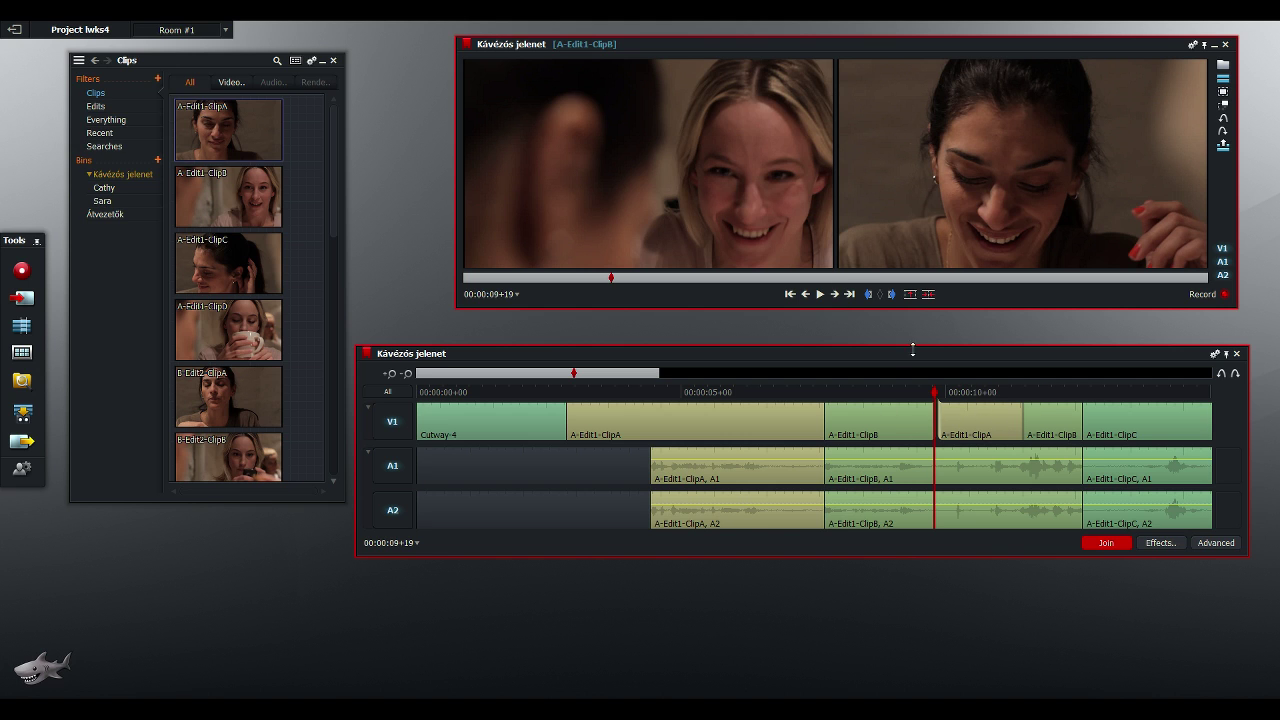
# Roll the V1 cut between A-Edit1-ClipB and A-Edit1-ClipA live during playback to 00:00:08+17 and on to 00:00:09+04
pyautogui.click(907, 422)
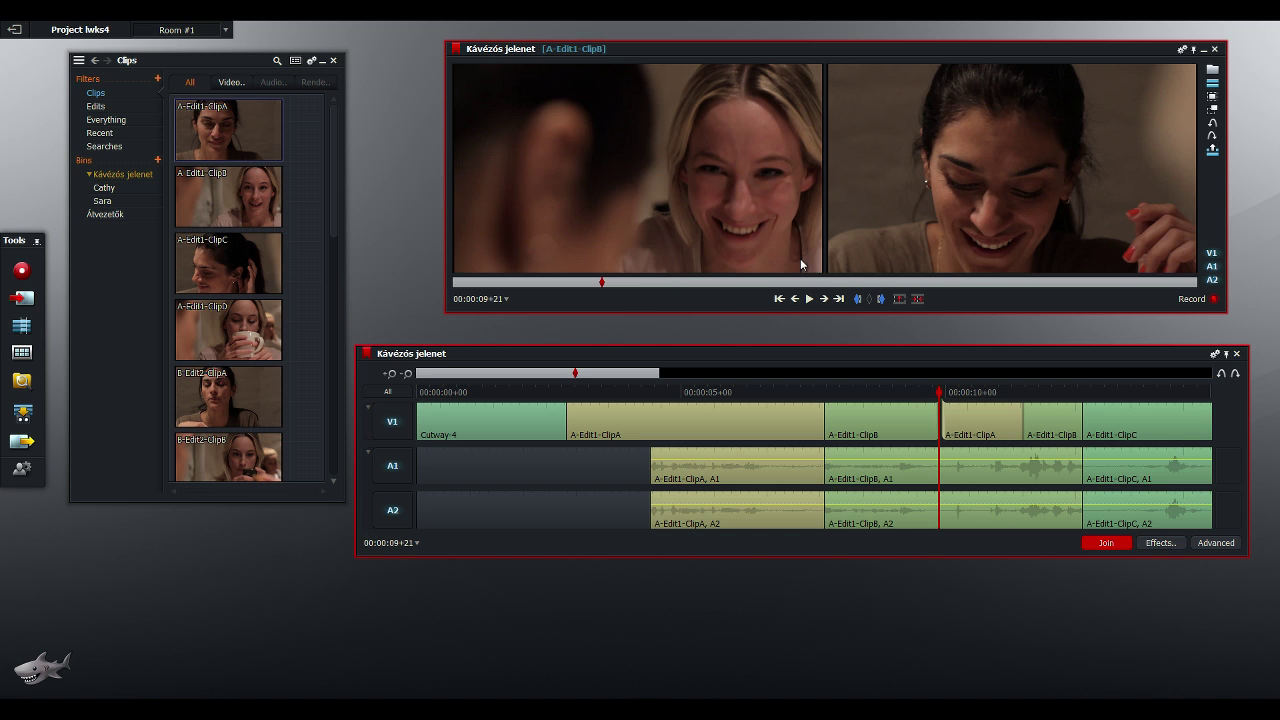
pyautogui.click(809, 299)
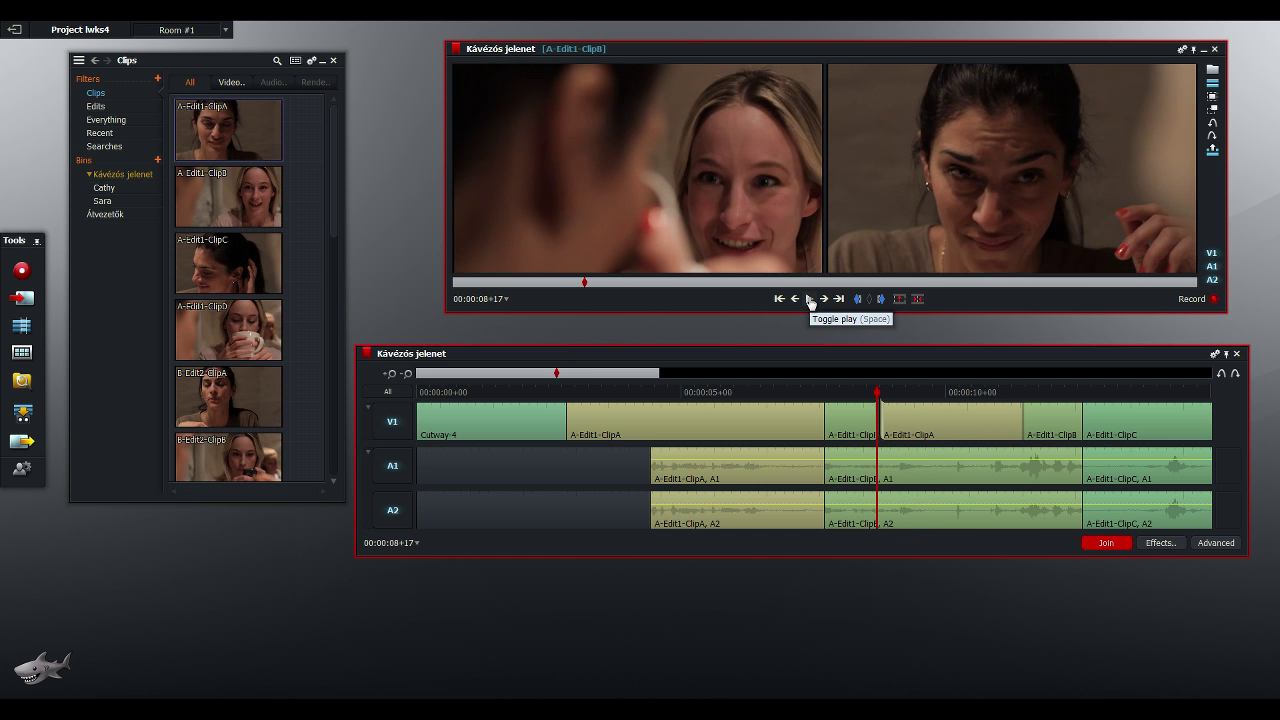
pyautogui.click(809, 299)
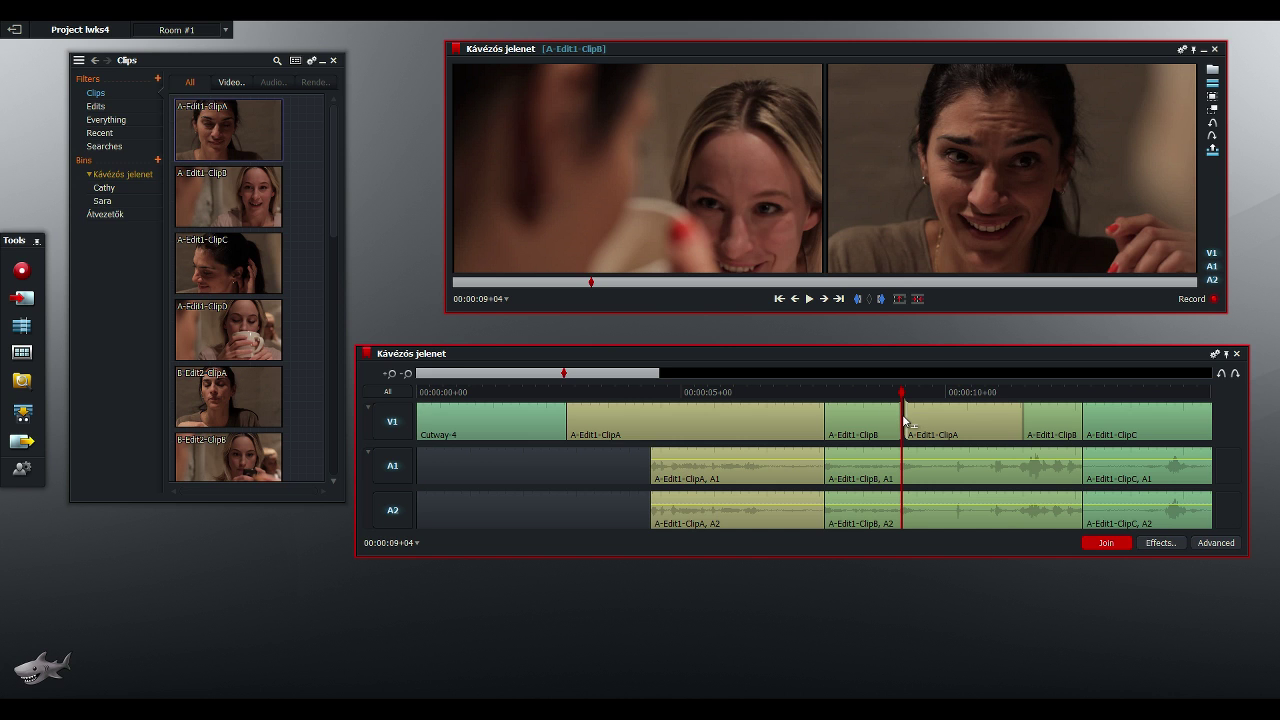
# Roll the V1 cut directly in the timeline back to 00:00:08+18, advance it one frame, and move it to 00:00:09+11
pyautogui.moveTo(902, 420)
pyautogui.mouseDown()
pyautogui.moveTo(860, 428)
pyautogui.moveTo(896, 430)
pyautogui.mouseUp()
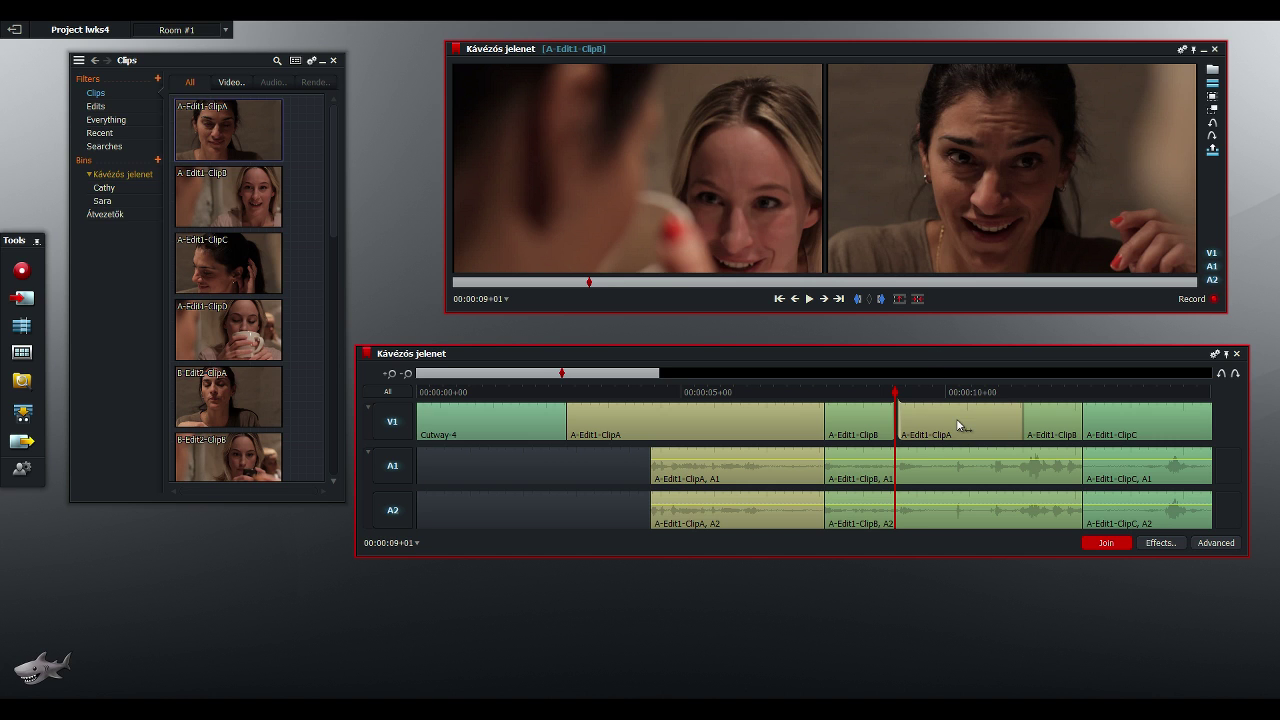
pyautogui.click(795, 299)
pyautogui.click(795, 299)
pyautogui.click(795, 299)
pyautogui.click(825, 302)
pyautogui.moveTo(896, 425)
pyautogui.mouseDown()
pyautogui.moveTo(852, 435)
pyautogui.moveTo(890, 436)
pyautogui.mouseUp()
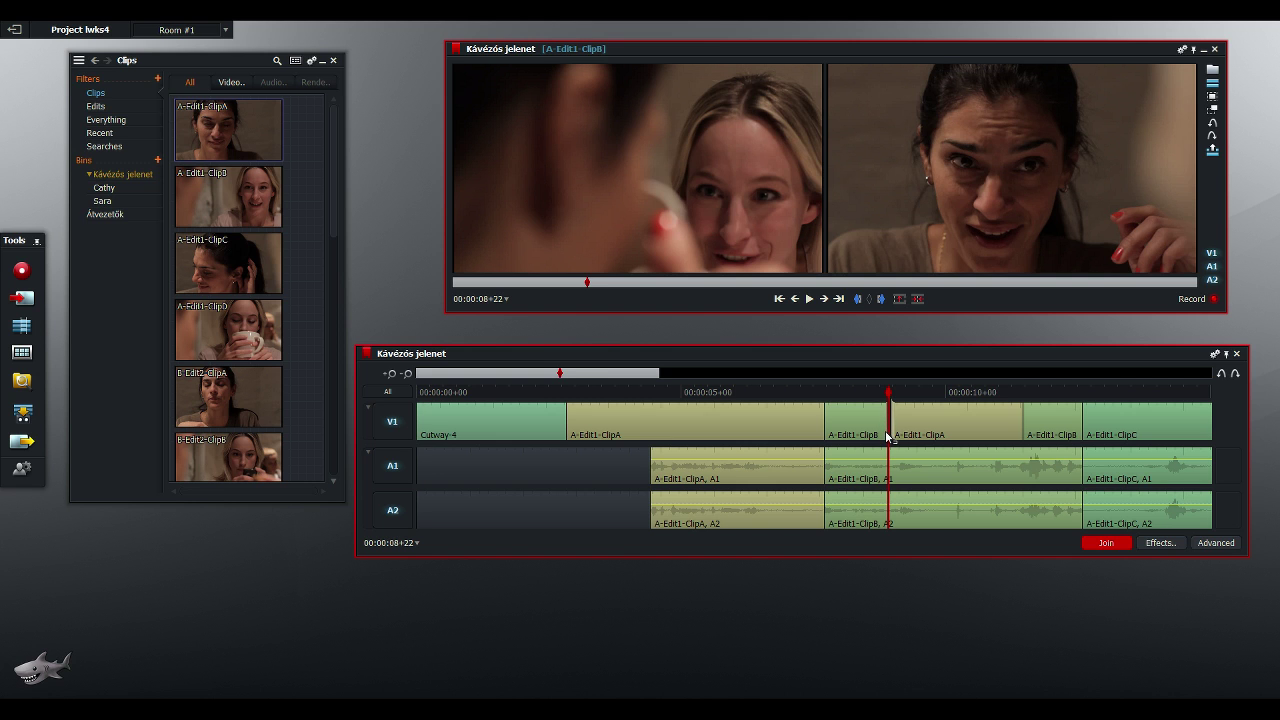
pyautogui.moveTo(886, 436); pyautogui.dragTo(878, 437)
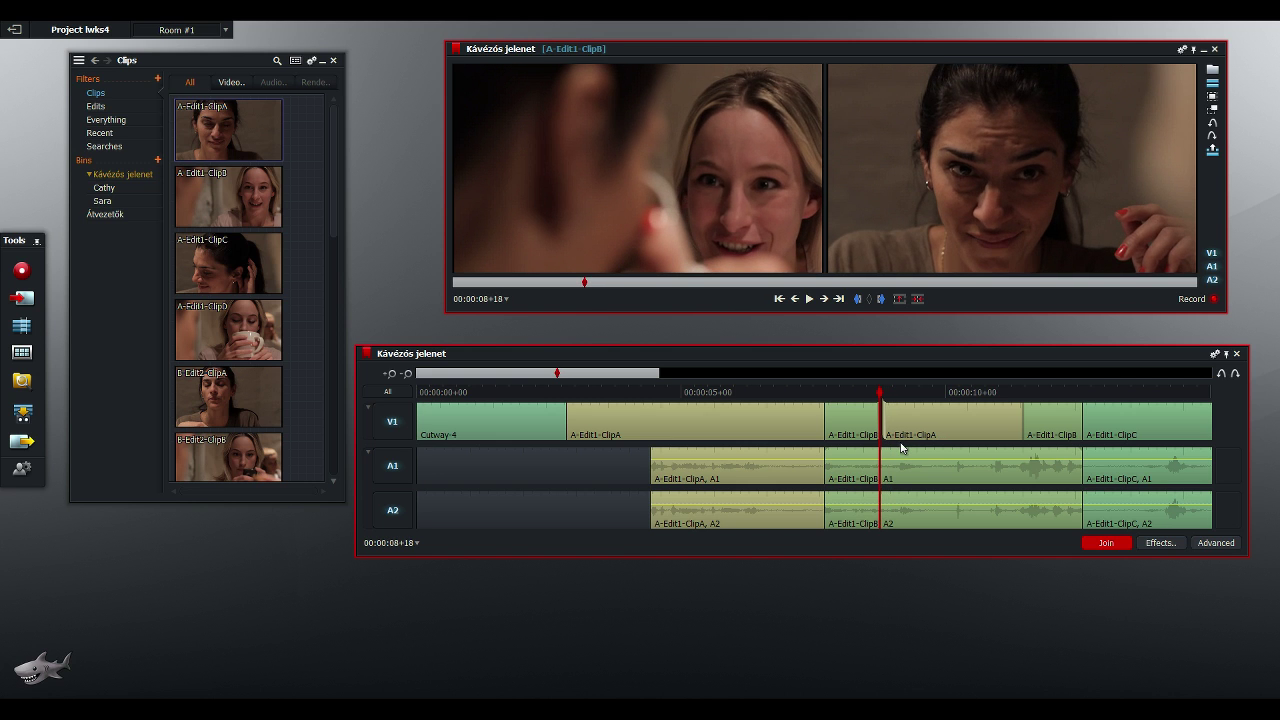
pyautogui.click(824, 300)
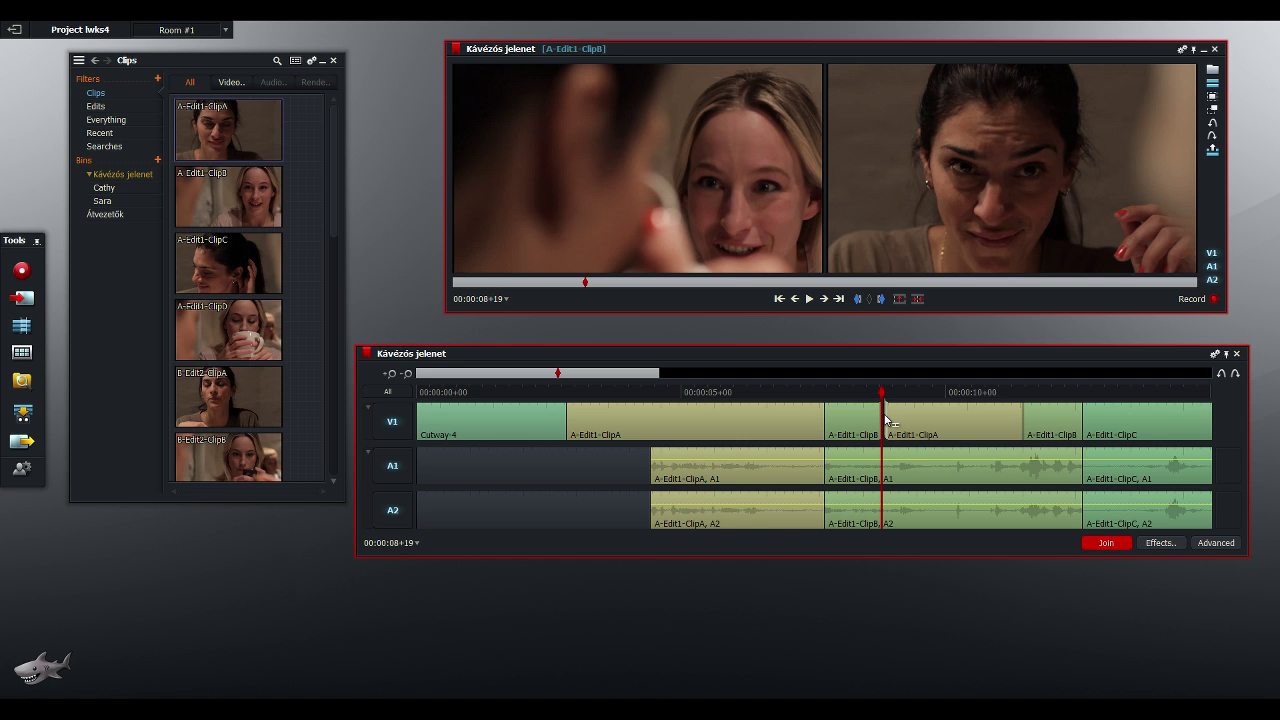
pyautogui.moveTo(885, 418); pyautogui.dragTo(920, 417)
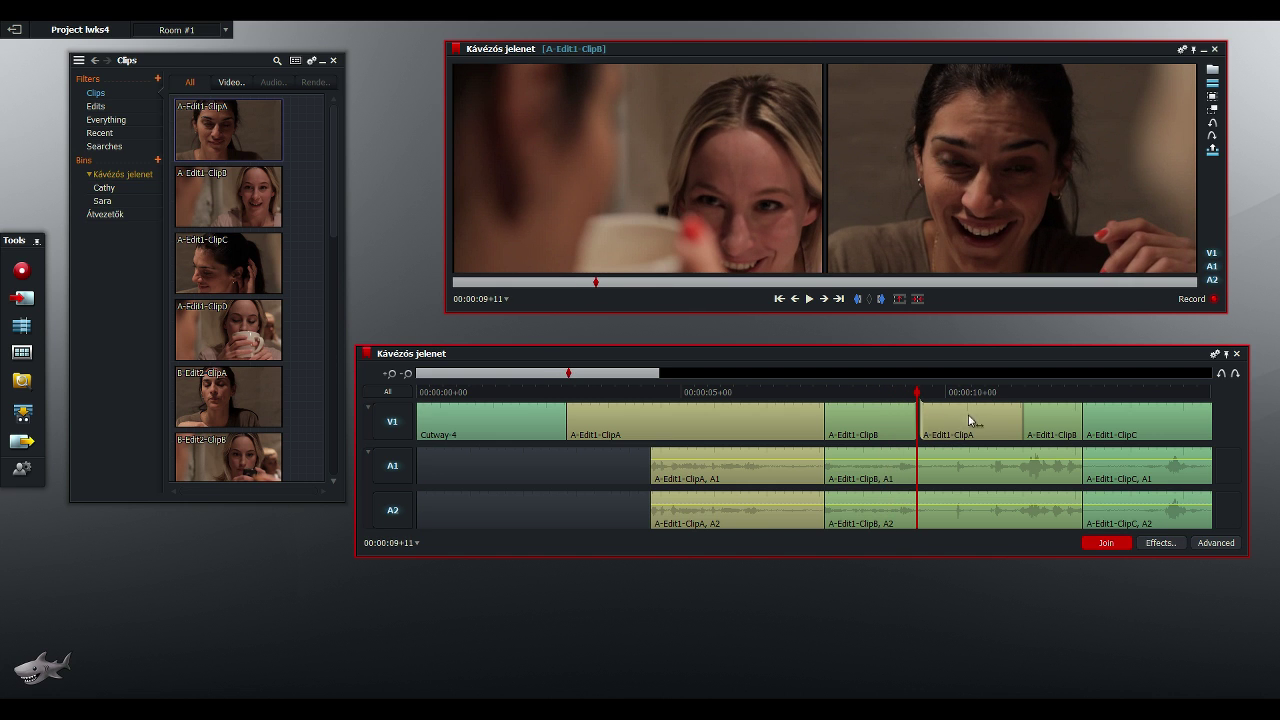
# Clear the trim selection and play the edit from 00:00:08+21 across the V1 cut from A-Edit1-ClipB to A-Edit1-ClipA
pyautogui.click(918, 428)
pyautogui.click(1105, 545)
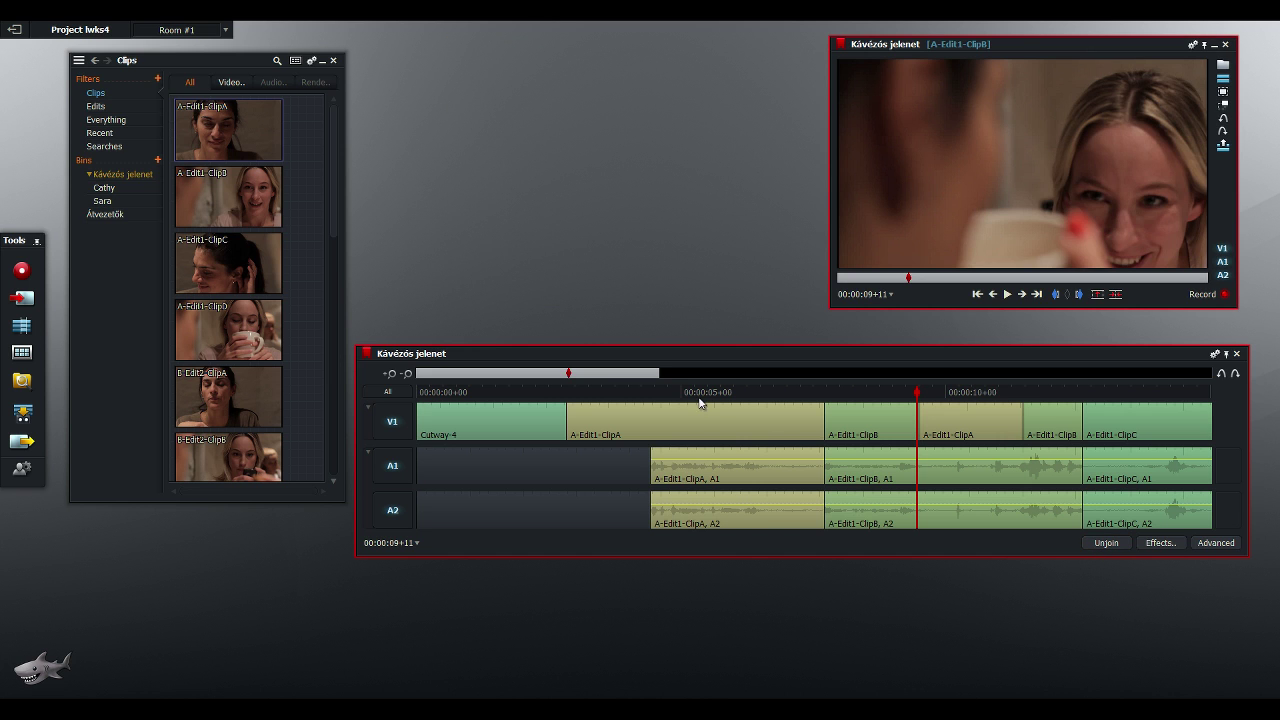
pyautogui.moveTo(918, 393); pyautogui.dragTo(888, 396)
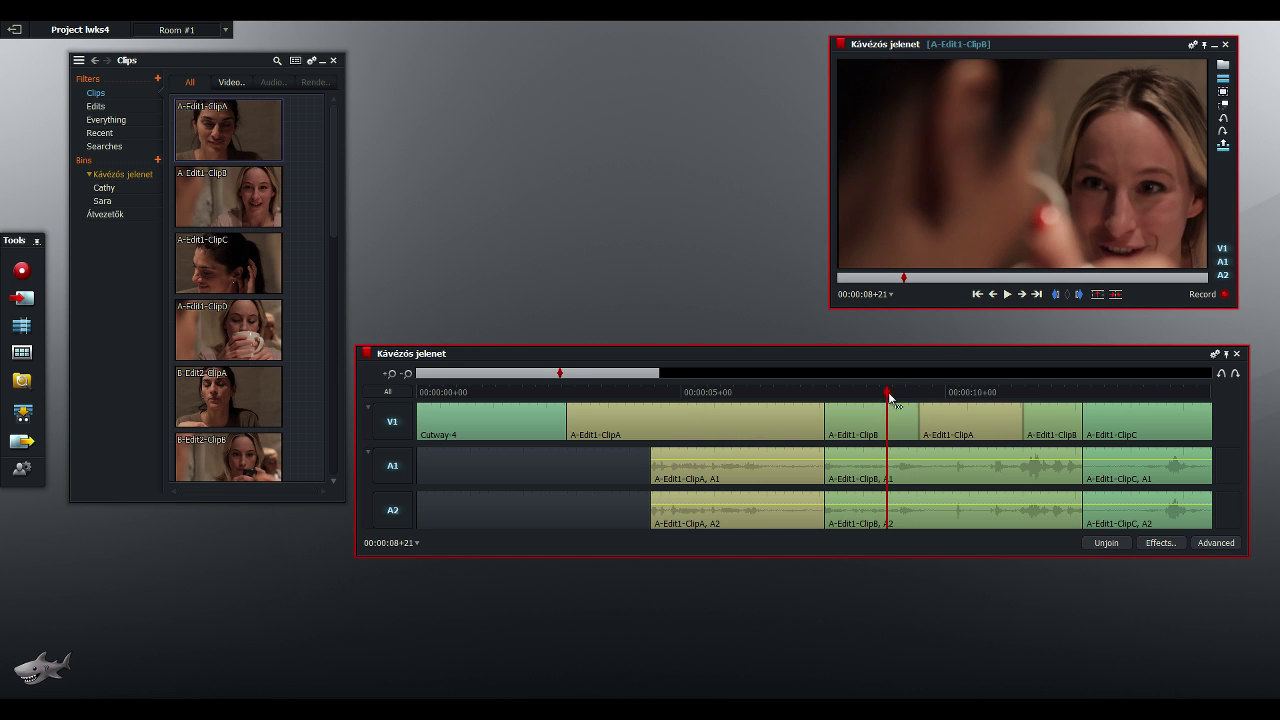
pyautogui.click(1007, 294)
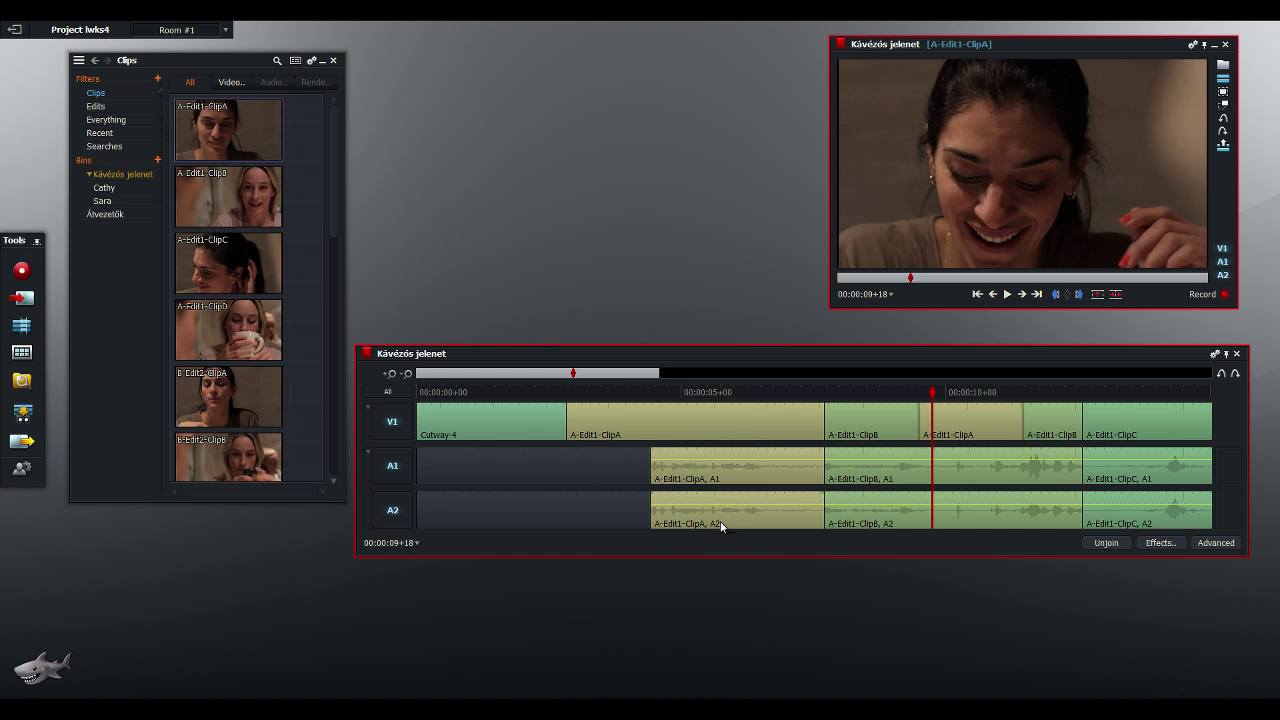
# Try selecting the V1 cut from Cutway-4 to A-Edit1-ClipA together with the audio cuts, and clear the selection
pyautogui.click(567, 418)
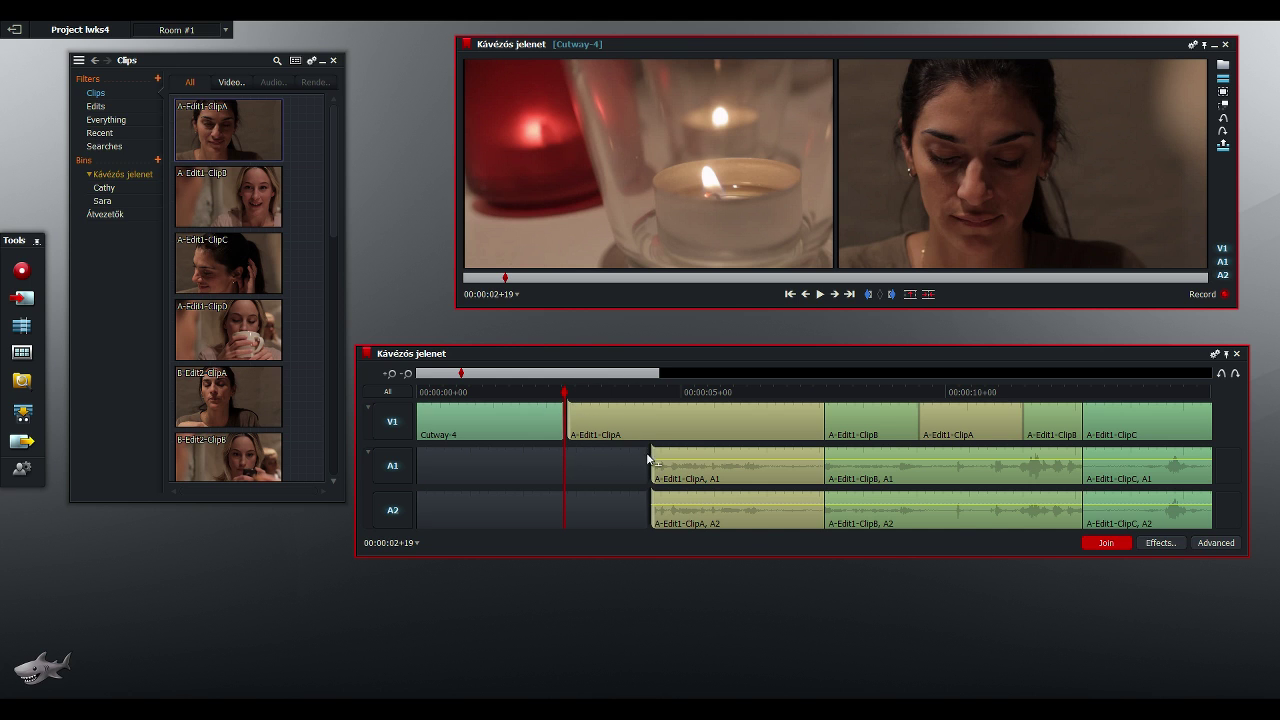
pyautogui.click(1106, 543)
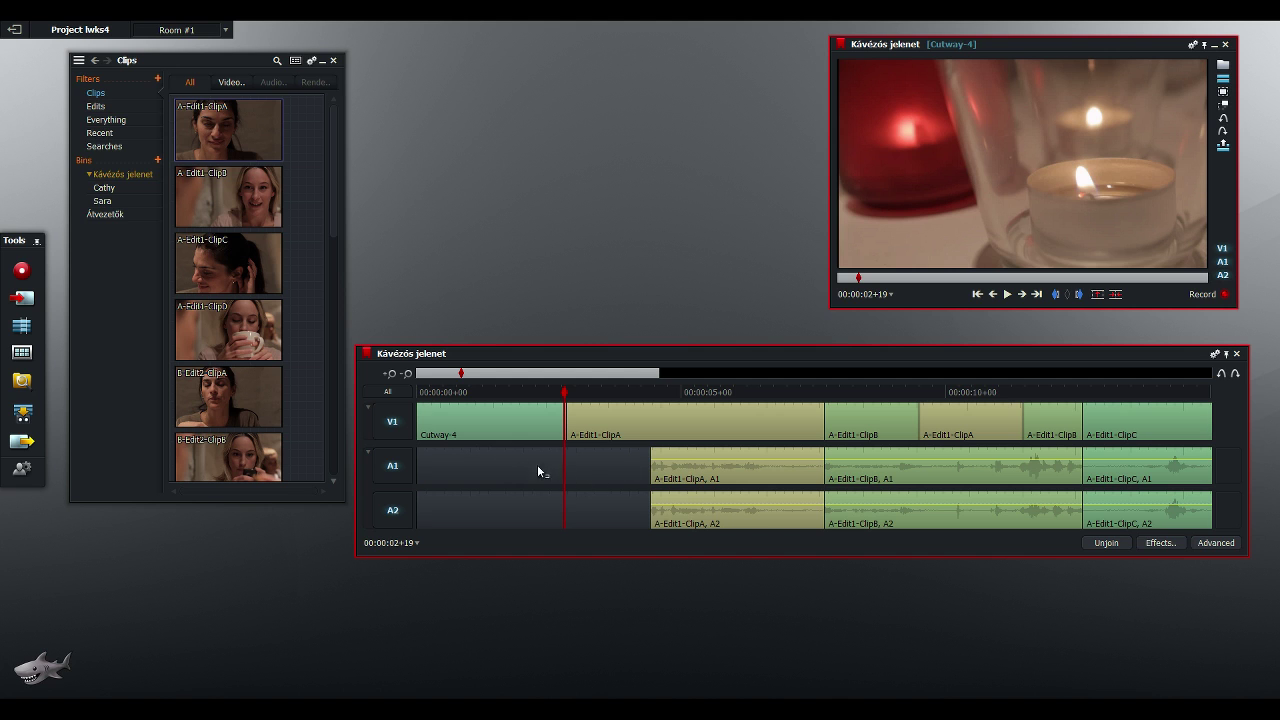
# Select the cuts at the start of A-Edit1-ClipA's audio on A1 and A2 and roll them together to 00:00:04+09
pyautogui.click(651, 472)
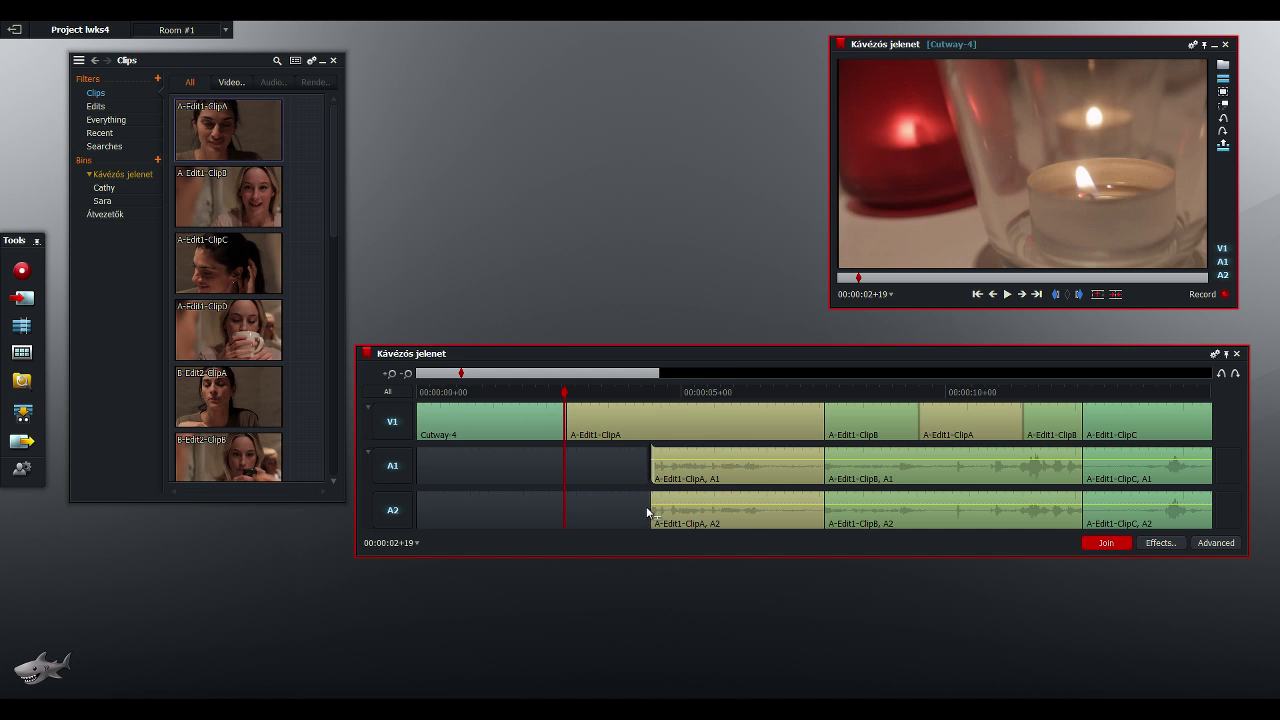
pyautogui.click(651, 512)
pyautogui.moveTo(564, 393); pyautogui.dragTo(681, 422)
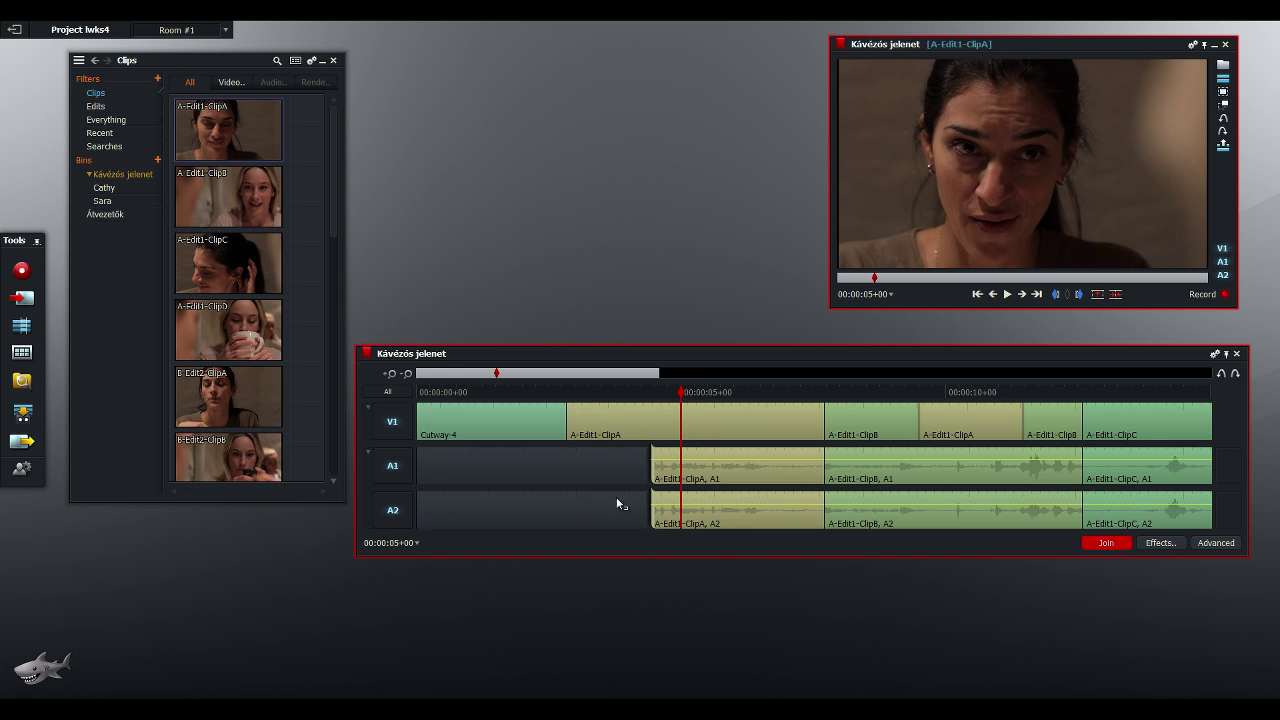
pyautogui.moveTo(642, 466)
pyautogui.mouseDown()
pyautogui.moveTo(441, 466)
pyautogui.moveTo(653, 466)
pyautogui.moveTo(647, 477)
pyautogui.mouseUp()
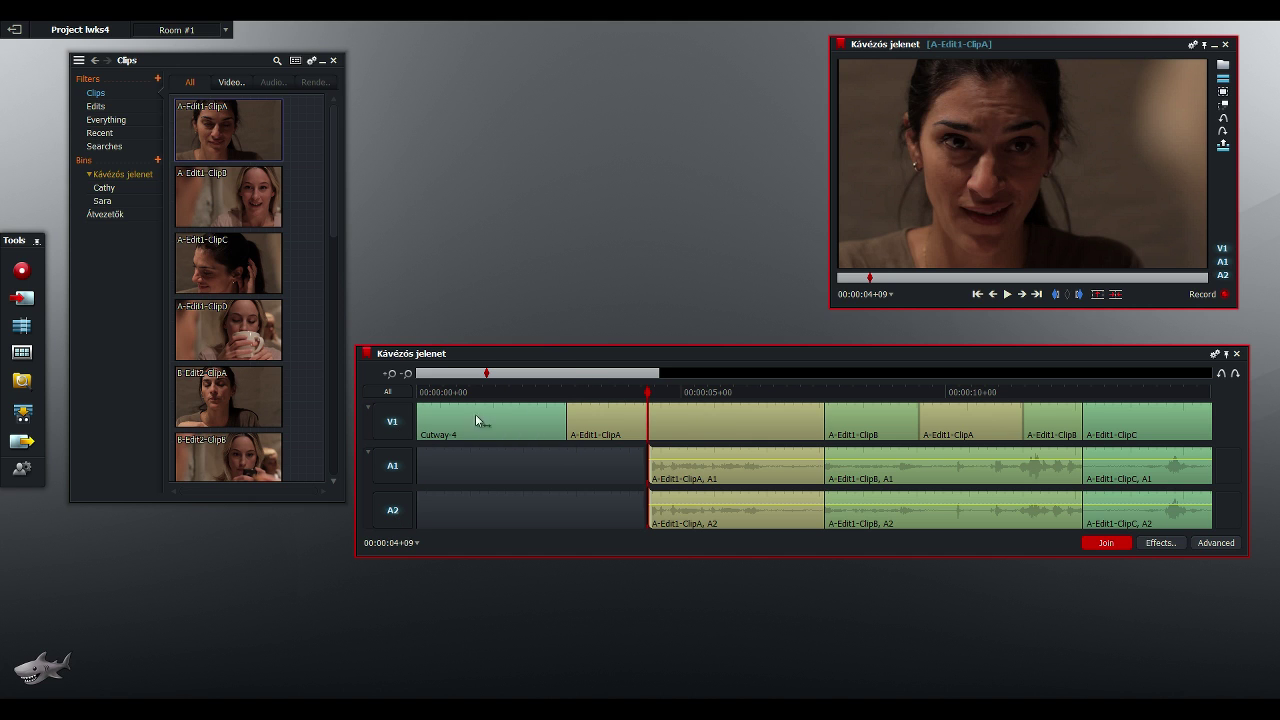
# Add one video track before V1 with an automatic name
pyautogui.rightClick(373, 376)
pyautogui.click(405, 369)
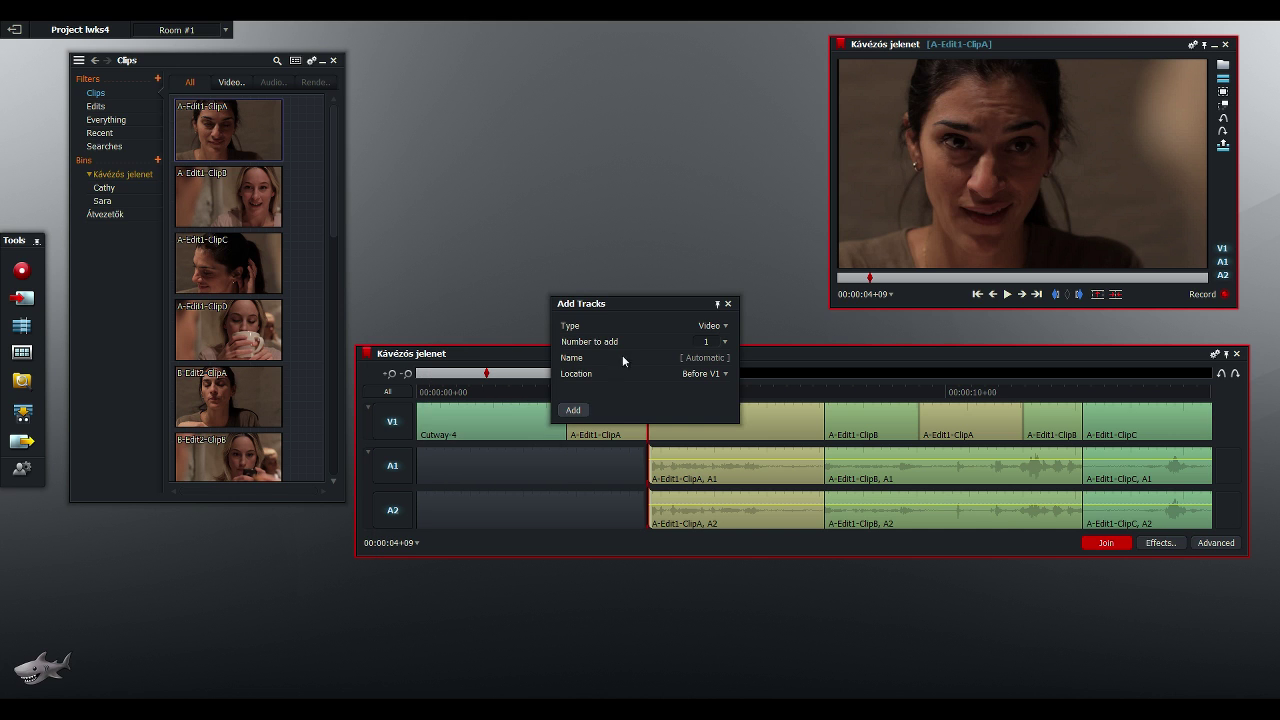
pyautogui.click(574, 410)
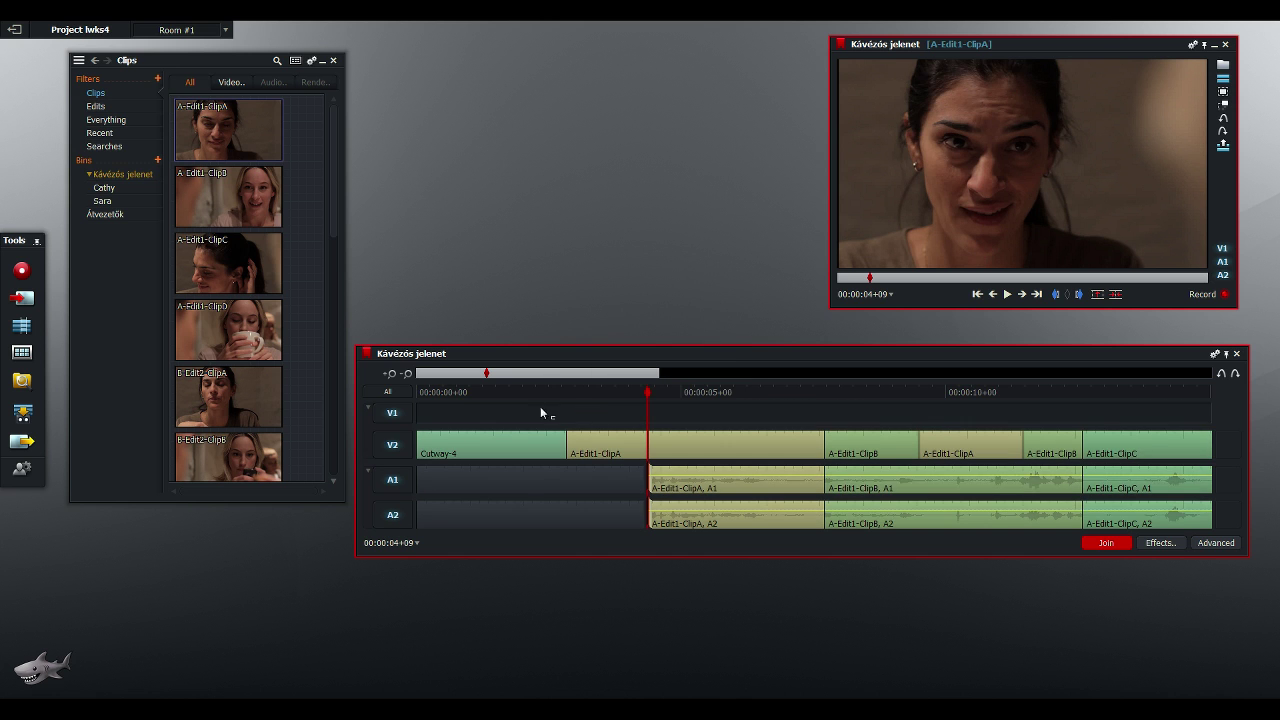
# Place A-Edit1-ClipB as a tile on the workspace, close the tile, and open the clip in its own viewer
pyautogui.moveTo(250, 212); pyautogui.dragTo(504, 189)
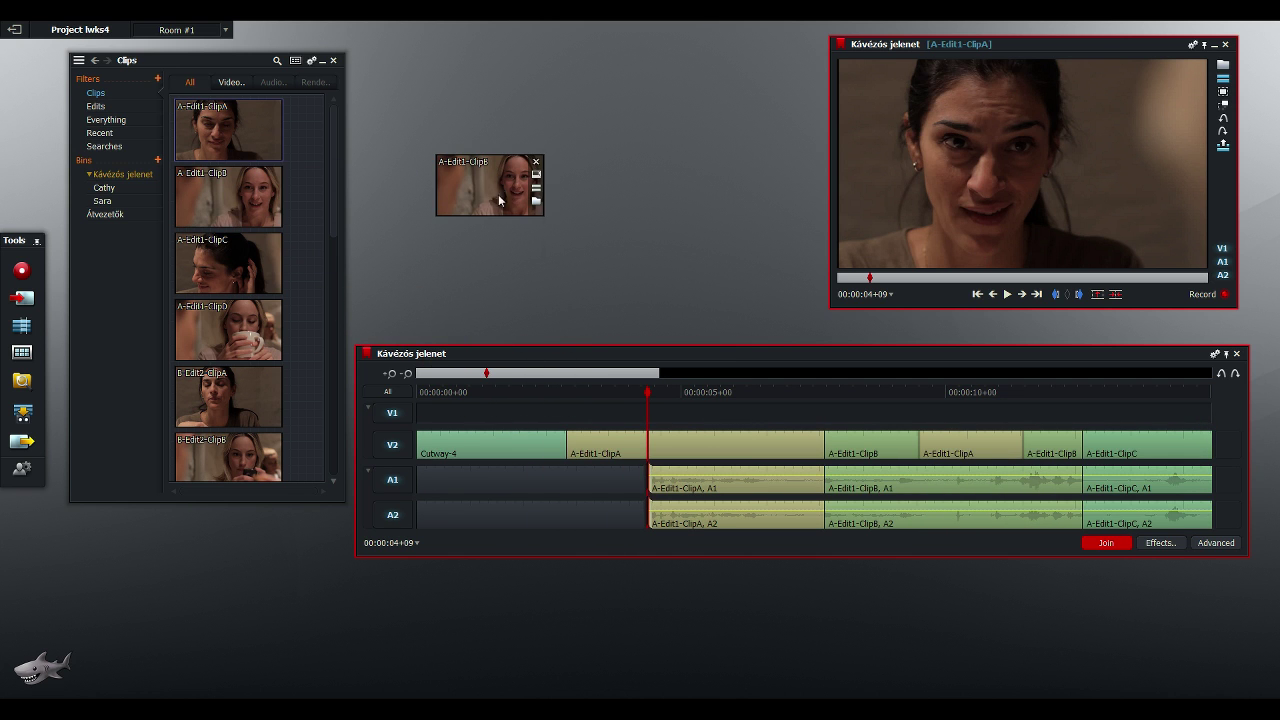
pyautogui.click(535, 161)
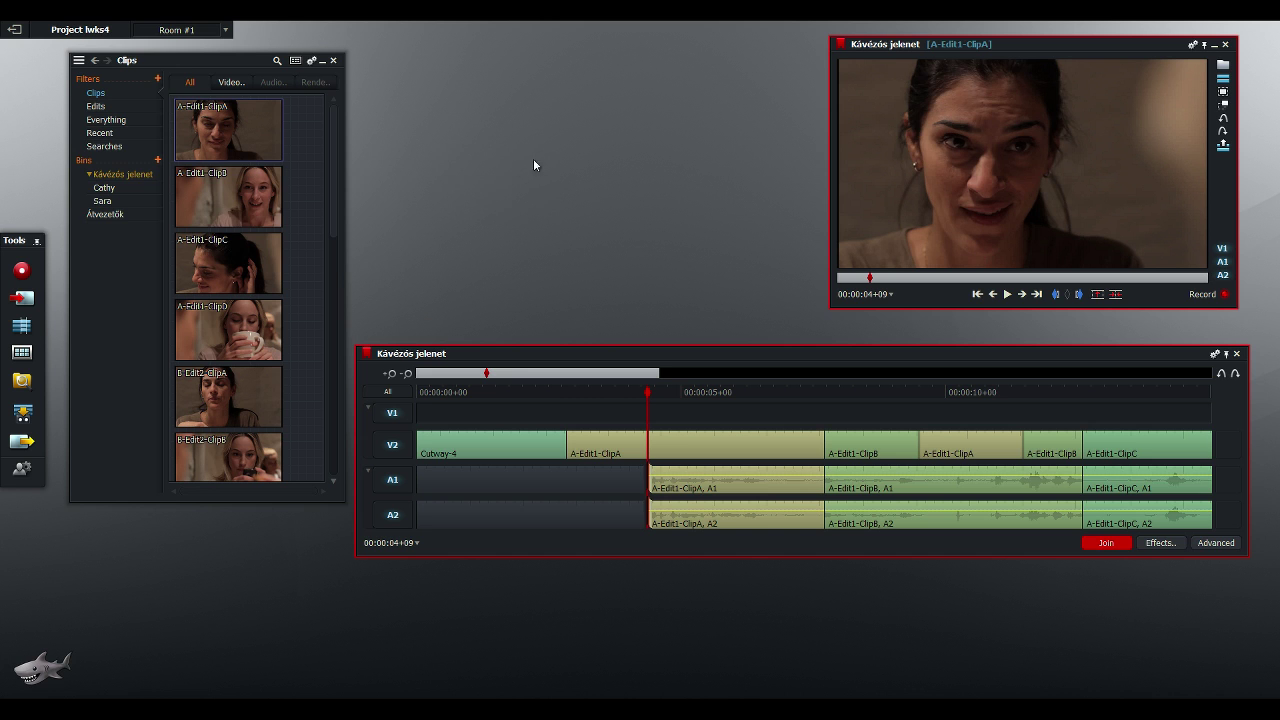
pyautogui.doubleClick(254, 198)
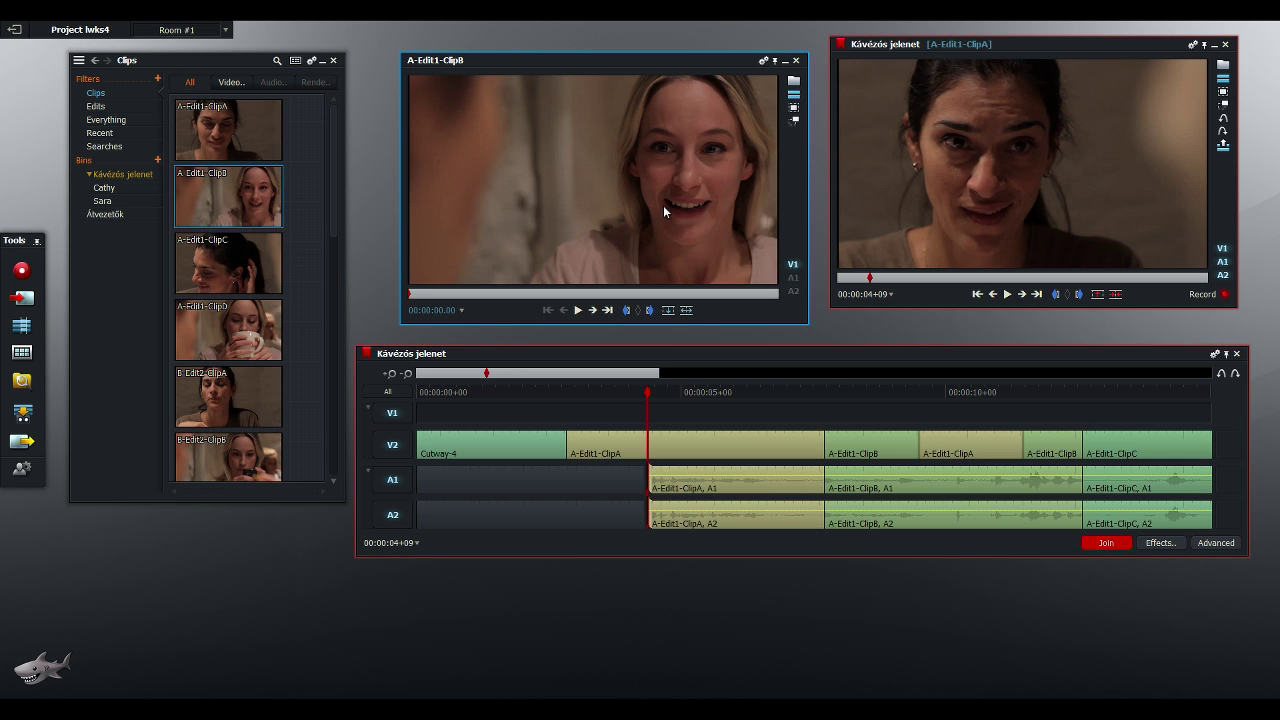
pyautogui.moveTo(663, 205); pyautogui.dragTo(710, 207)
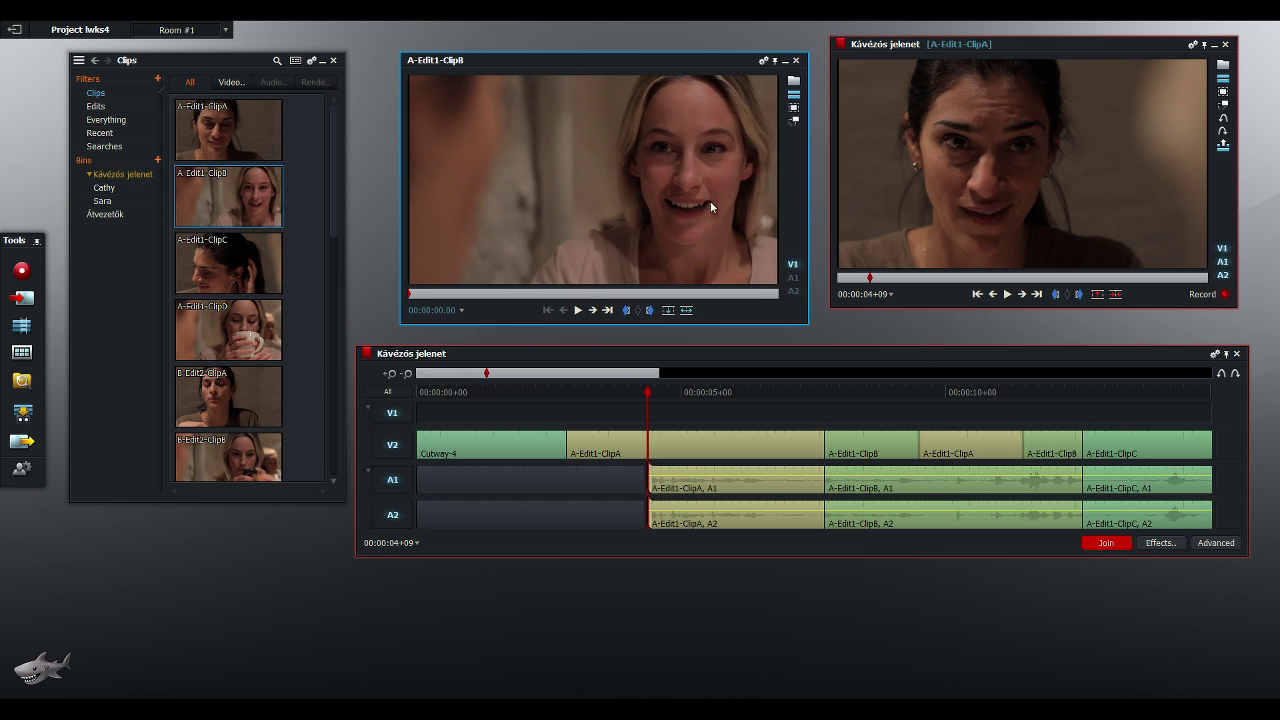
# Close A-Edit1-ClipB's viewer and place the clip on the new V1 track at about 00:00:01+09
pyautogui.click(796, 61)
pyautogui.moveTo(228, 195); pyautogui.dragTo(490, 430)
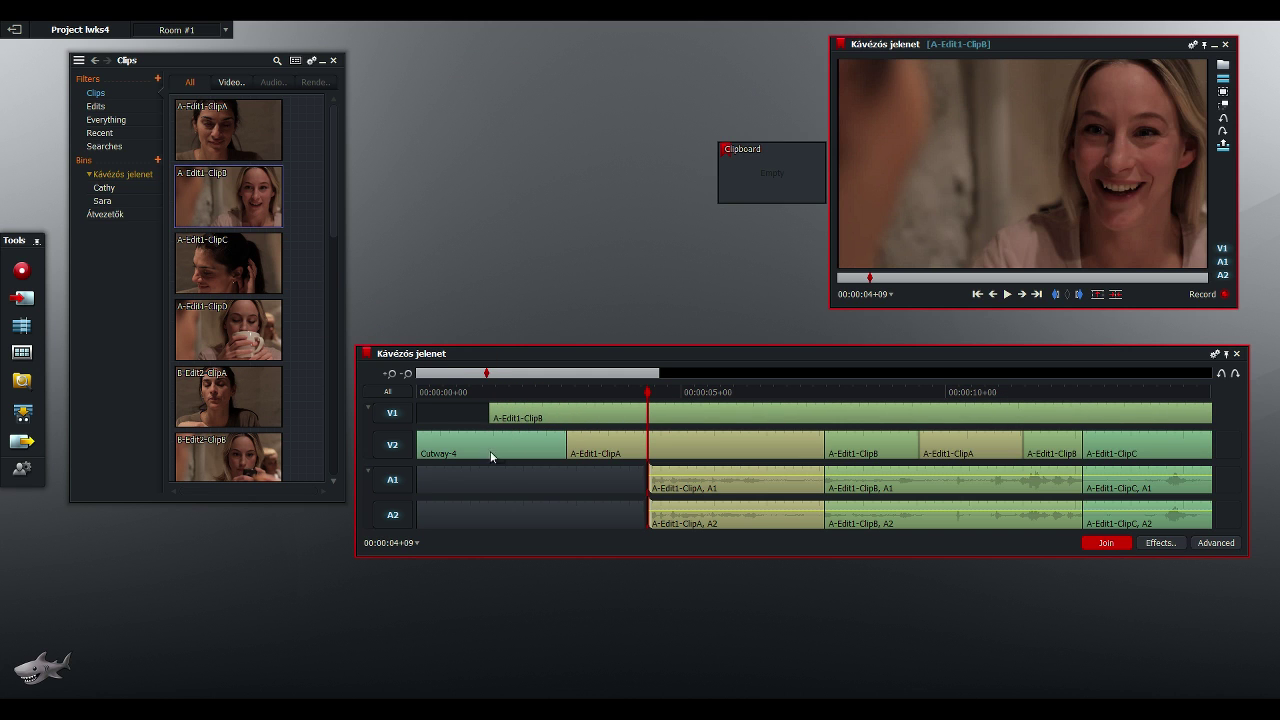
# Roll the A1 and A2 audio cuts from cut to cut back to the start and forward to the end of Cutway-4
pyautogui.click(978, 295)
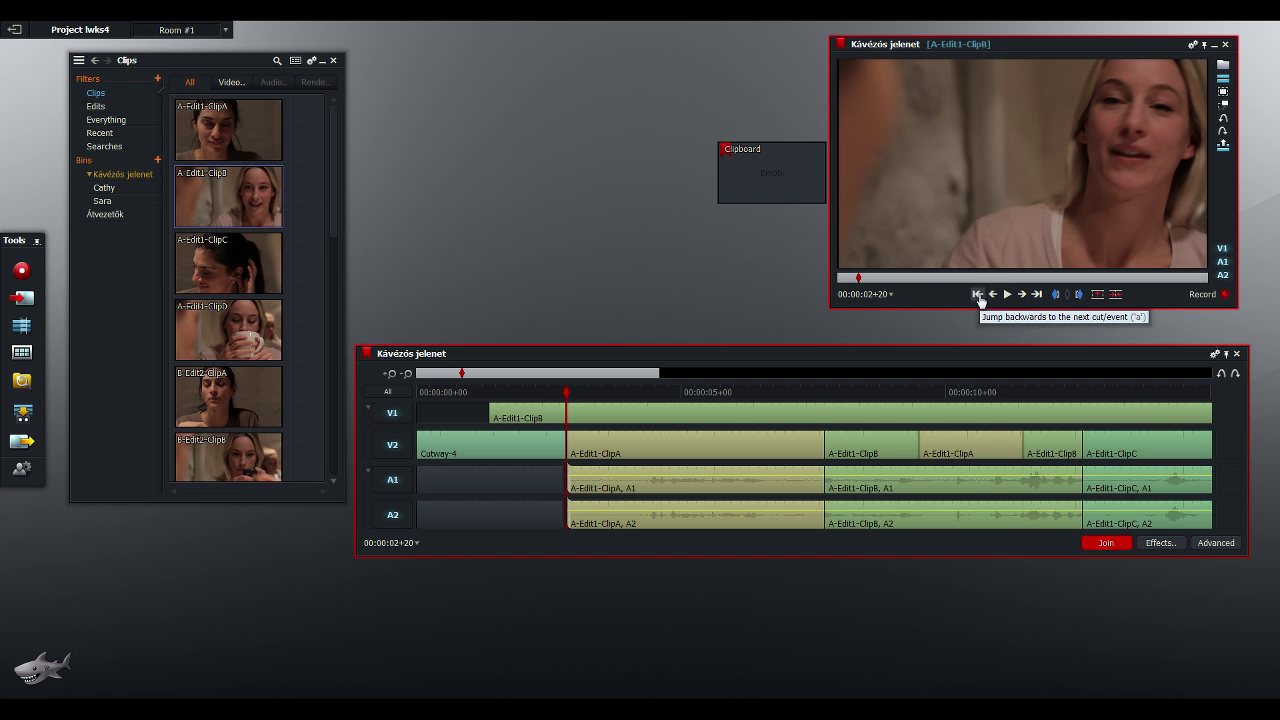
pyautogui.click(1004, 295)
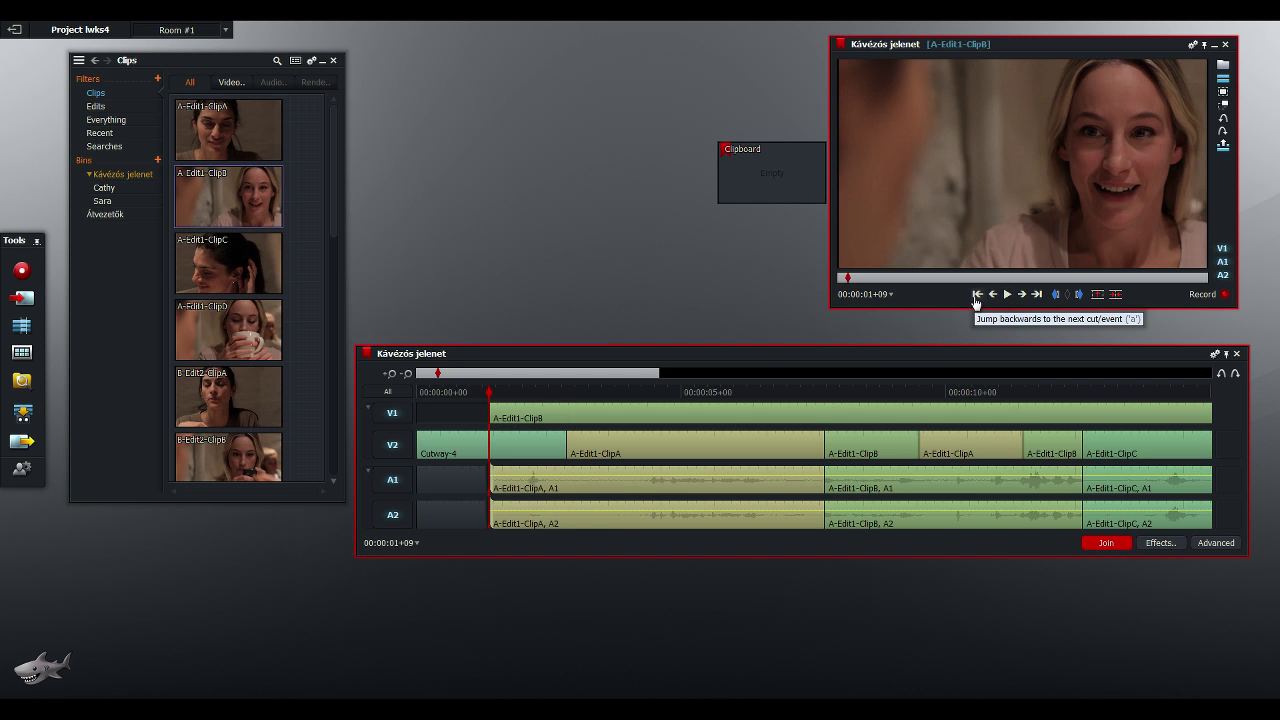
pyautogui.click(975, 296)
pyautogui.click(1036, 296)
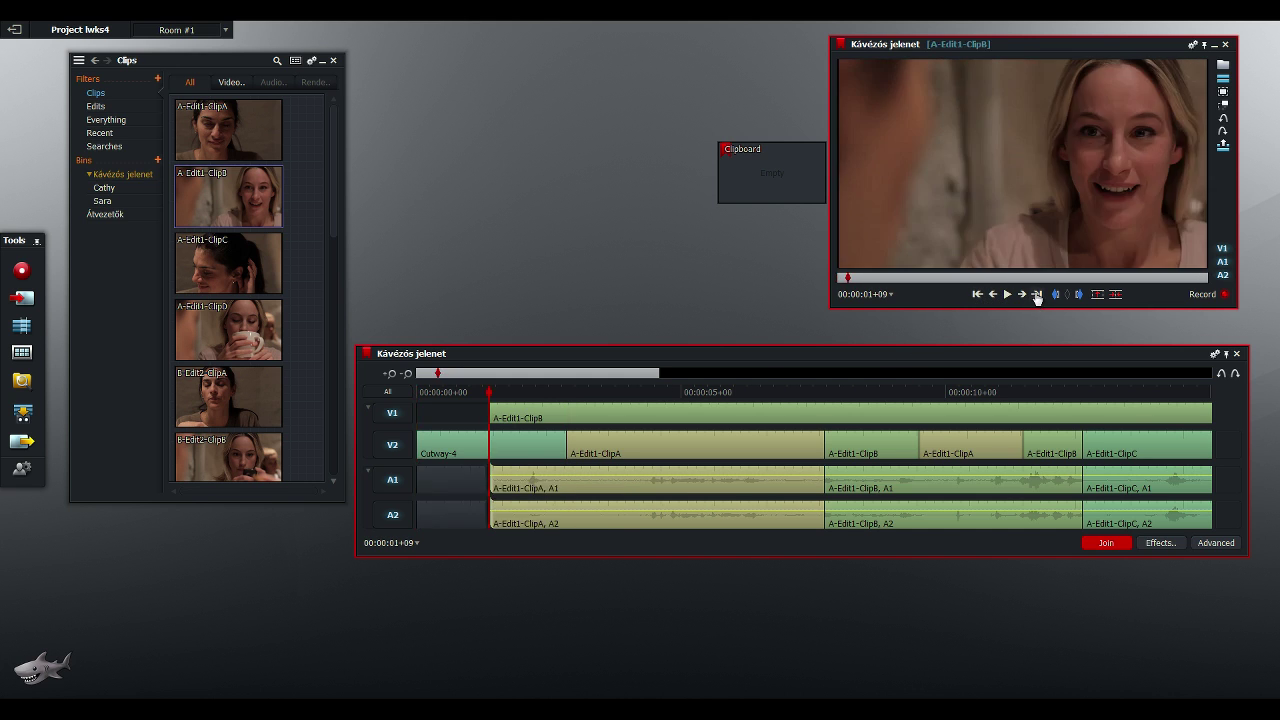
pyautogui.click(1037, 296)
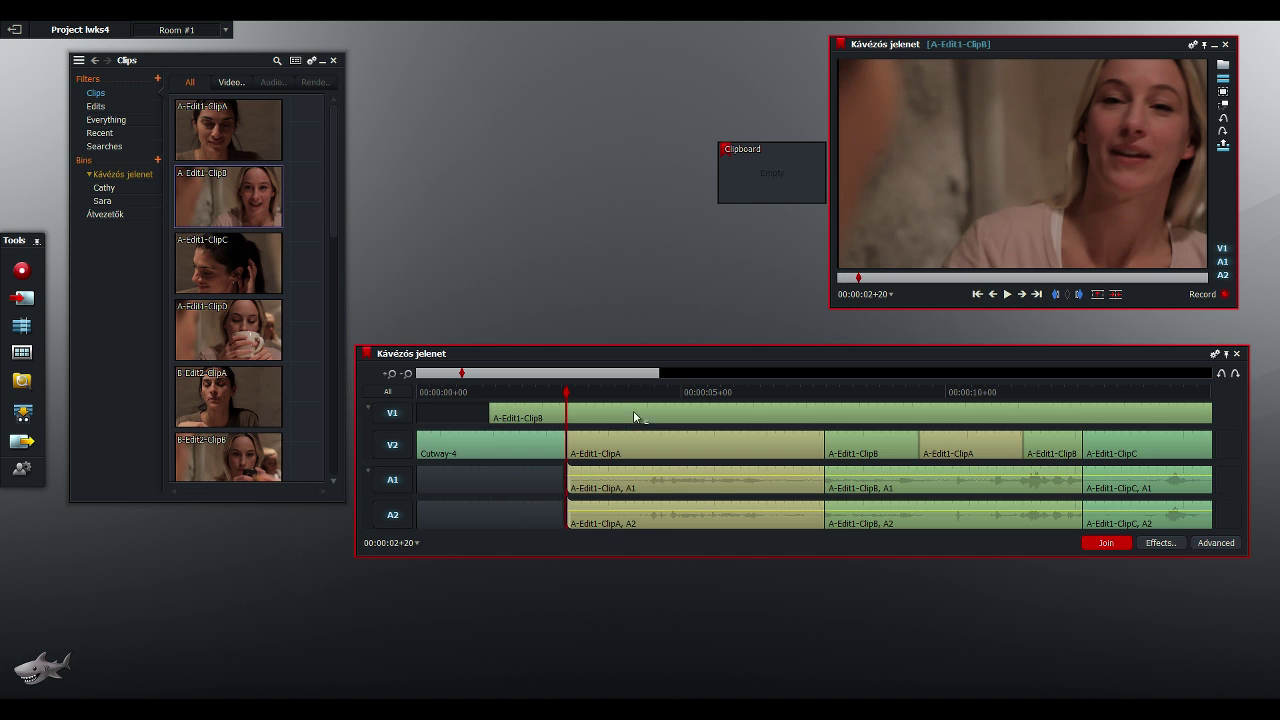
# Deactivate V1 and roll the A1 and A2 audio cuts back to the start of the edit at 00:00:00+00
pyautogui.click(392, 413)
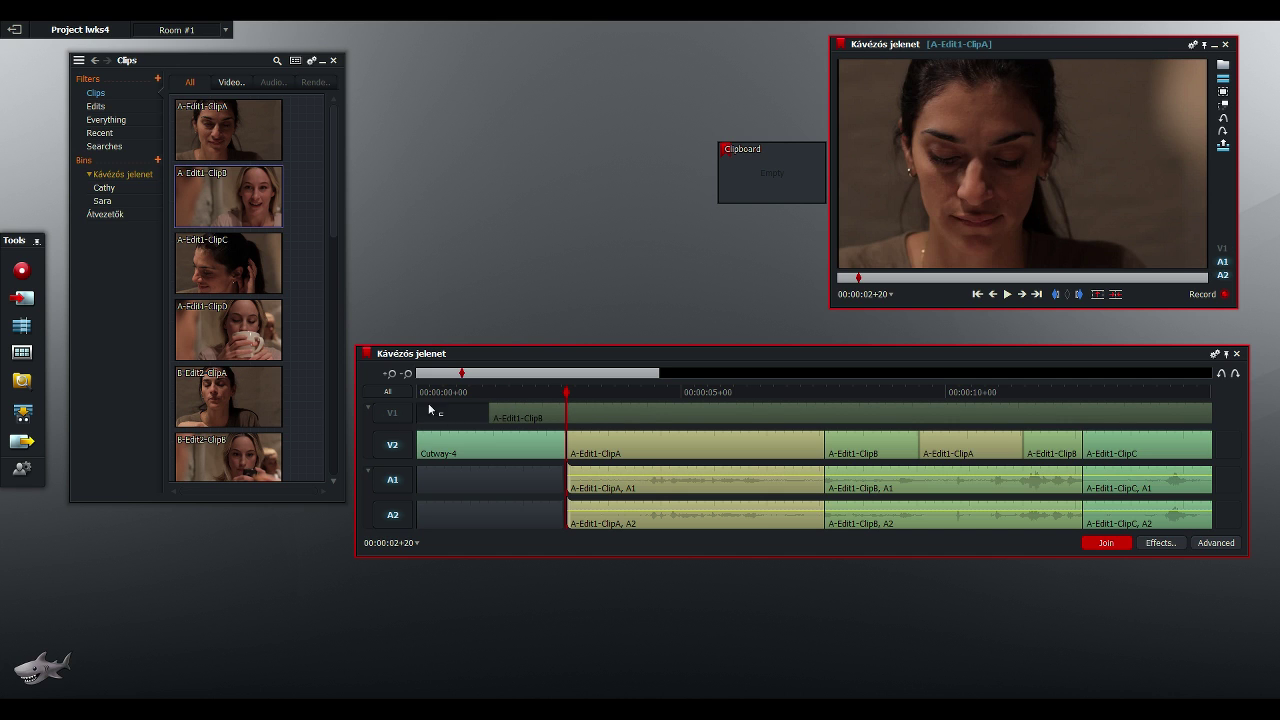
pyautogui.click(977, 294)
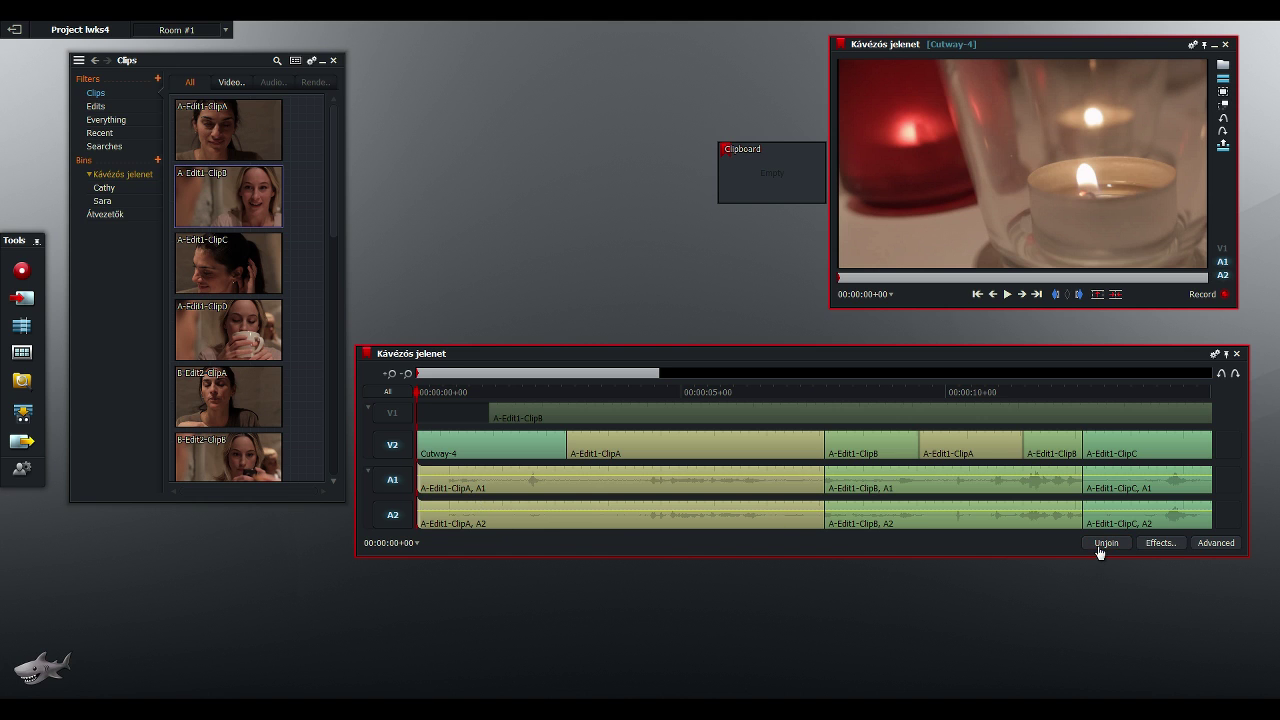
pyautogui.click(1102, 546)
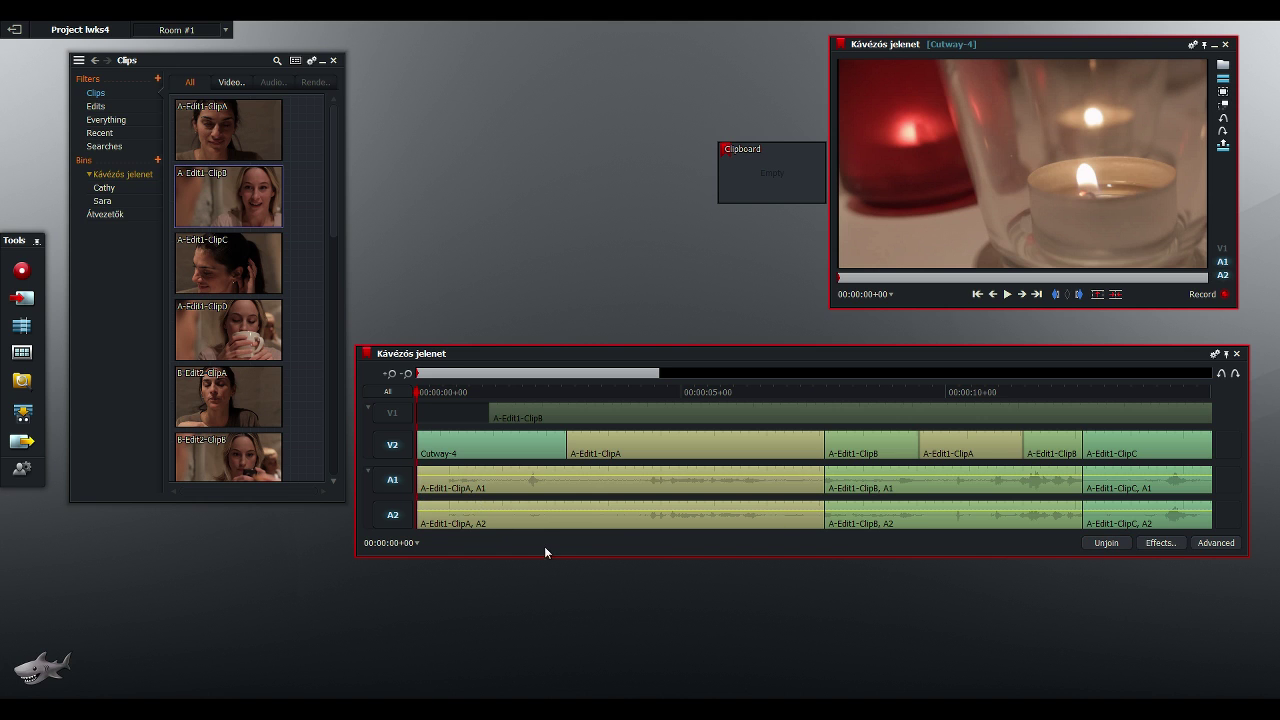
# Delete the V1 track that holds A-Edit1-ClipB from the edit
pyautogui.rightClick(388, 414)
pyautogui.click(418, 448)
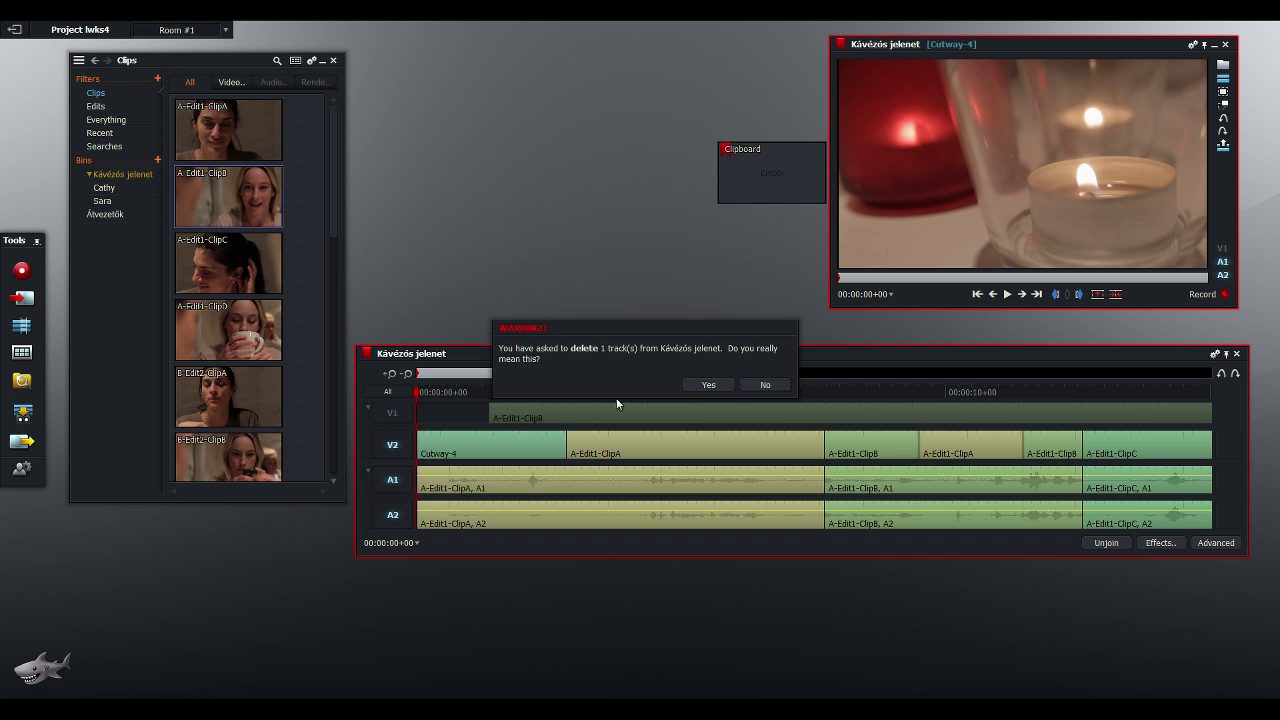
pyautogui.click(706, 385)
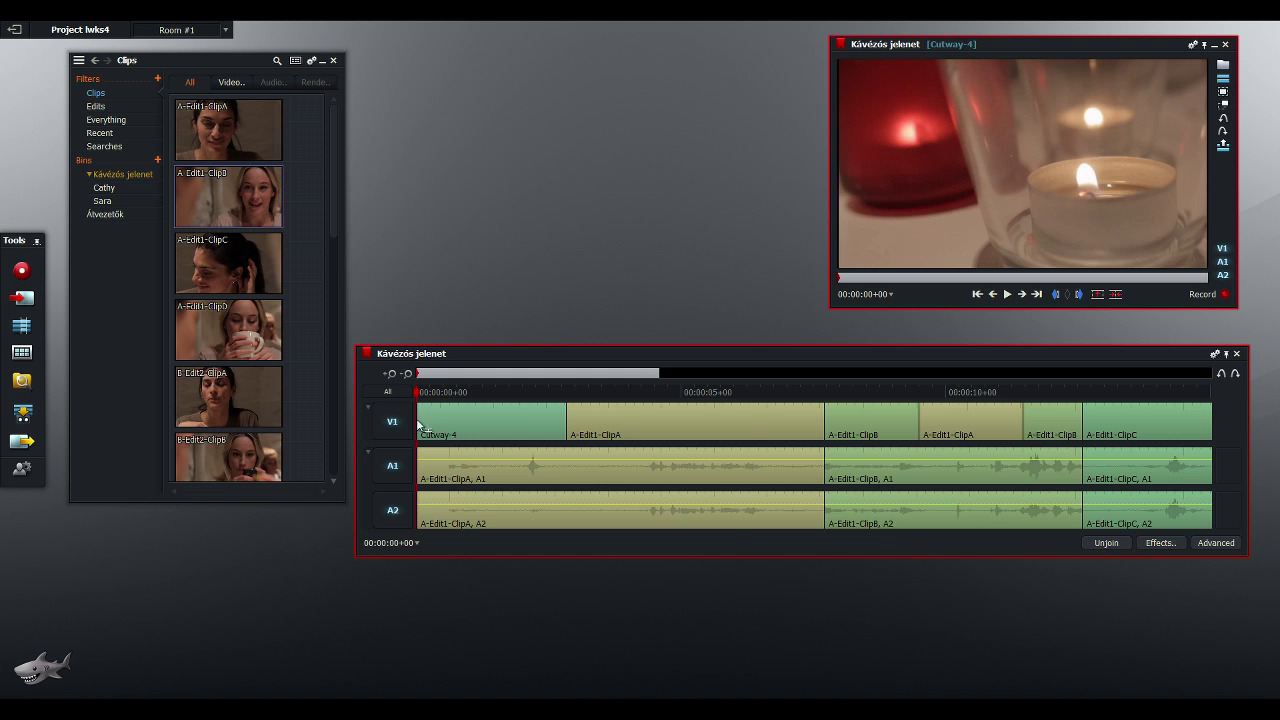
# Unjoin the audio cuts at the start of A1 and A2, and clear the selection again
pyautogui.click(1112, 546)
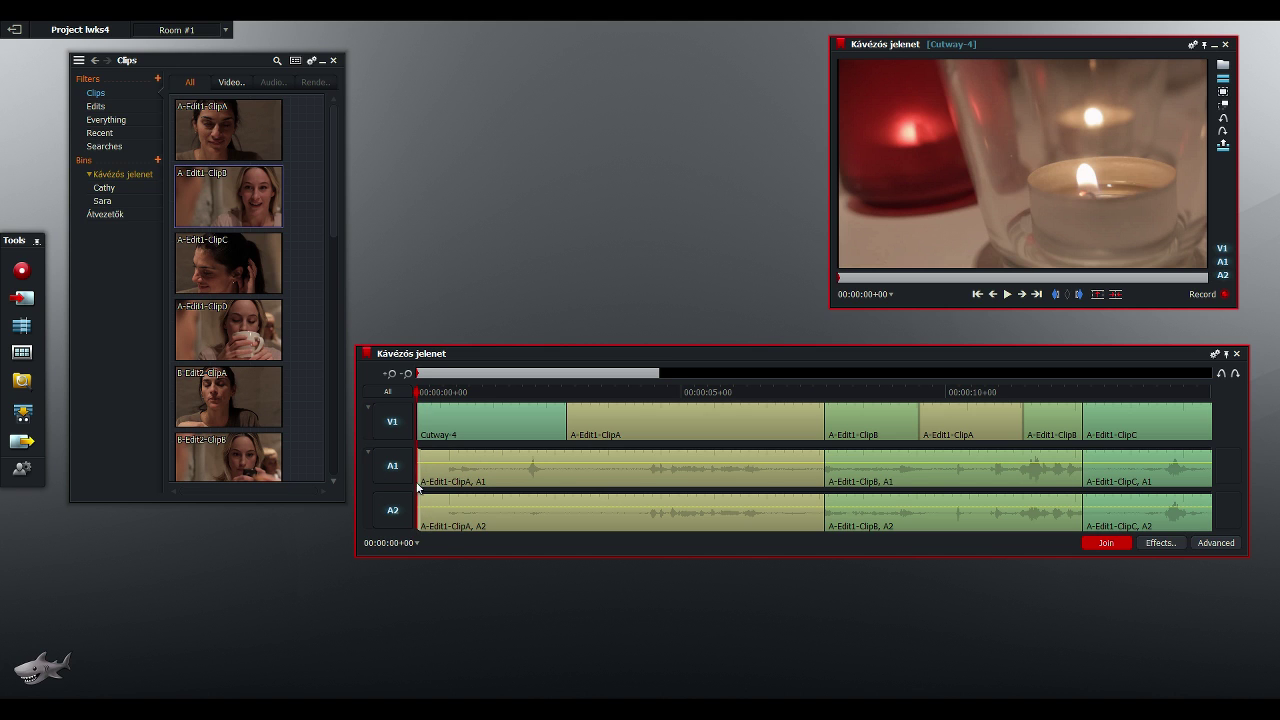
pyautogui.click(1103, 548)
pyautogui.click(1112, 544)
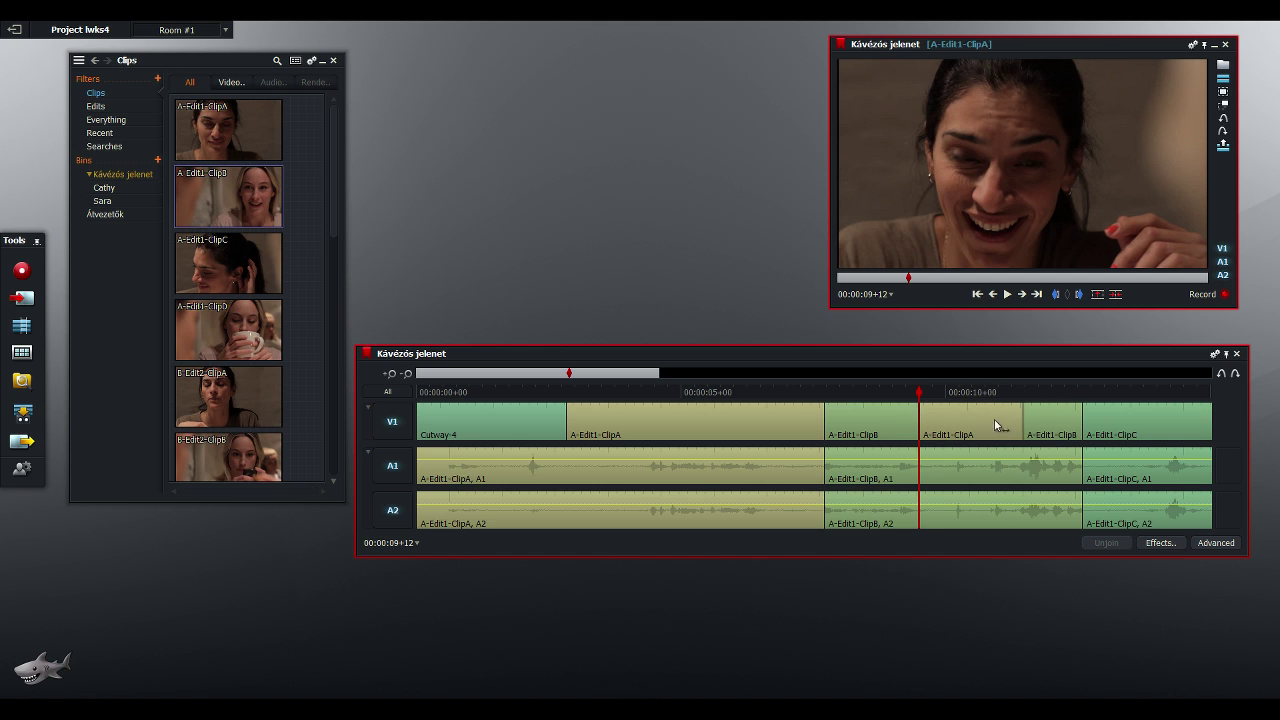
# Select the outer sides of the V1 cuts around the short A-Edit1-ClipA and slide the clip live to 00:00:09+22
pyautogui.click(908, 423)
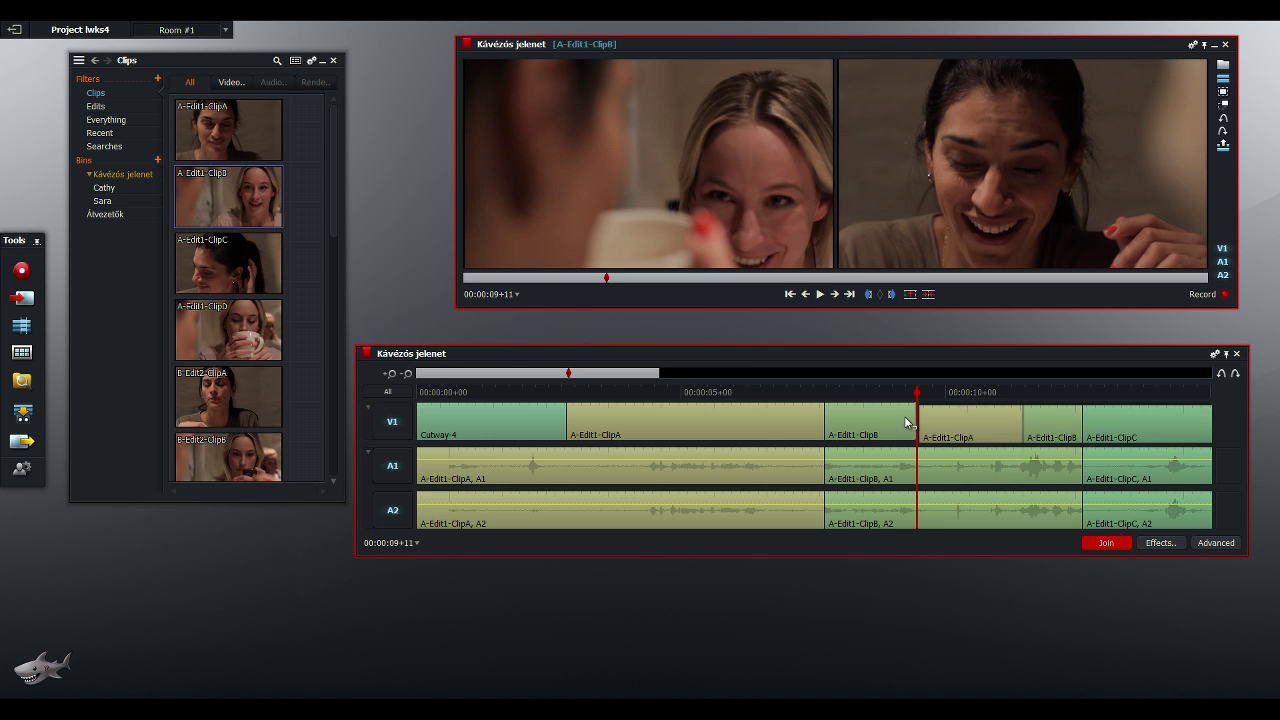
pyautogui.click(1029, 416)
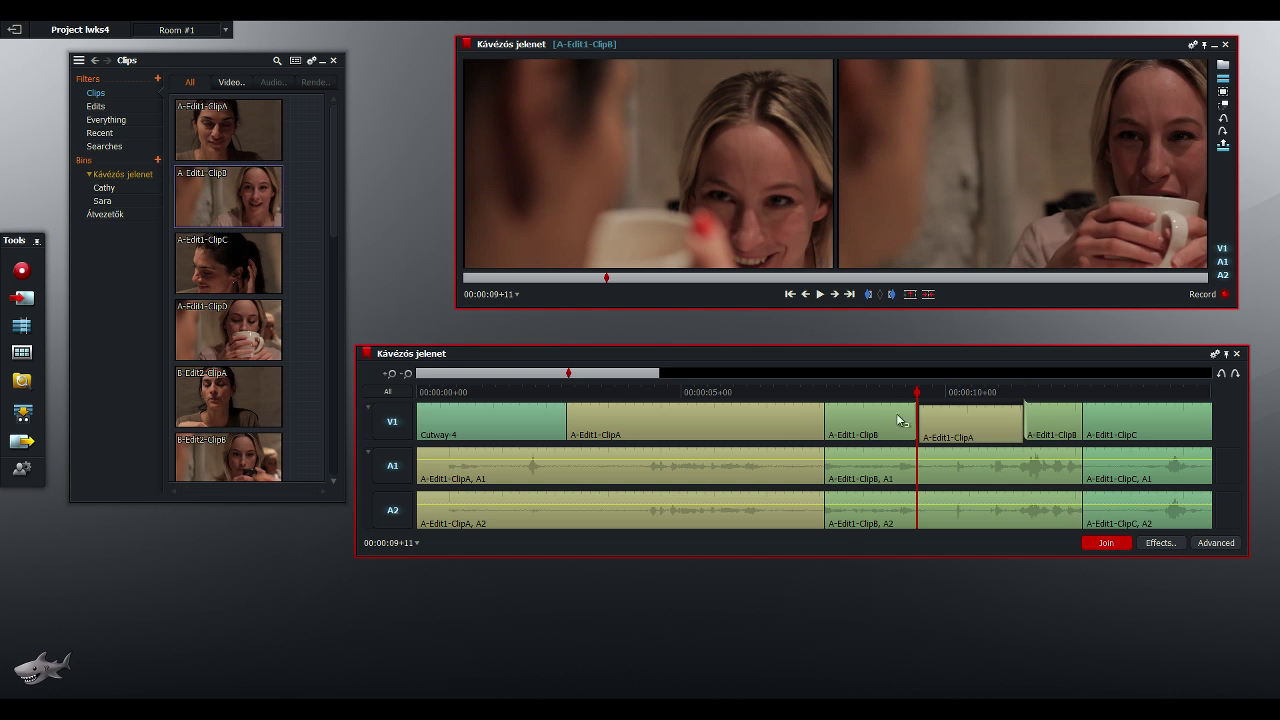
pyautogui.click(820, 297)
pyautogui.click(820, 297)
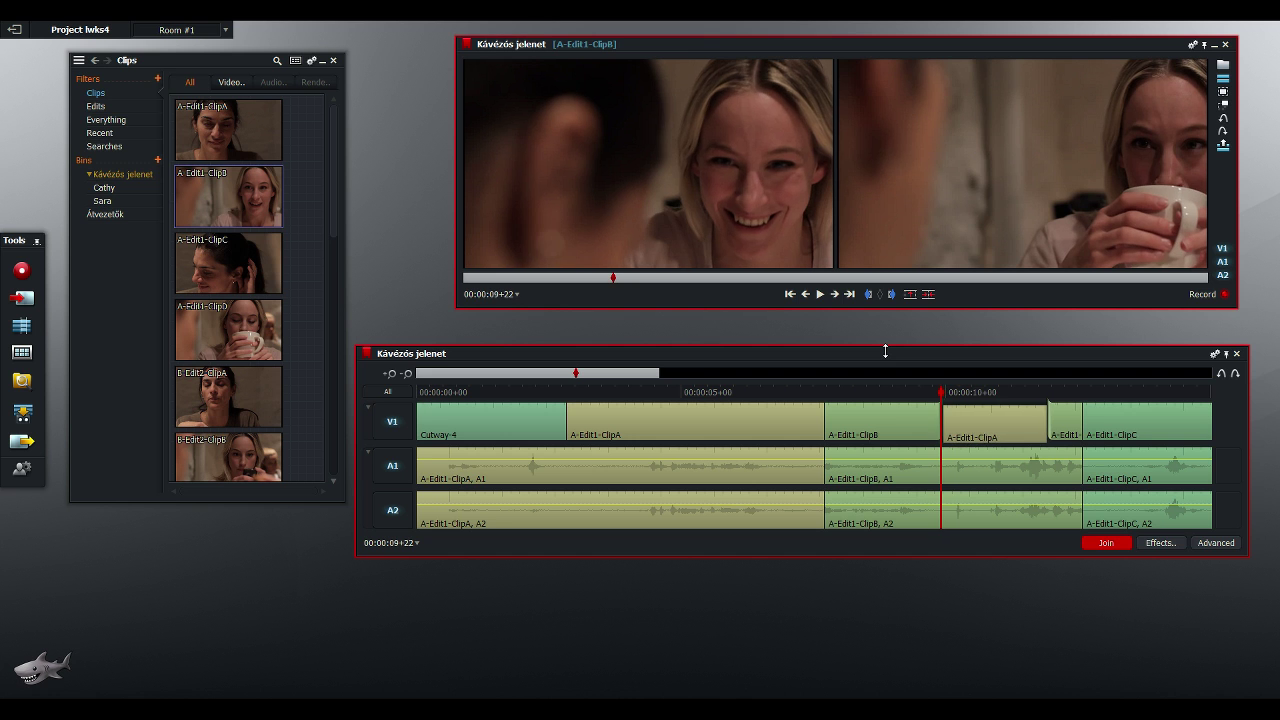
# Slide the short A-Edit1-ClipA back frame by frame to 00:00:09+03 and clear the cut selection
pyautogui.press(',')
pyautogui.press(',')
pyautogui.press(',')
pyautogui.press(',')
pyautogui.press(',')
pyautogui.press(',')
pyautogui.press(',')
pyautogui.press(',')
pyautogui.press(',')
pyautogui.press(',')
pyautogui.press(',')
pyautogui.press(',')
pyautogui.press(',')
pyautogui.press(',')
pyautogui.press(',')
pyautogui.press(',')
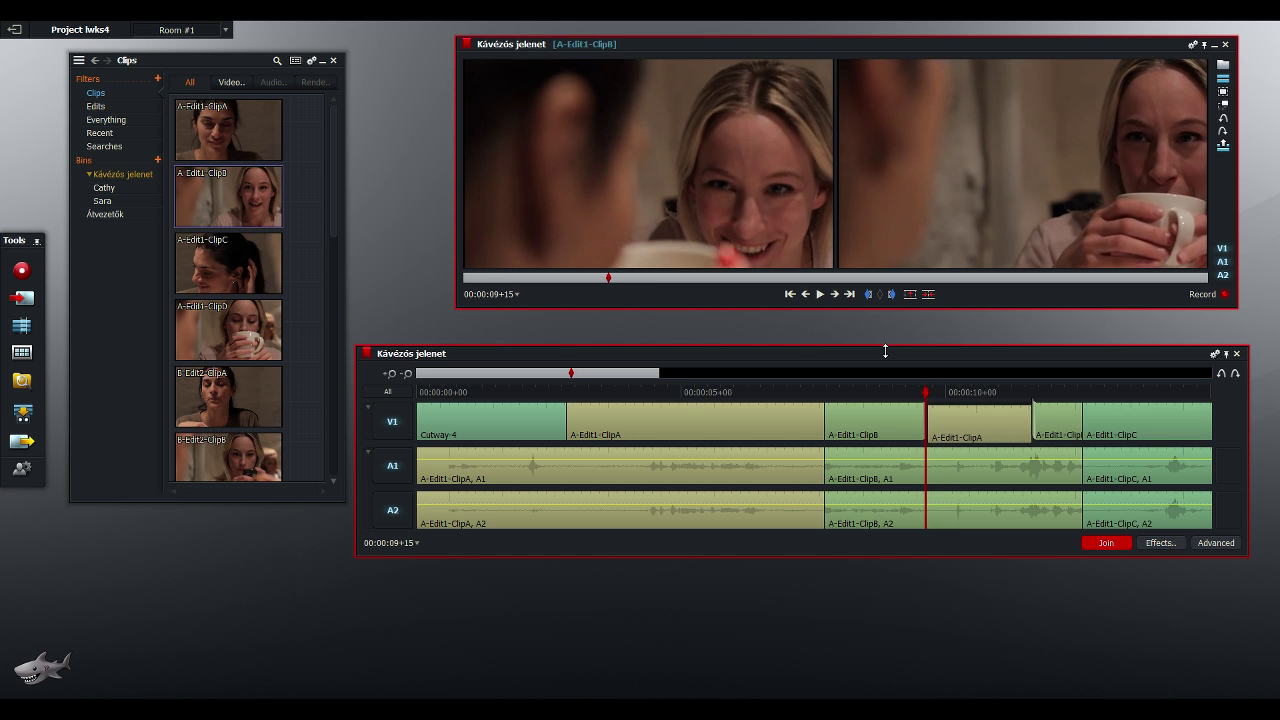
pyautogui.press(',')
pyautogui.press(',')
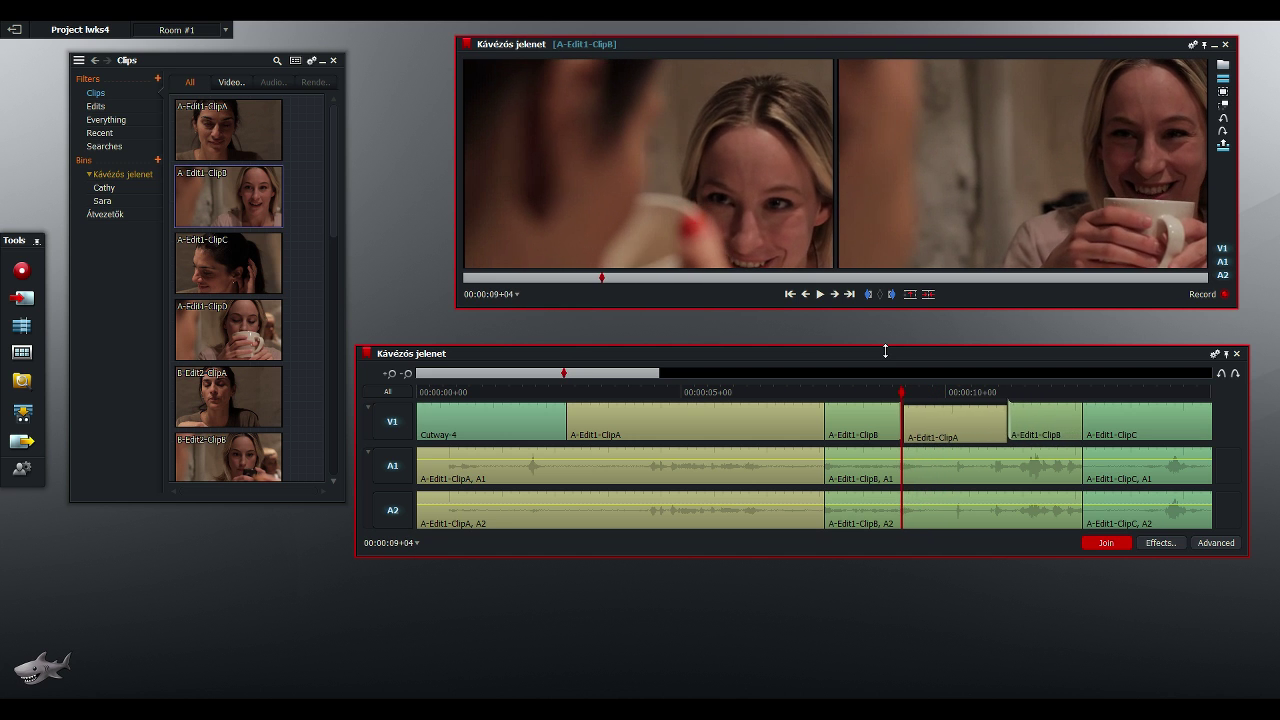
pyautogui.press(',')
pyautogui.press(',')
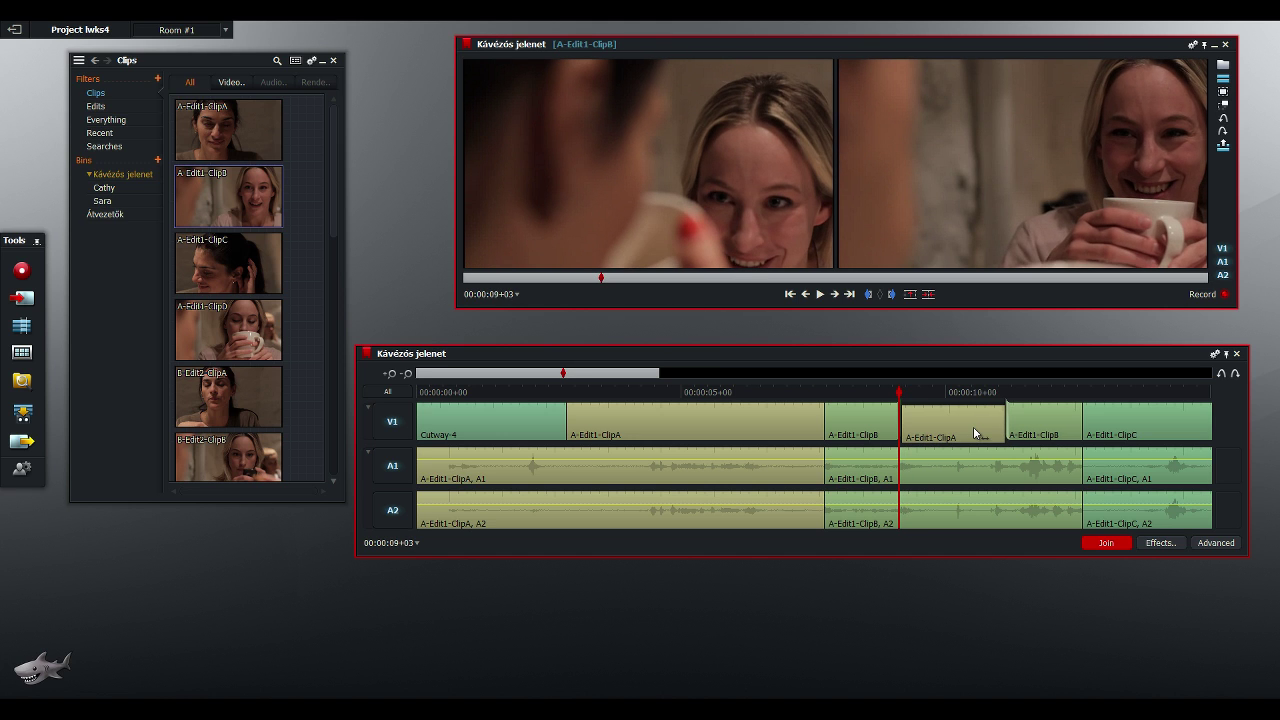
pyautogui.click(1106, 543)
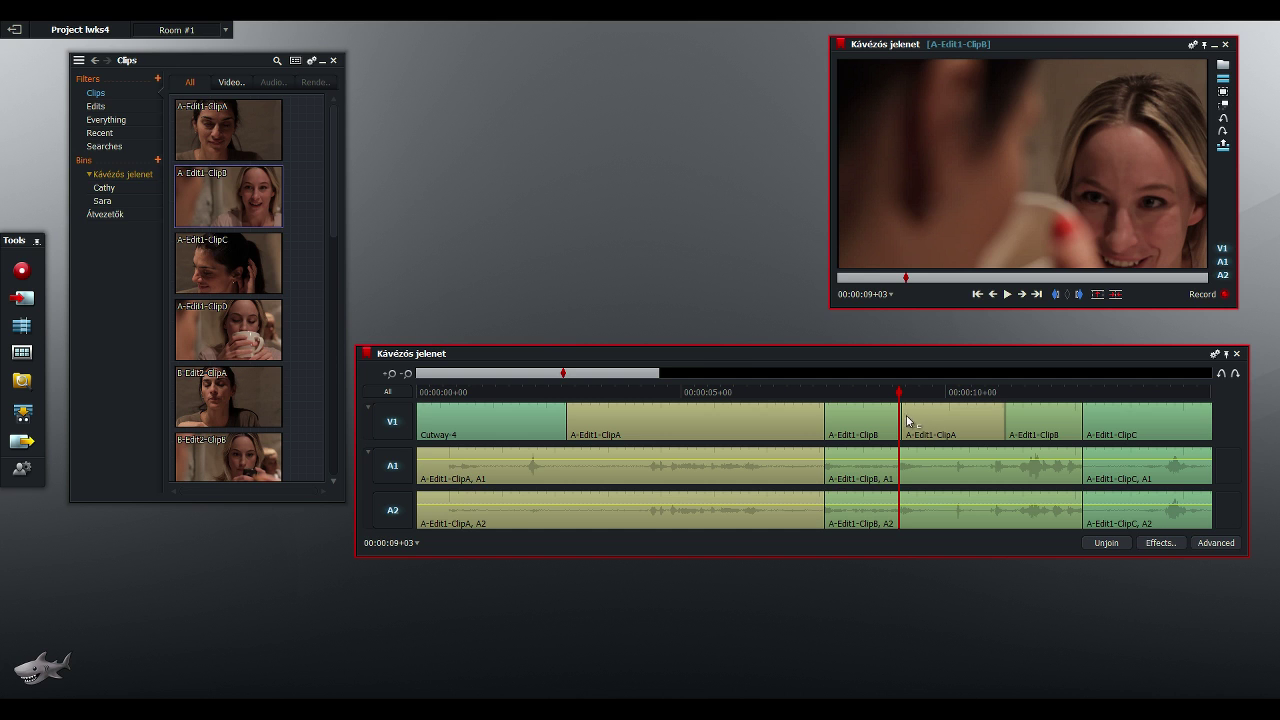
# Select the inner sides of the short A-Edit1-ClipA's V1 cuts, slip its content live to later material, and clear the selection
pyautogui.click(908, 421)
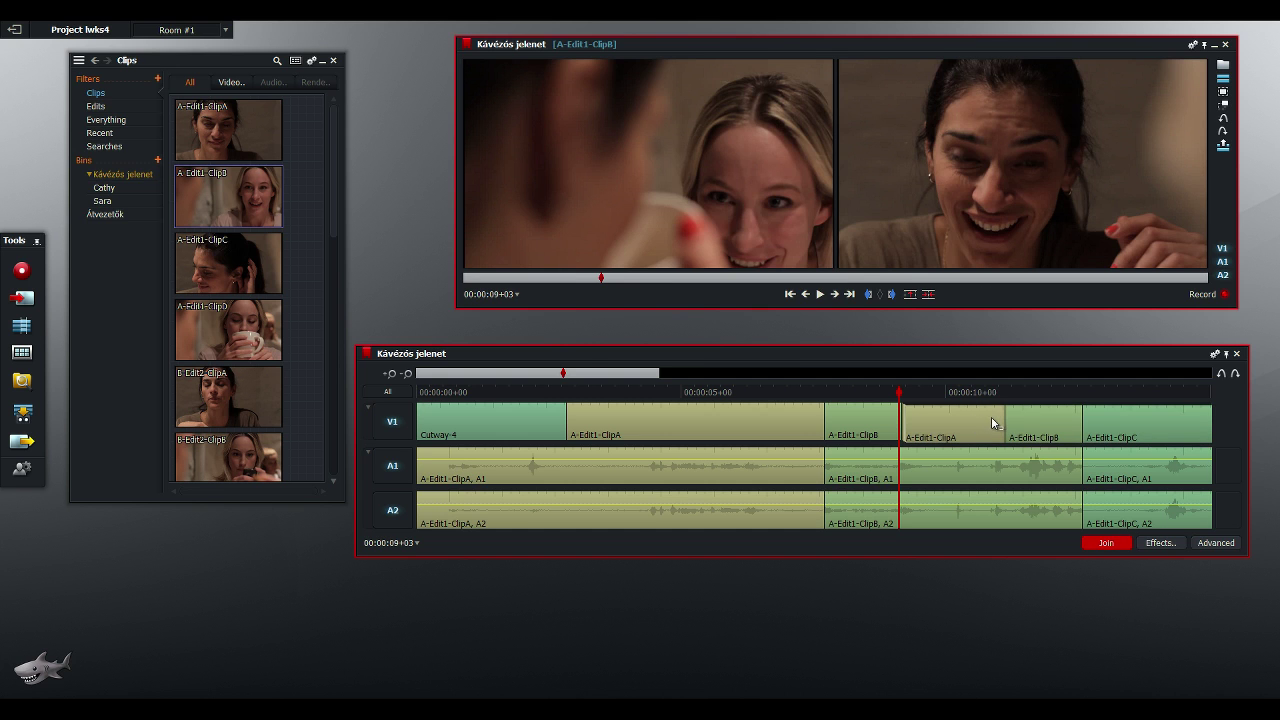
pyautogui.click(992, 418)
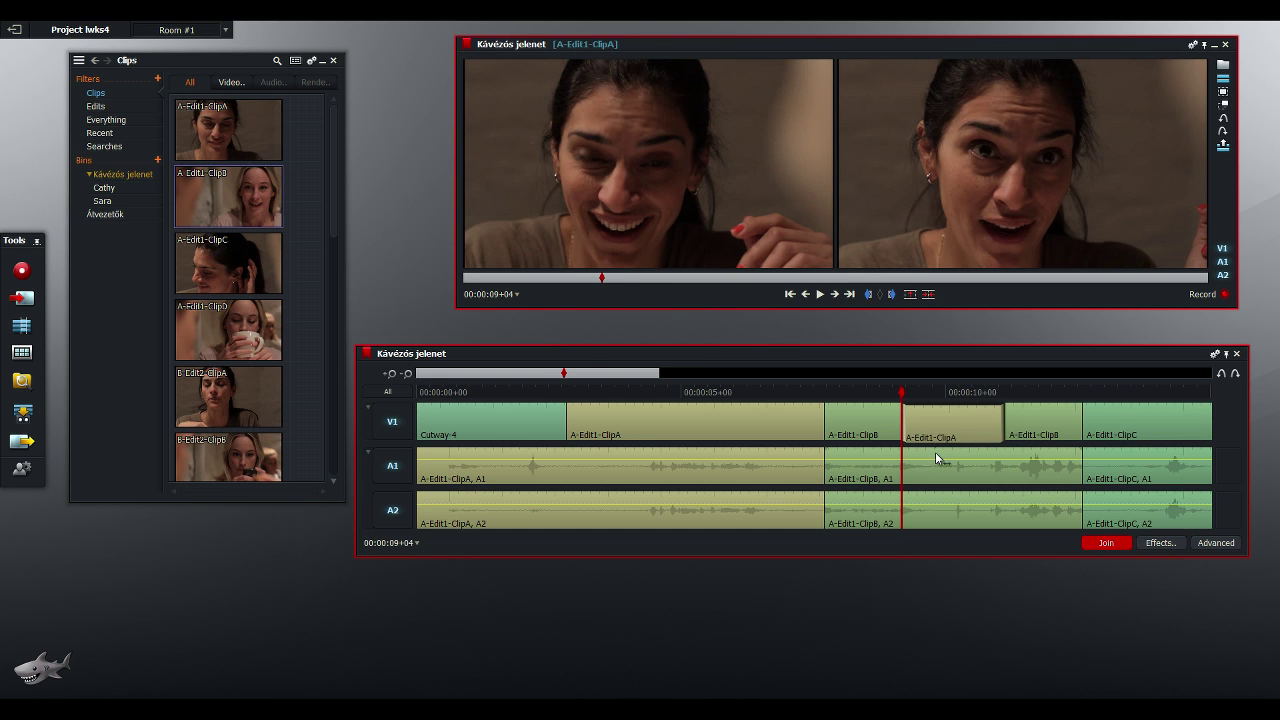
pyautogui.click(820, 298)
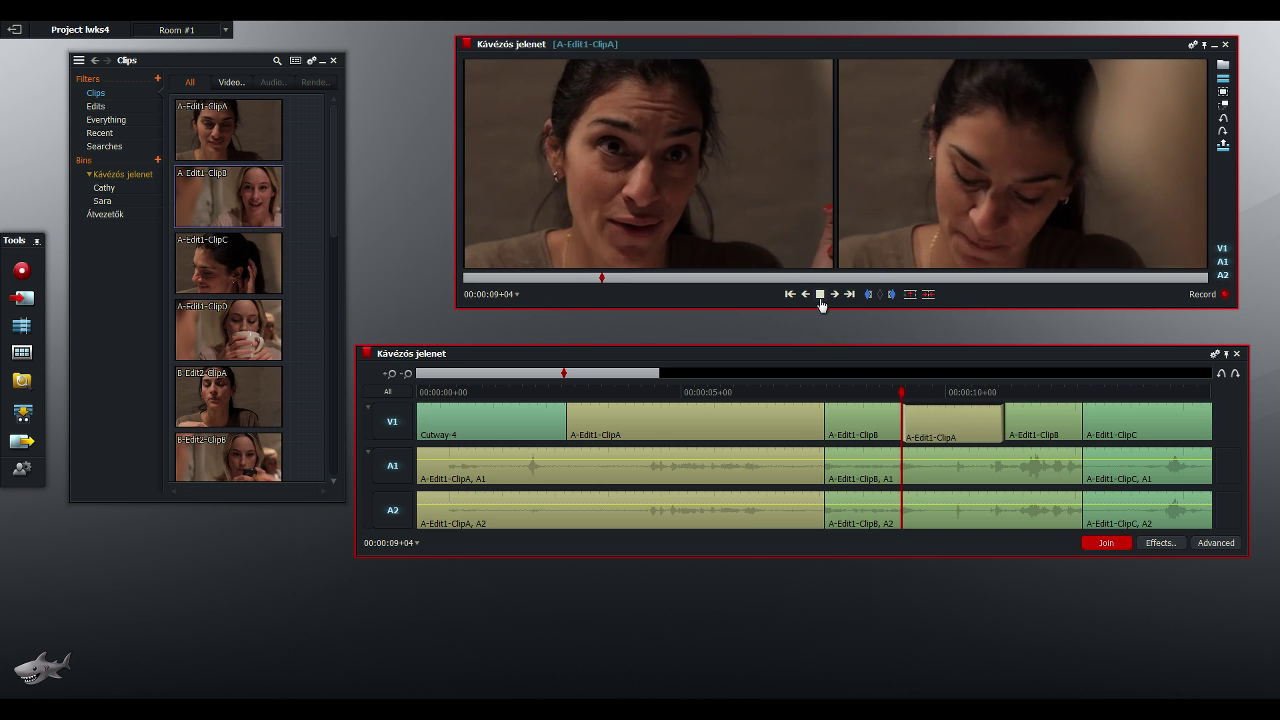
pyautogui.click(820, 297)
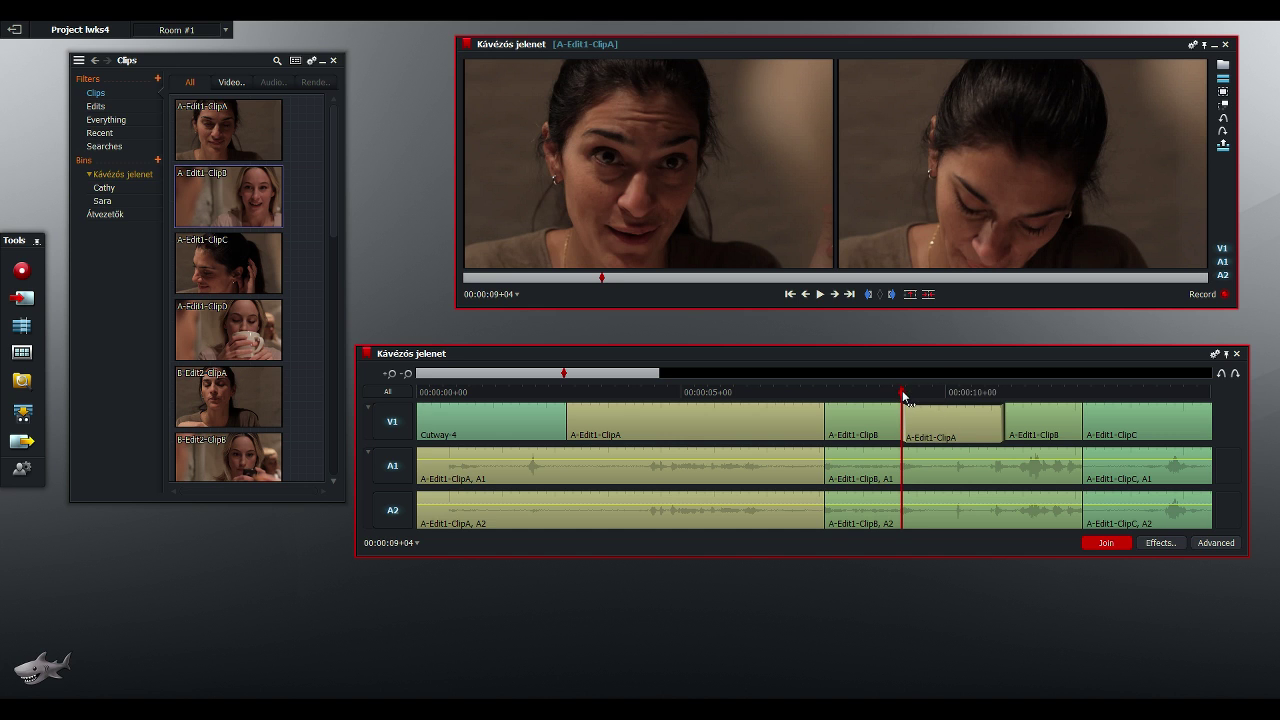
pyautogui.click(1100, 543)
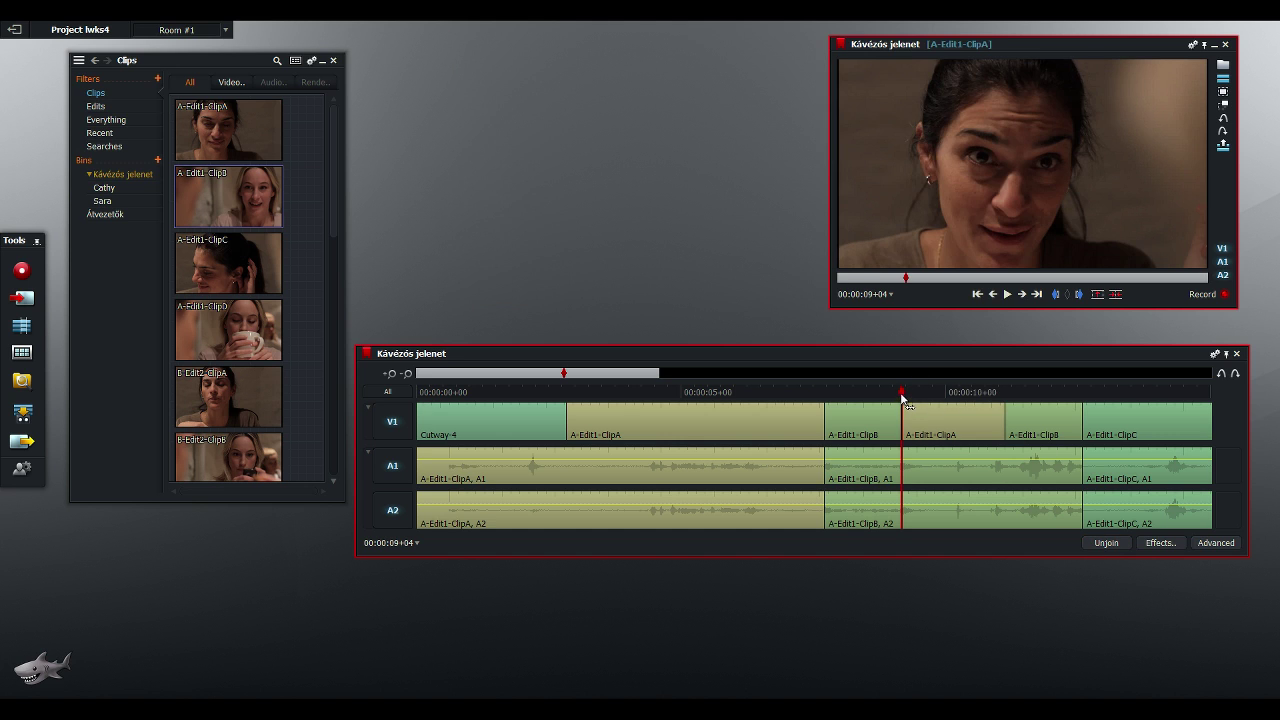
# Scrub between the start and end of the slipped A-Edit1-ClipA to check its frames and those of the neighbouring clips
pyautogui.moveTo(902, 398); pyautogui.dragTo(997, 400)
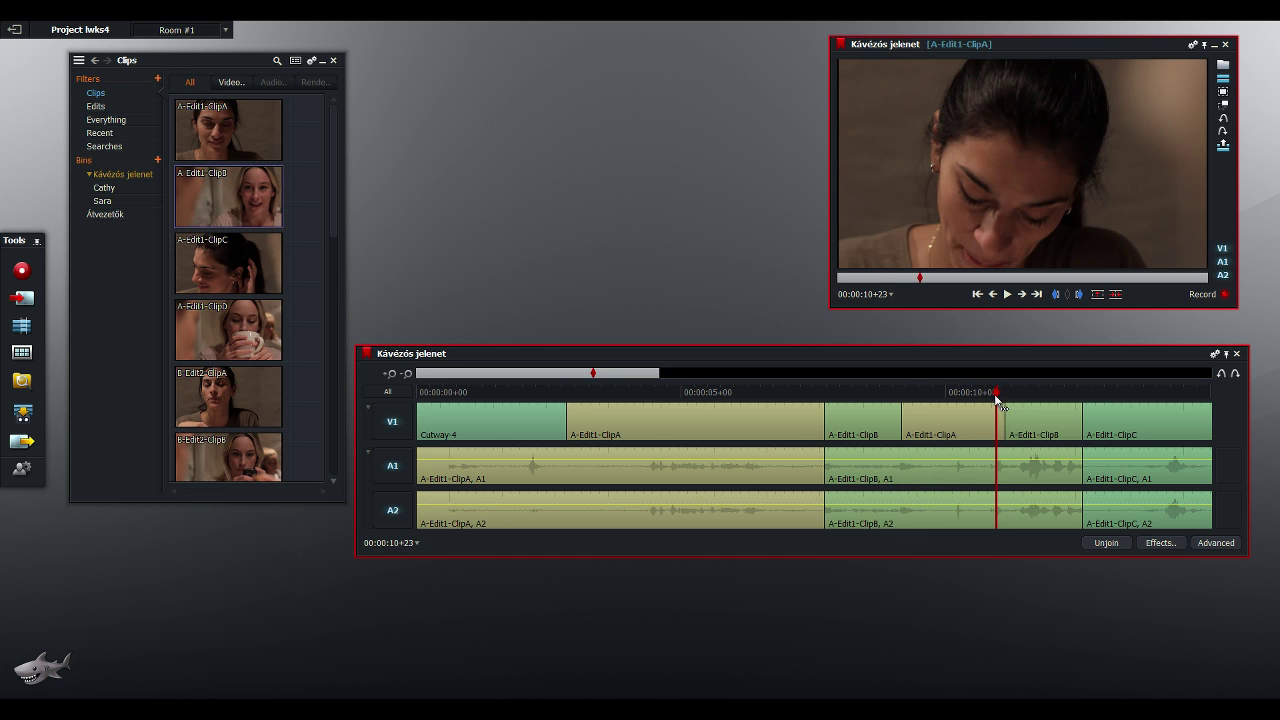
pyautogui.click(1036, 294)
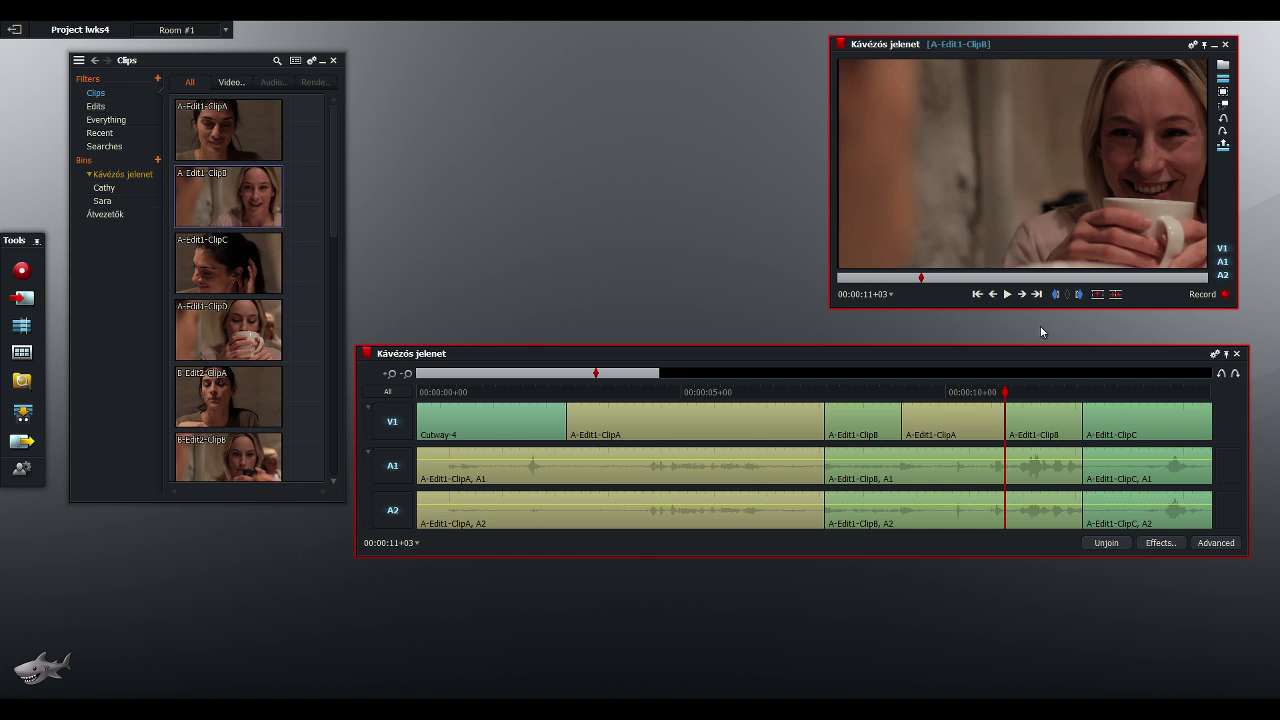
pyautogui.moveTo(1004, 391); pyautogui.dragTo(900, 396)
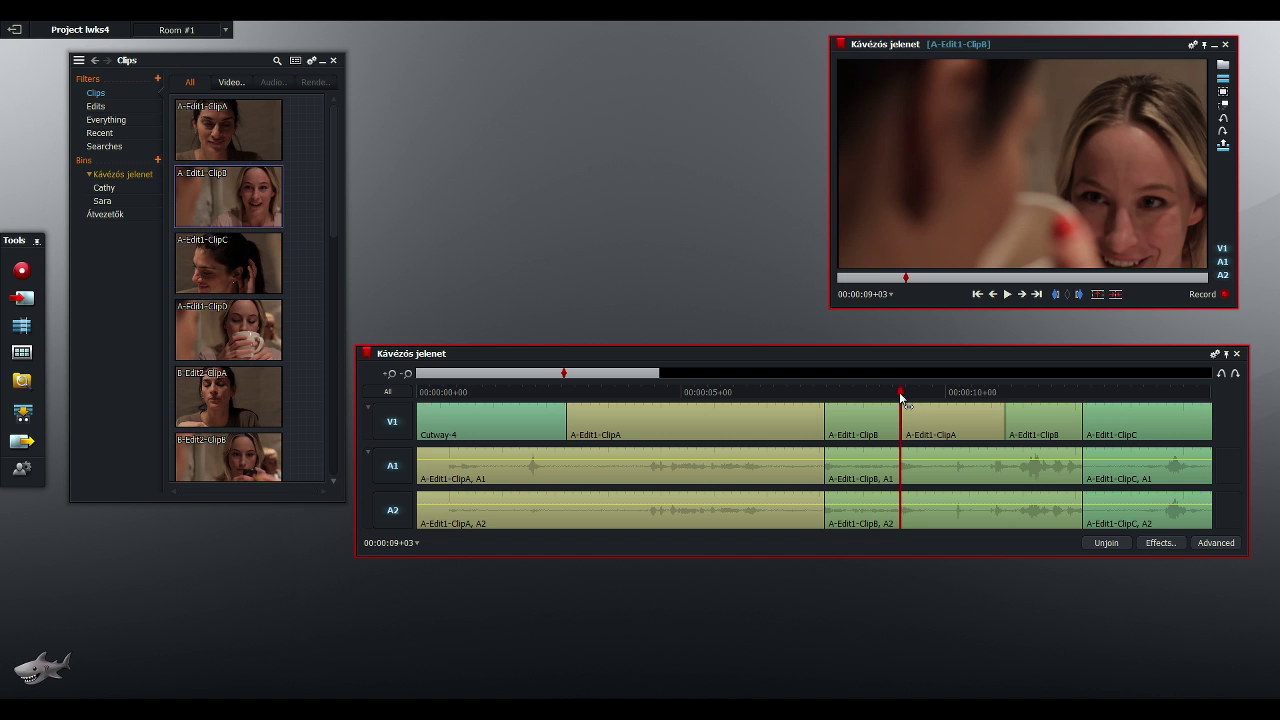
pyautogui.moveTo(900, 397); pyautogui.dragTo(904, 399)
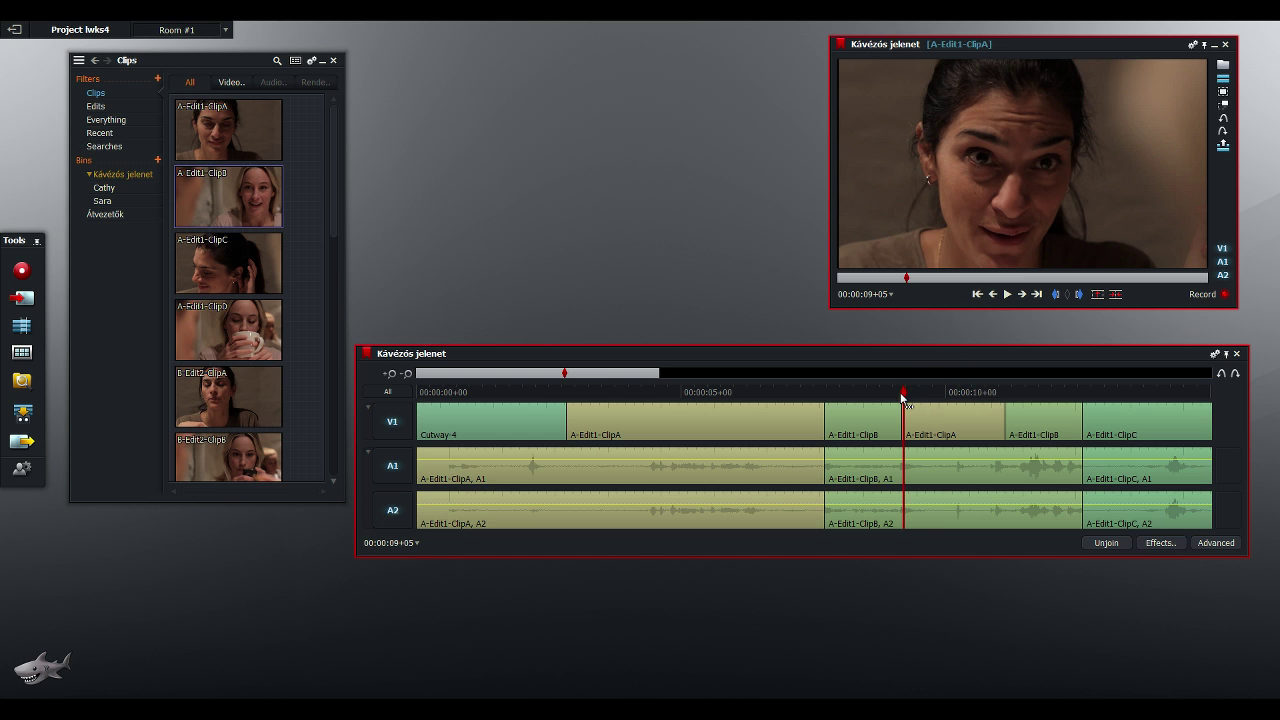
pyautogui.moveTo(903, 394); pyautogui.dragTo(893, 398)
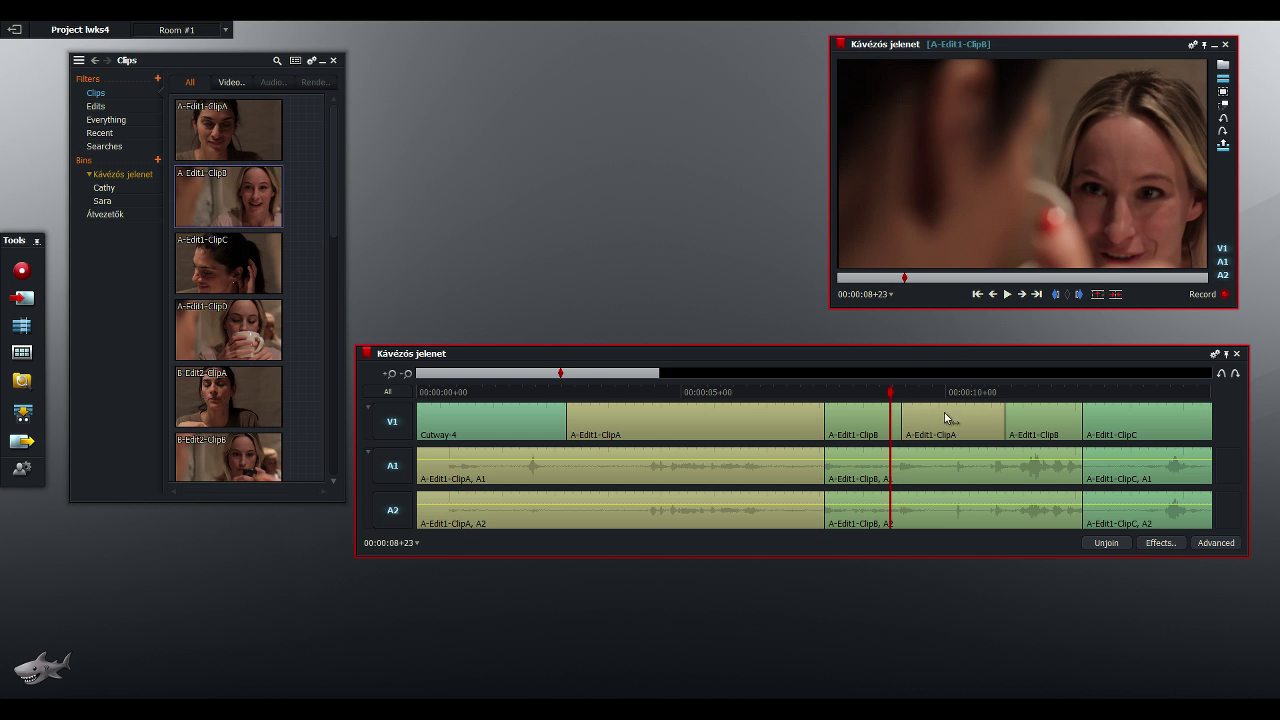
# Reselect the inner sides of the short A-Edit1-ClipA's cuts and slip its content live through the source material in two runs
pyautogui.click(910, 418)
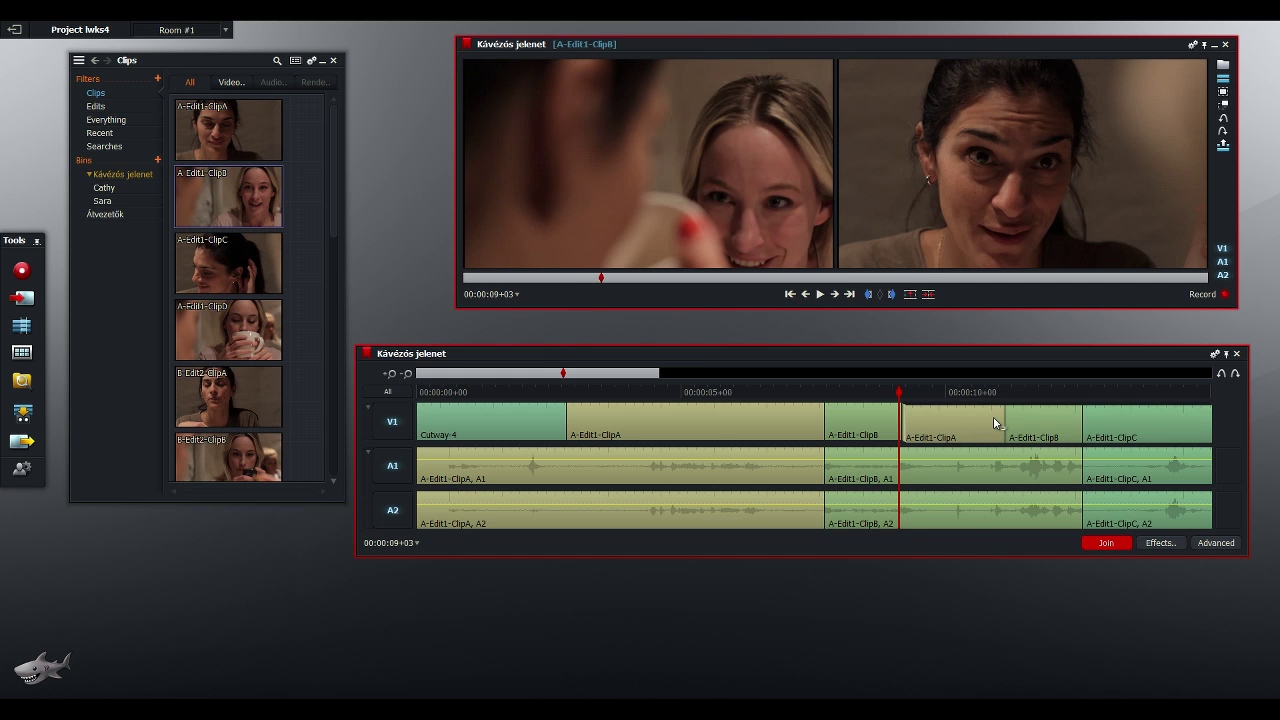
pyautogui.click(994, 420)
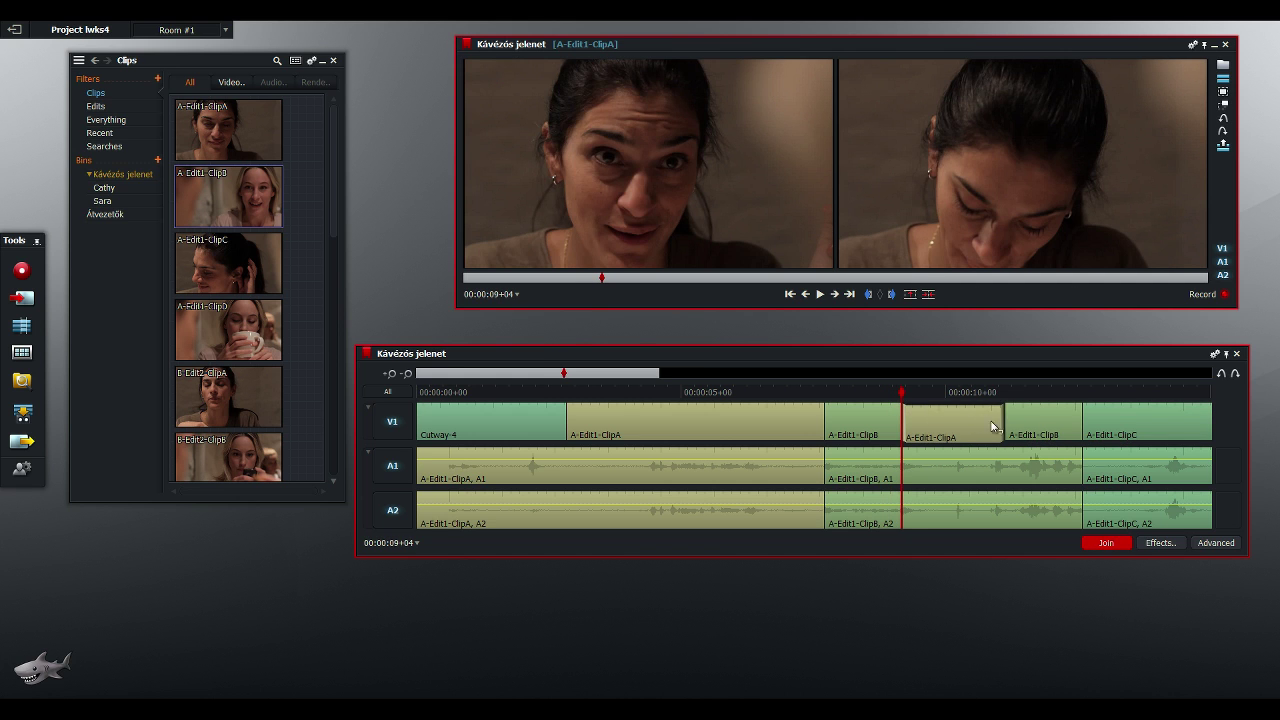
pyautogui.click(820, 294)
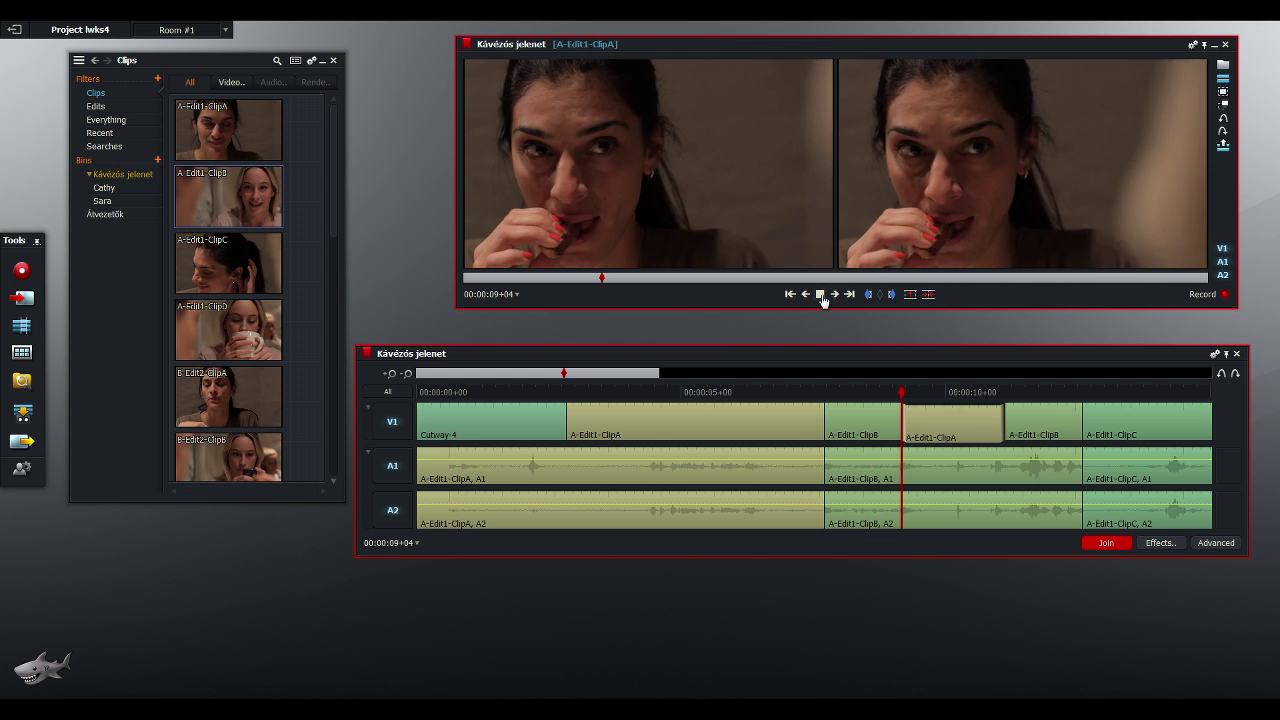
pyautogui.click(820, 294)
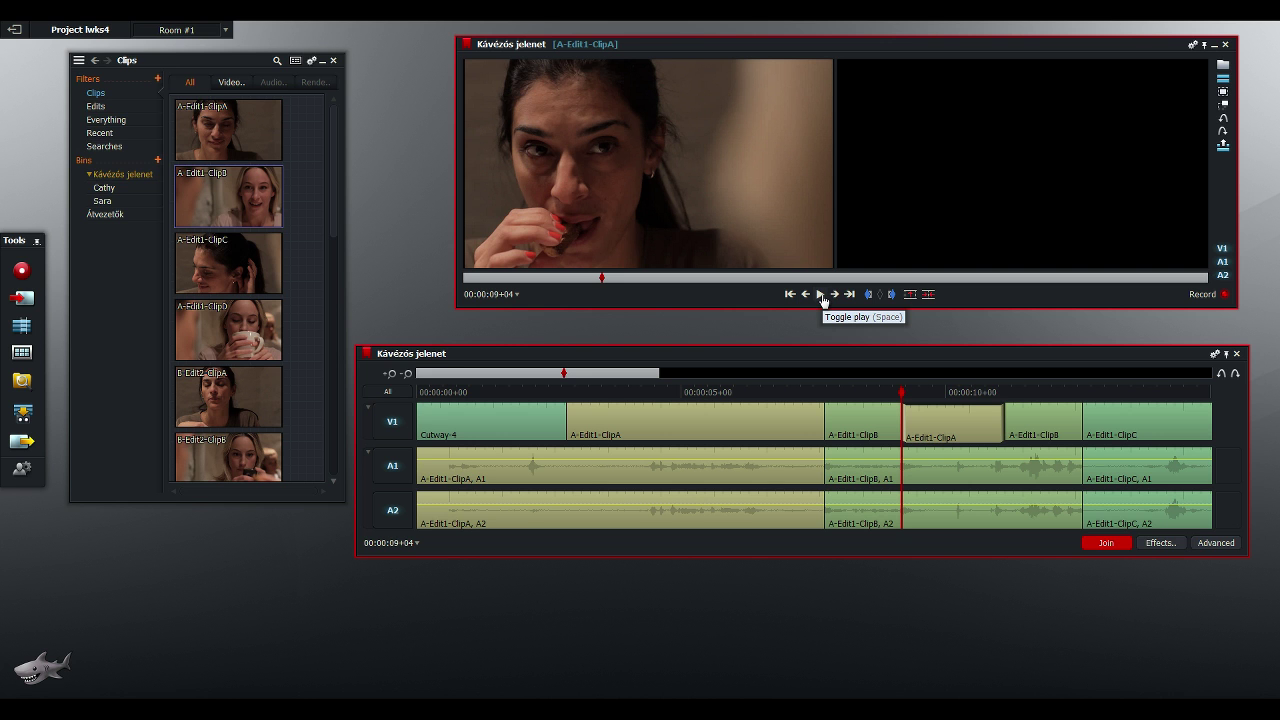
pyautogui.click(821, 296)
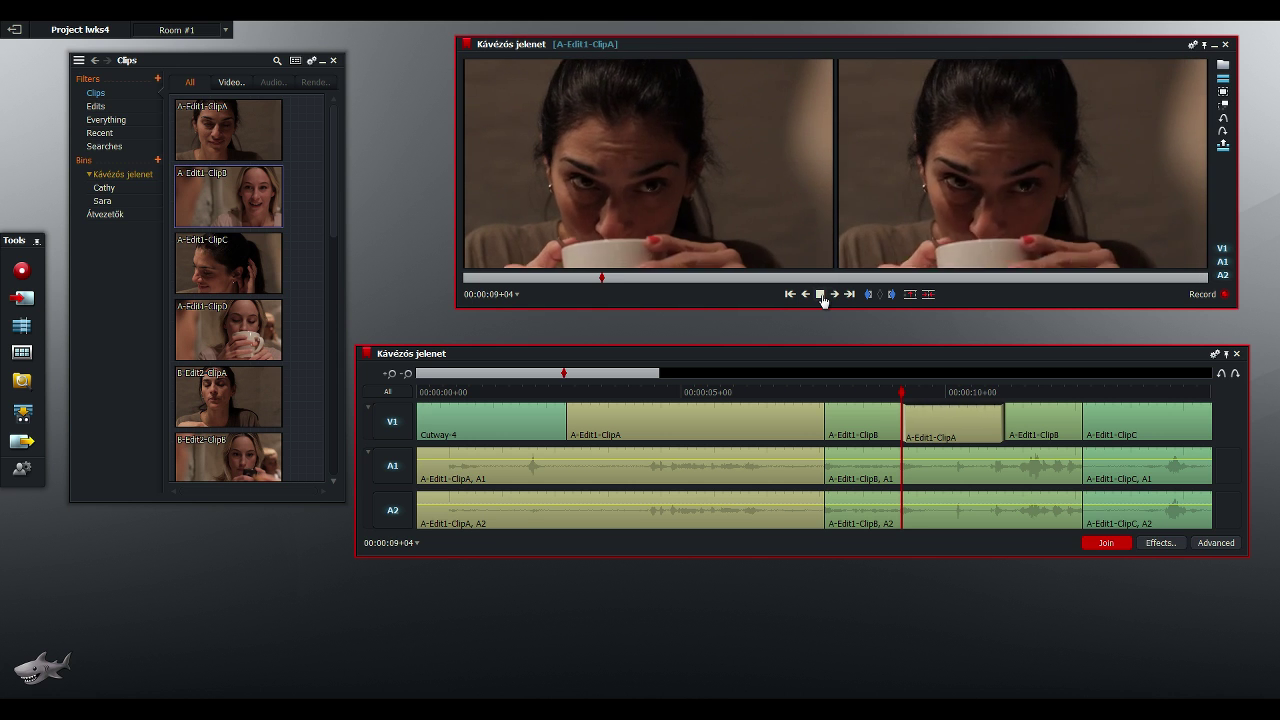
pyautogui.click(820, 295)
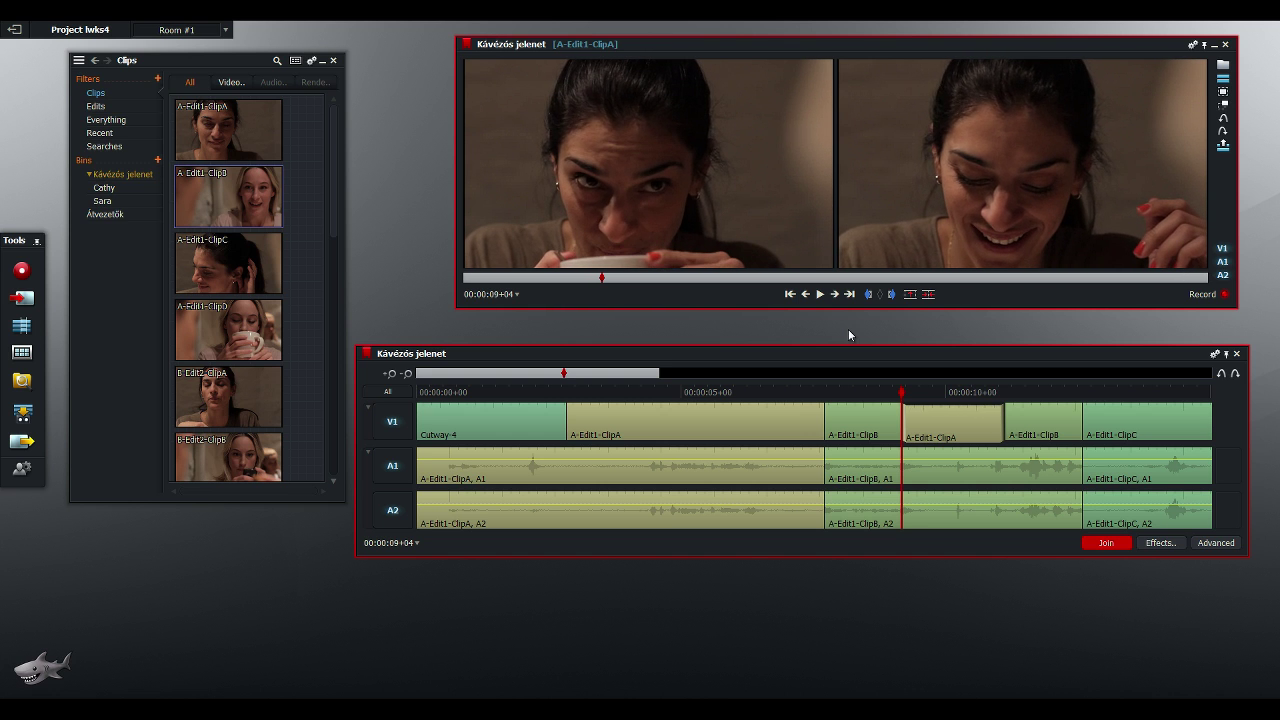
# Clear the cut selection, play across the slipped short A-Edit1-ClipA from 00:00:08+20, and return the playhead to the clip's start at 00:00:09+04
pyautogui.click(1108, 546)
pyautogui.moveTo(903, 393); pyautogui.dragTo(883, 393)
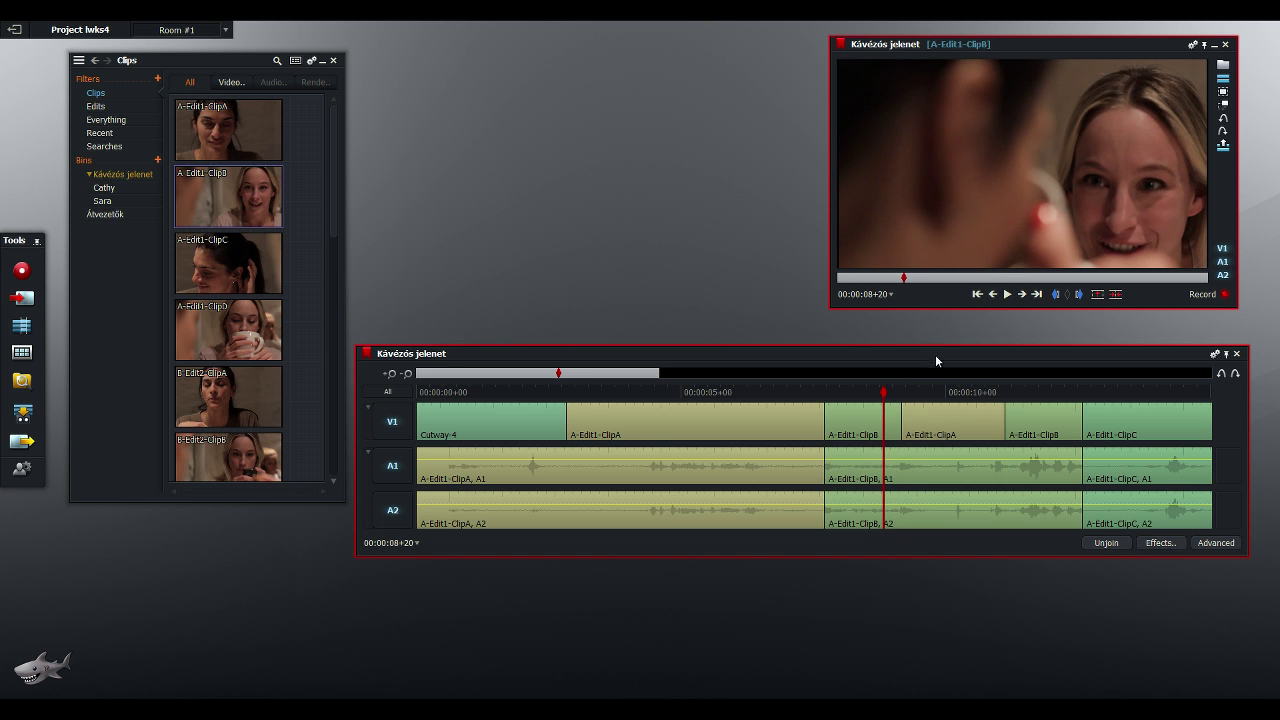
pyautogui.click(1006, 294)
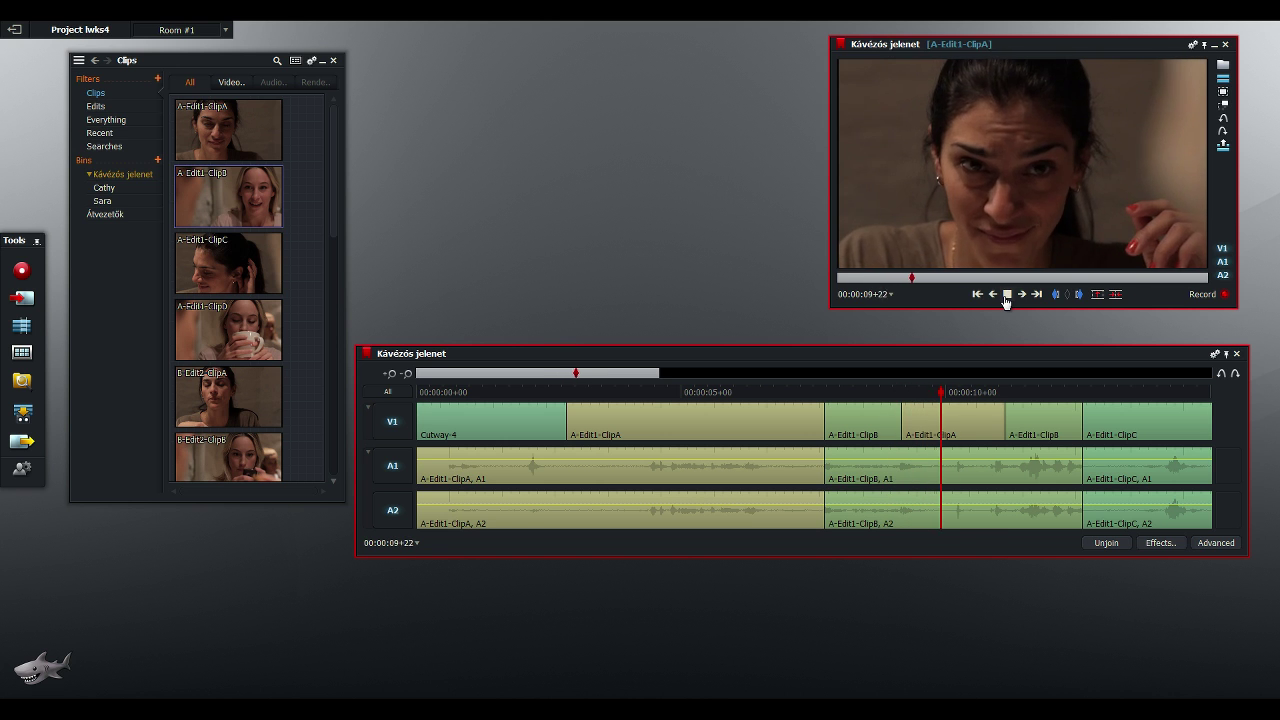
pyautogui.click(1006, 294)
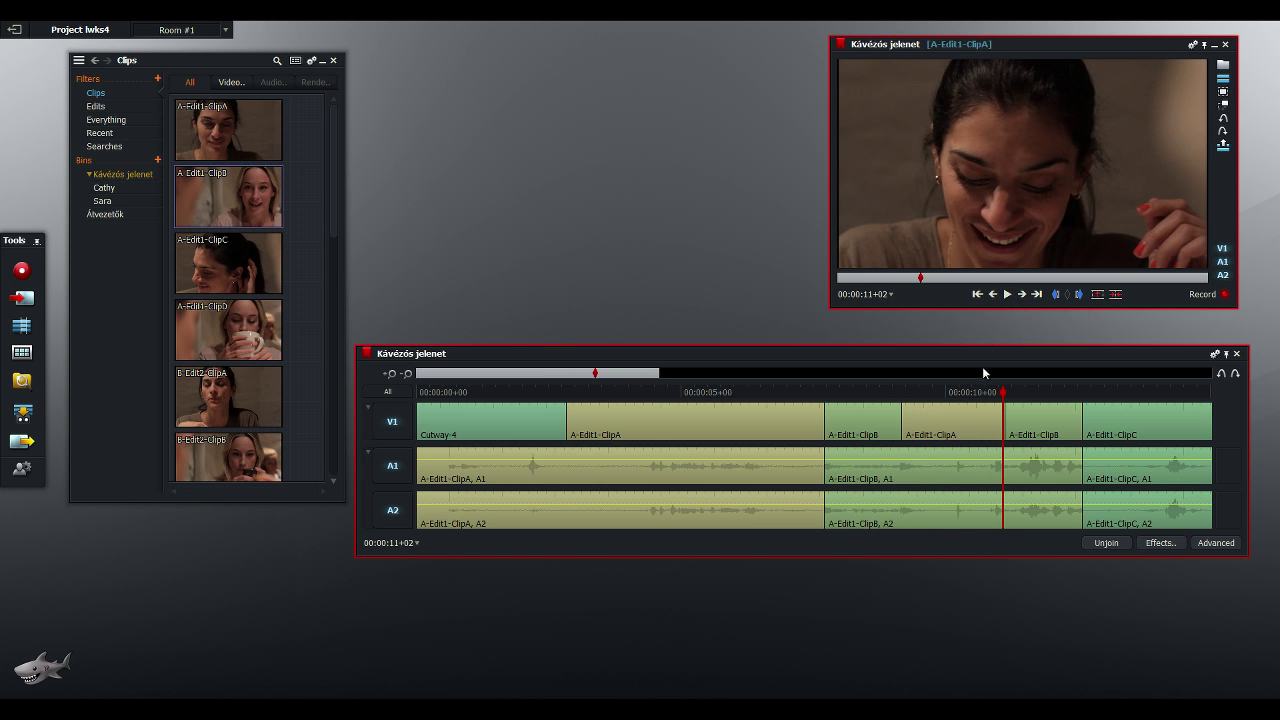
pyautogui.moveTo(1003, 395); pyautogui.dragTo(897, 400)
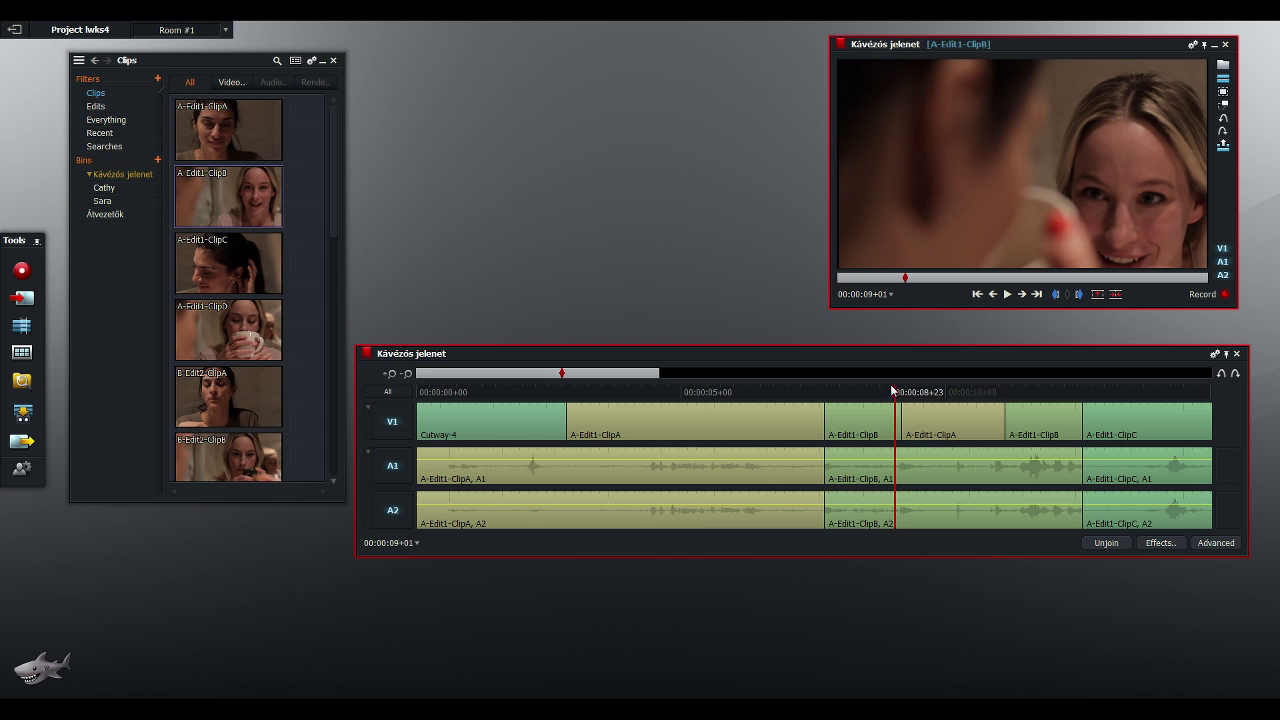
pyautogui.moveTo(897, 395); pyautogui.dragTo(901, 410)
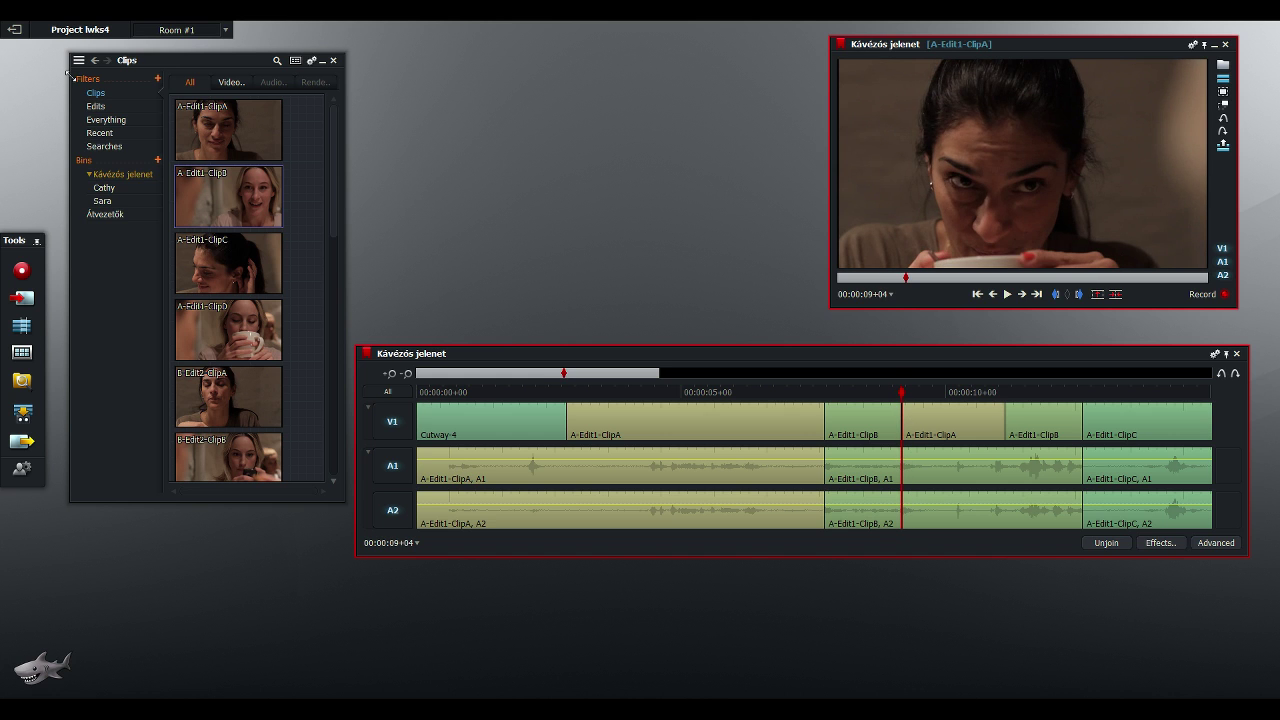
# Shift the Kávézós jelenet viewer towards the Clips bin and move the timeline window closer beneath the viewer
pyautogui.moveTo(237, 128)
pyautogui.moveTo(904, 405); pyautogui.dragTo(902, 404)
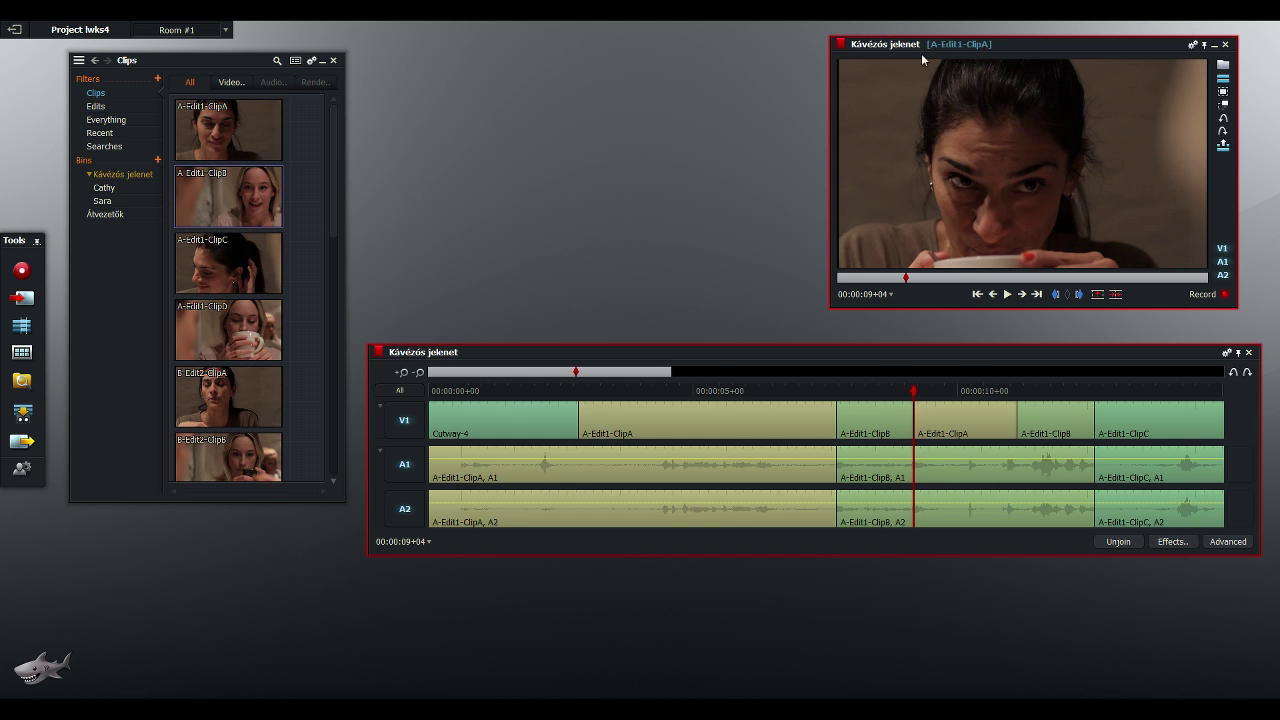
pyautogui.moveTo(1019, 43); pyautogui.dragTo(990, 50)
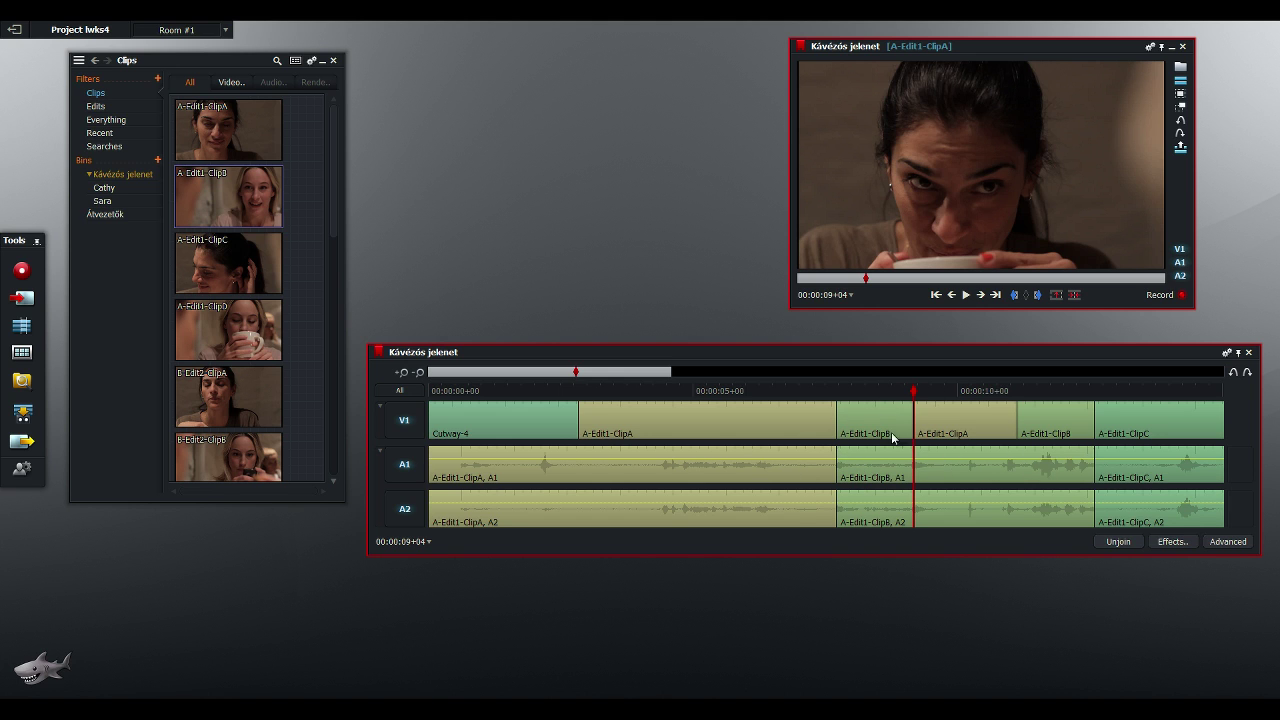
pyautogui.moveTo(819, 354); pyautogui.dragTo(824, 345)
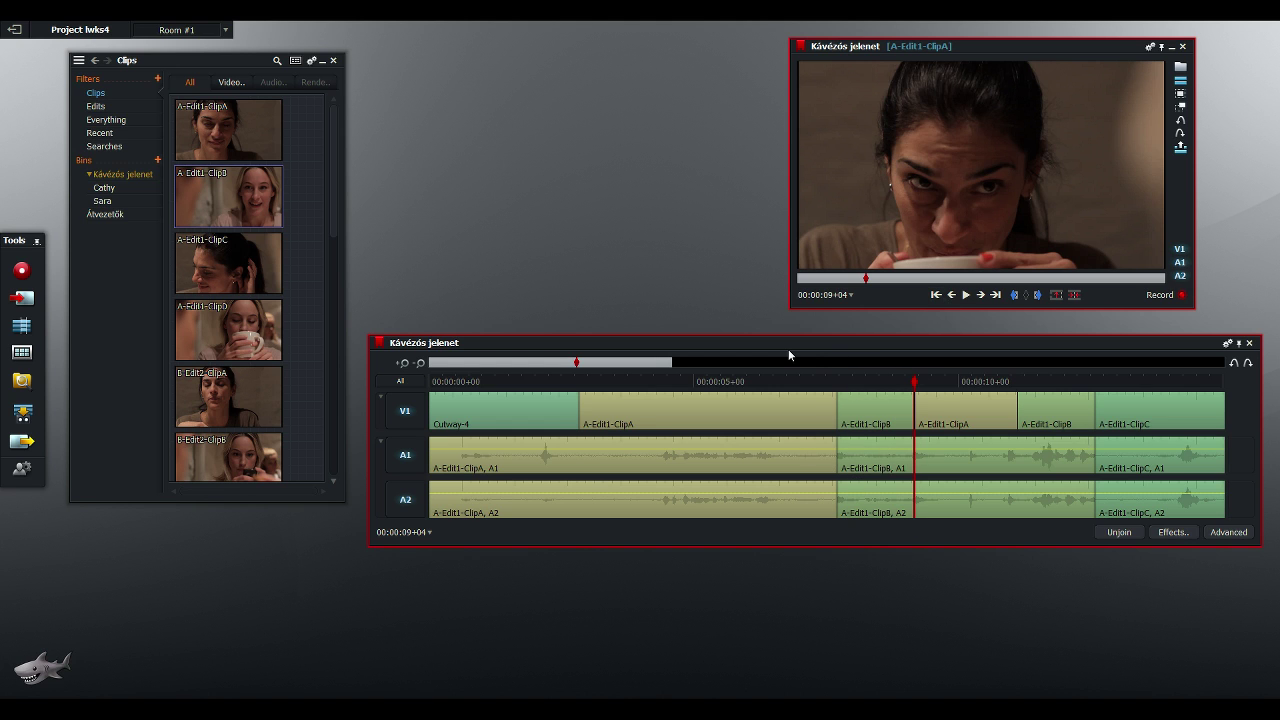
pyautogui.moveTo(805, 344); pyautogui.dragTo(805, 333)
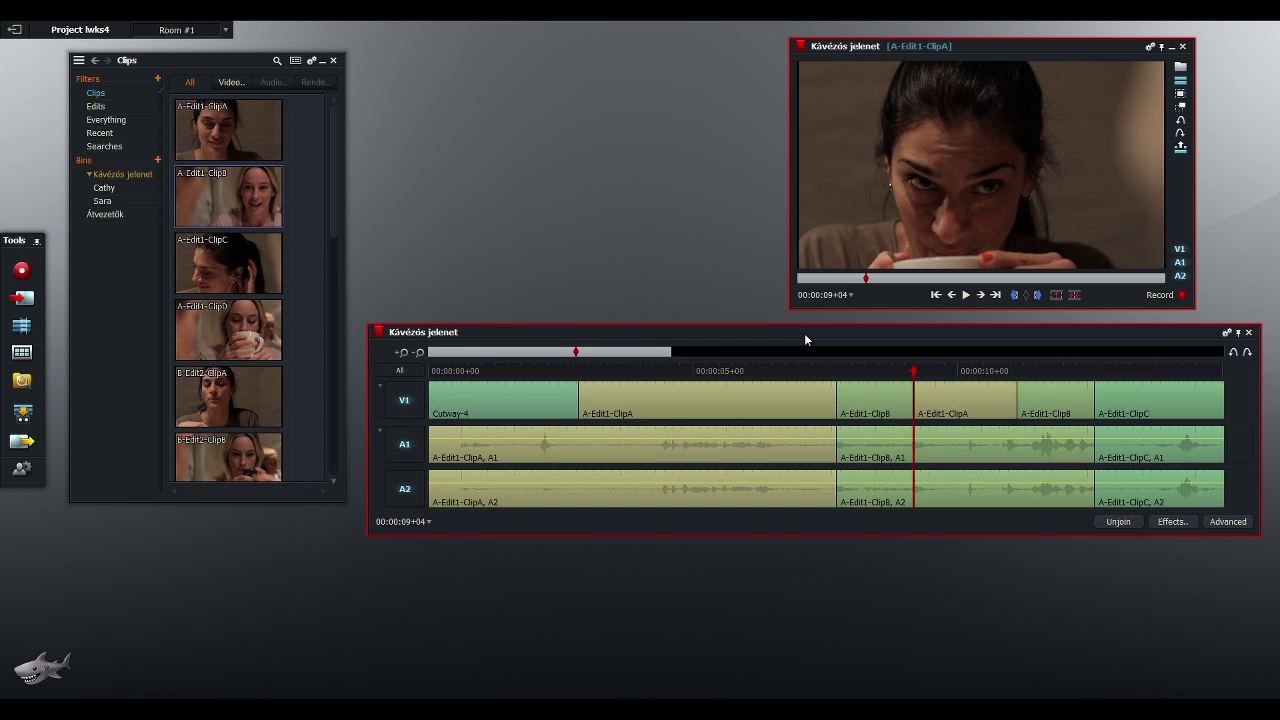